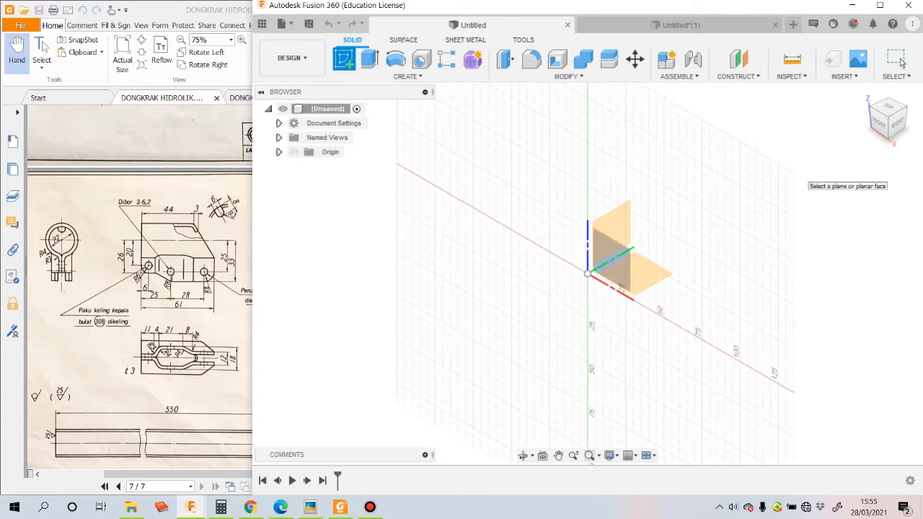
Step: Start a sketch on the horizontal origin plane and draw a 61 mm horizontal line from the origin
click(638, 276)
scroll(640, 316, up, 4)
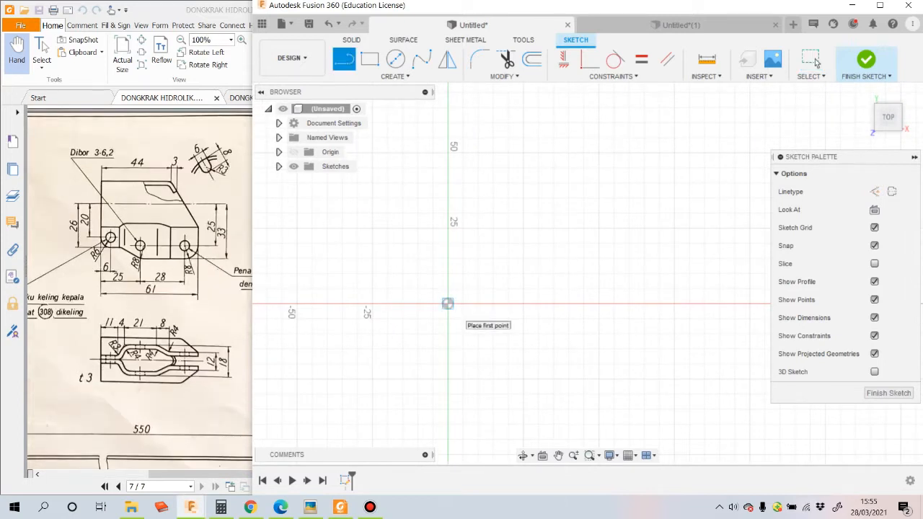
click(448, 303)
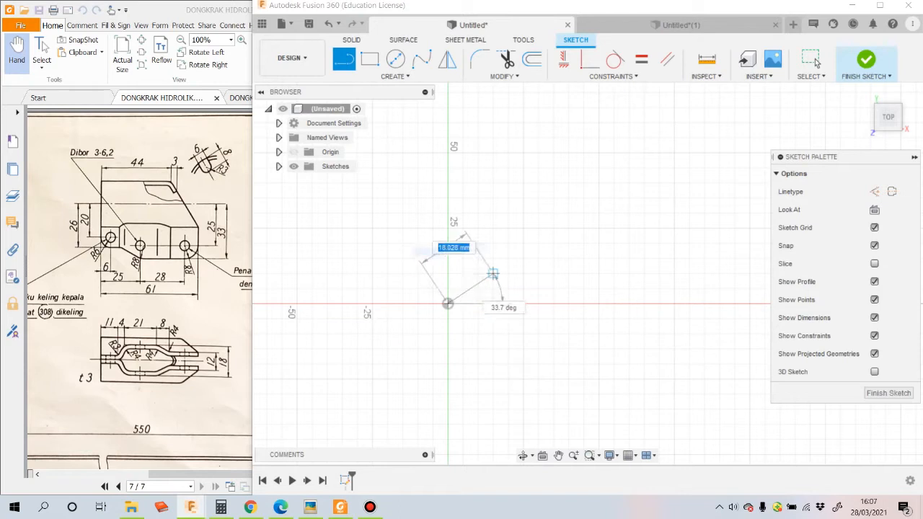
text(61)
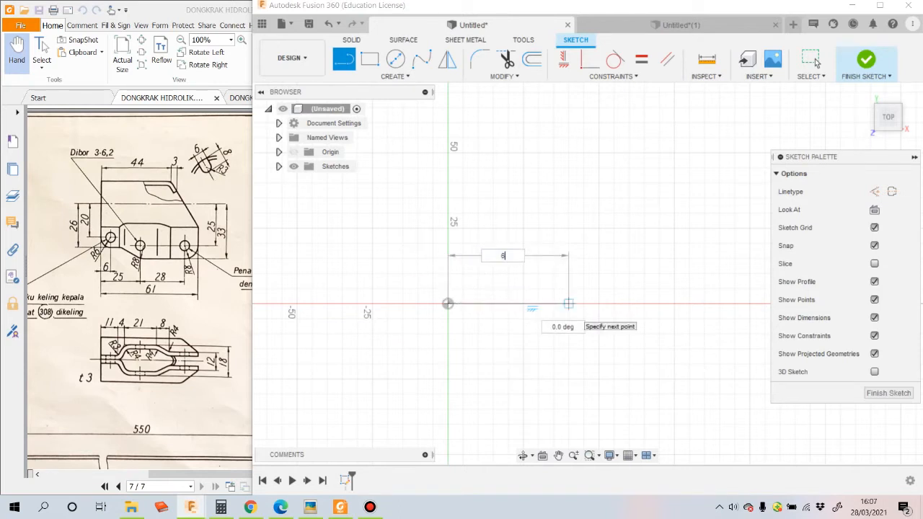
key(Return)
click(811, 60)
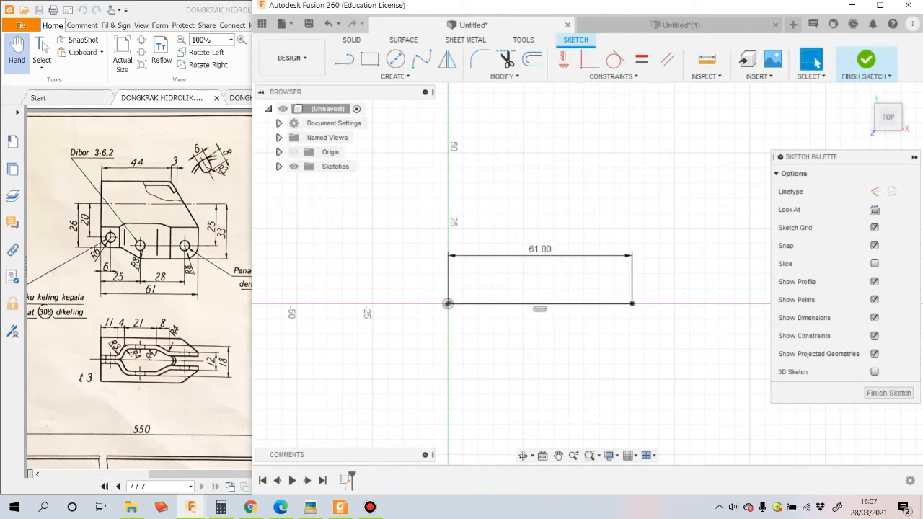
key(o)
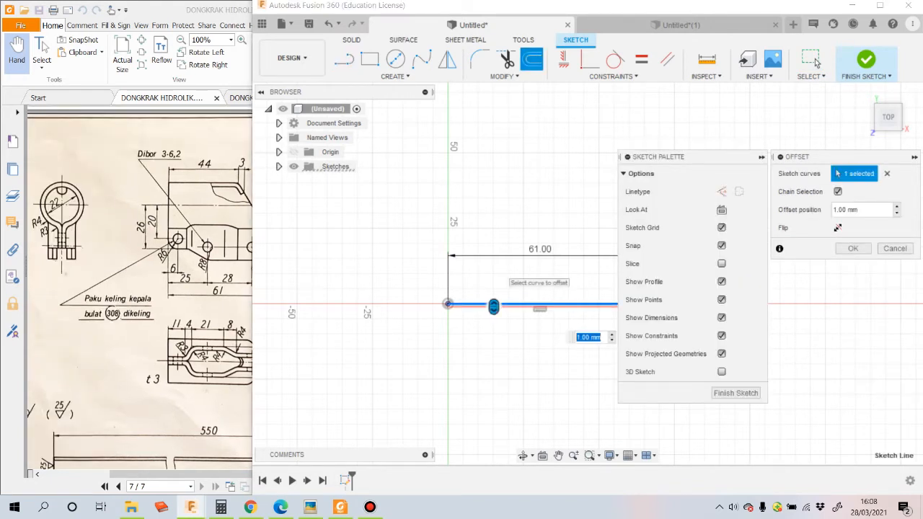
text(3)
key(Return)
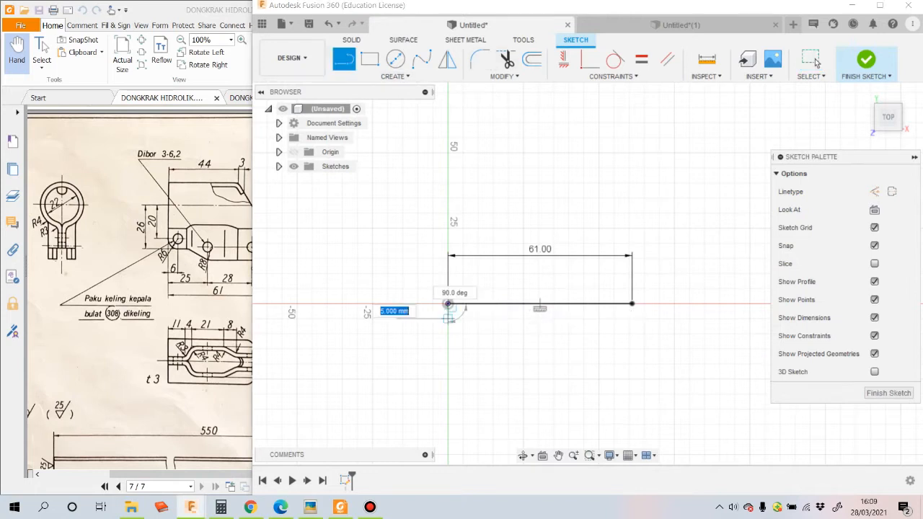
Step: Draw the stepped half-profile below the 61 mm line: 3 mm down from the origin, 11 mm across, then alternating sloped and horizontal segments
text(3)
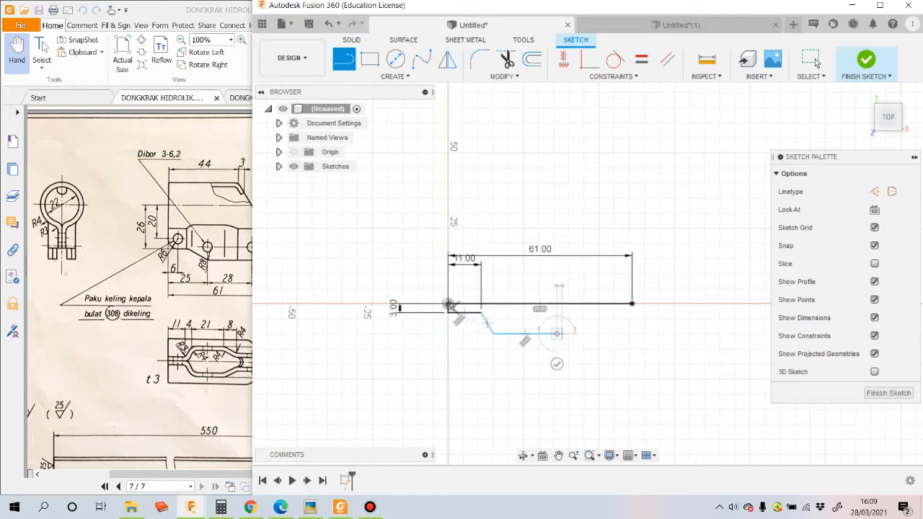
click(557, 333)
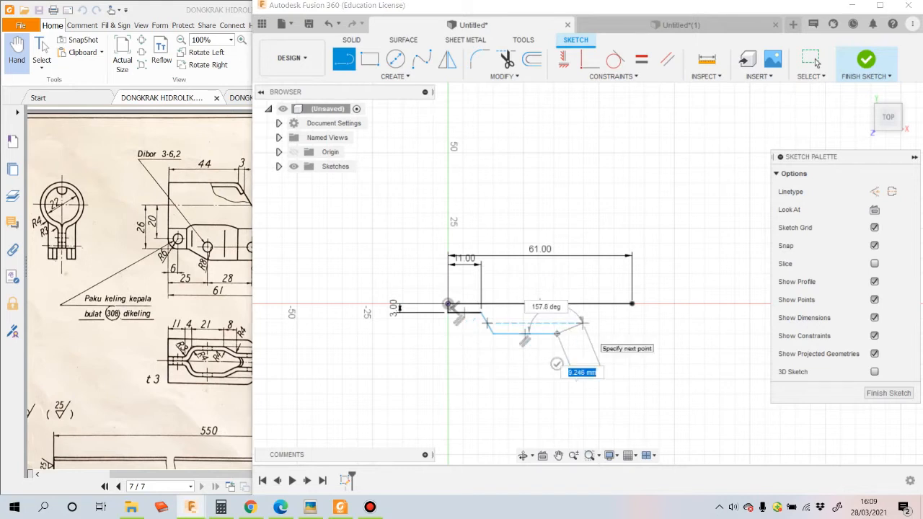
click(583, 323)
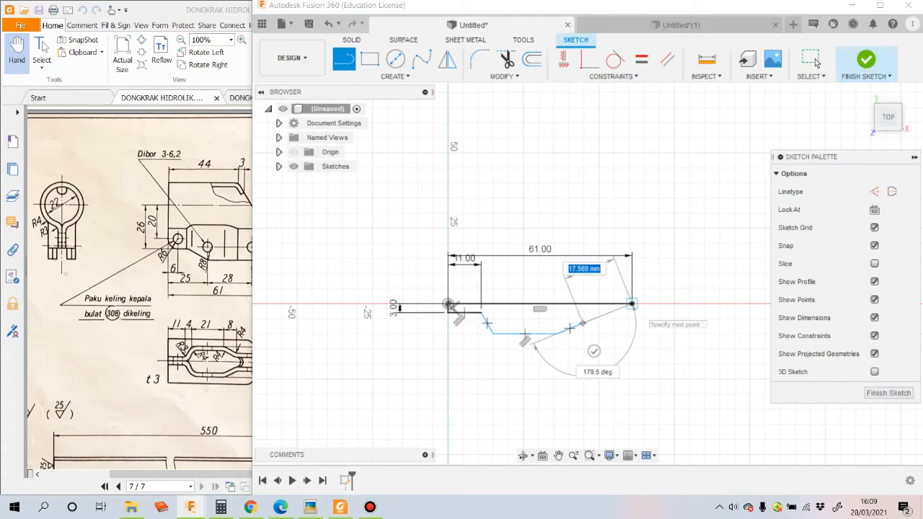
click(632, 323)
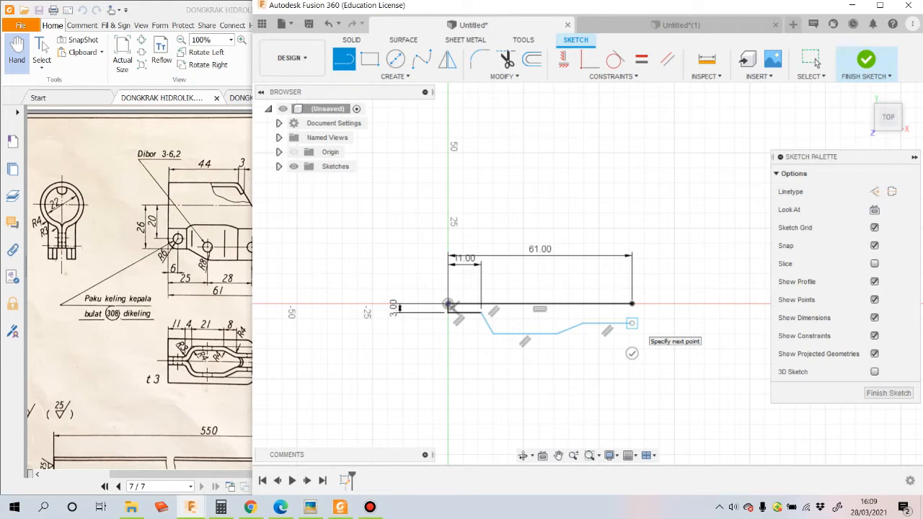
key(Escape)
drag(225, 317, 172, 323)
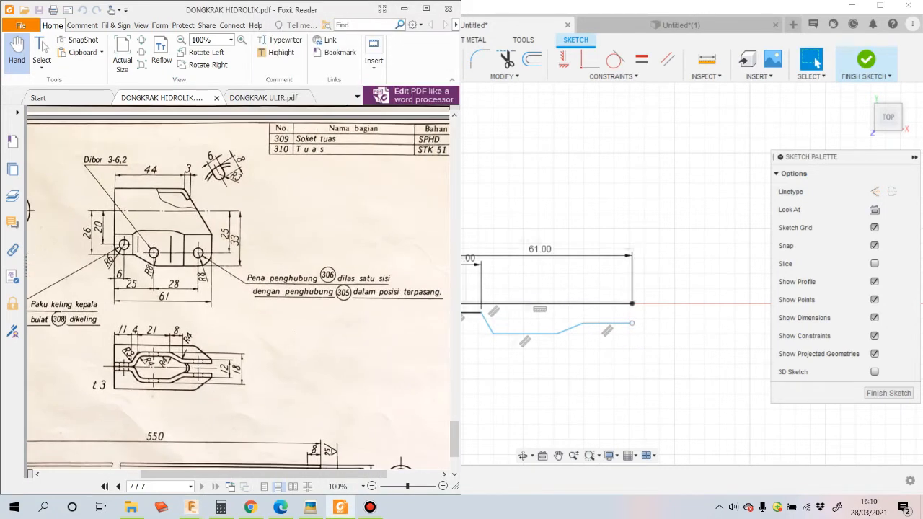
scroll(714, 349, down, 3)
scroll(713, 350, up, 1)
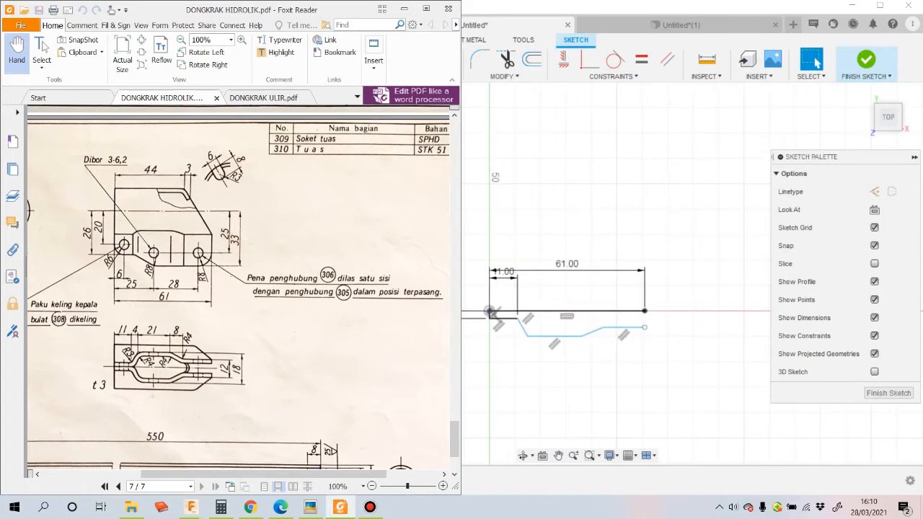
click(710, 349)
key(l)
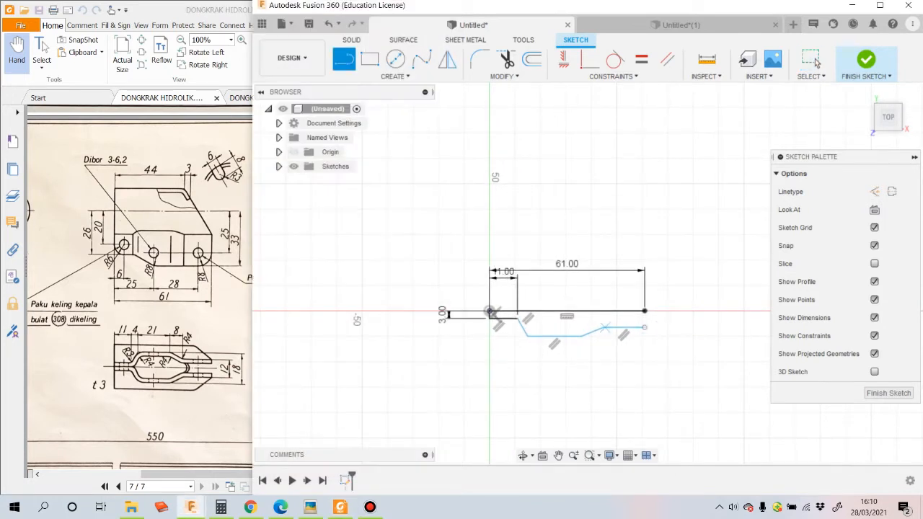
scroll(644, 328, up, 3)
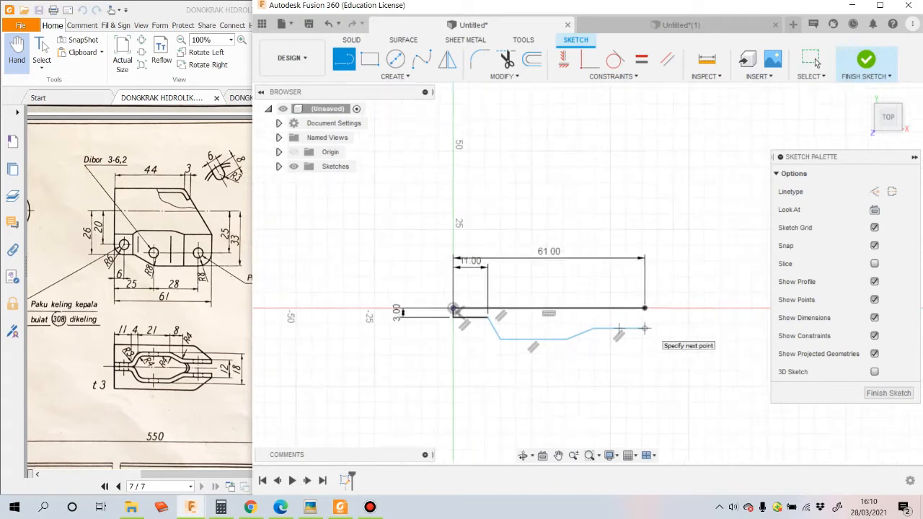
click(812, 60)
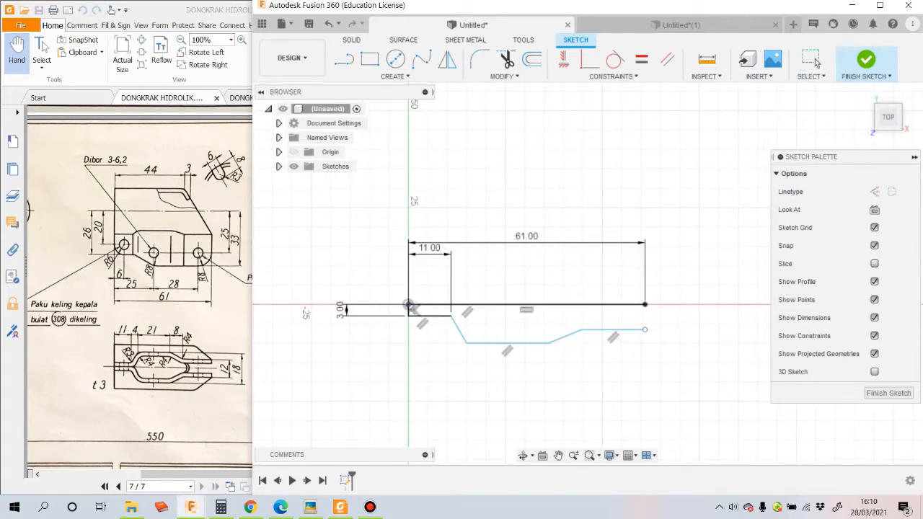
Step: Dimension the horizontal span of the steep slope after the 11 mm segment at 4 mm
click(450, 316)
click(467, 343)
click(458, 393)
text(4)
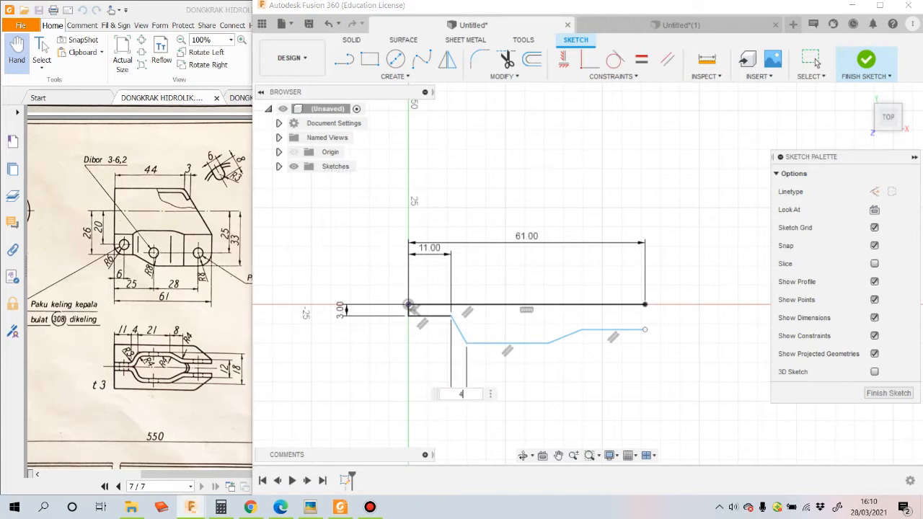
key(Return)
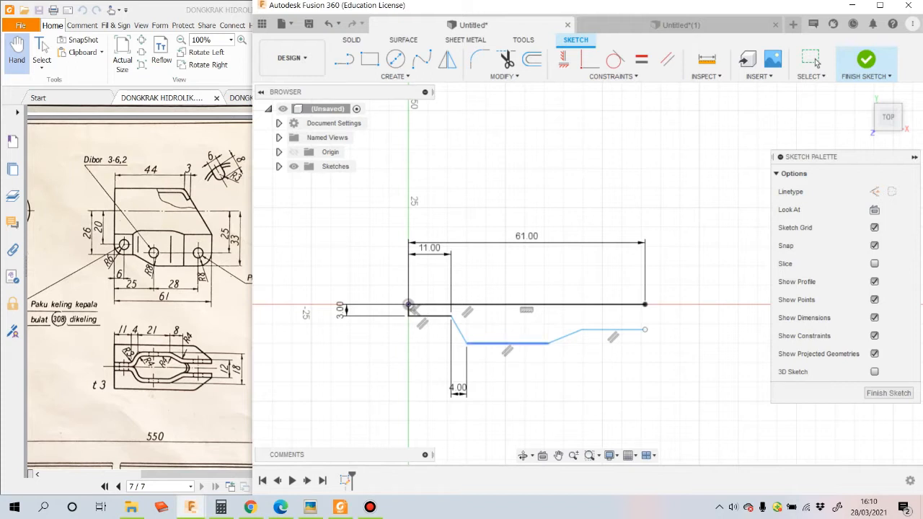
Step: Dimension the lowest horizontal segment of the profile at 21 mm
click(466, 343)
click(548, 343)
click(509, 392)
text(21)
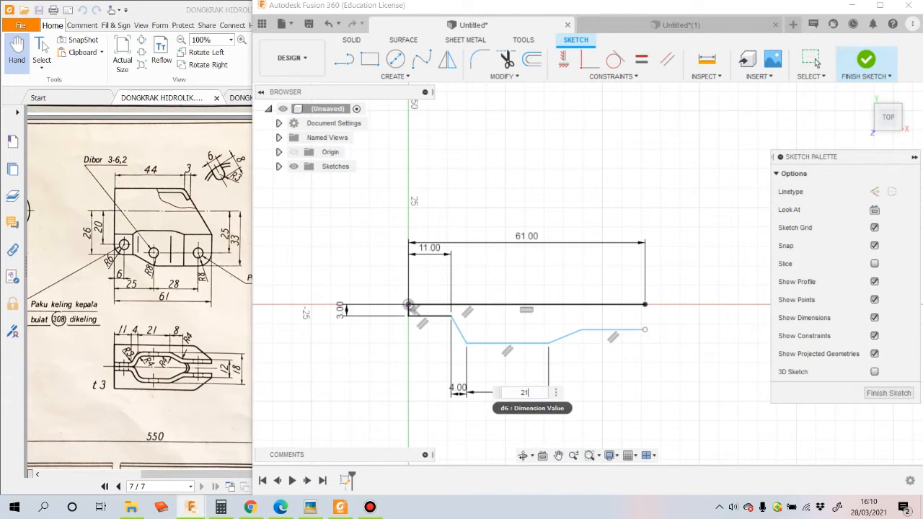
key(Return)
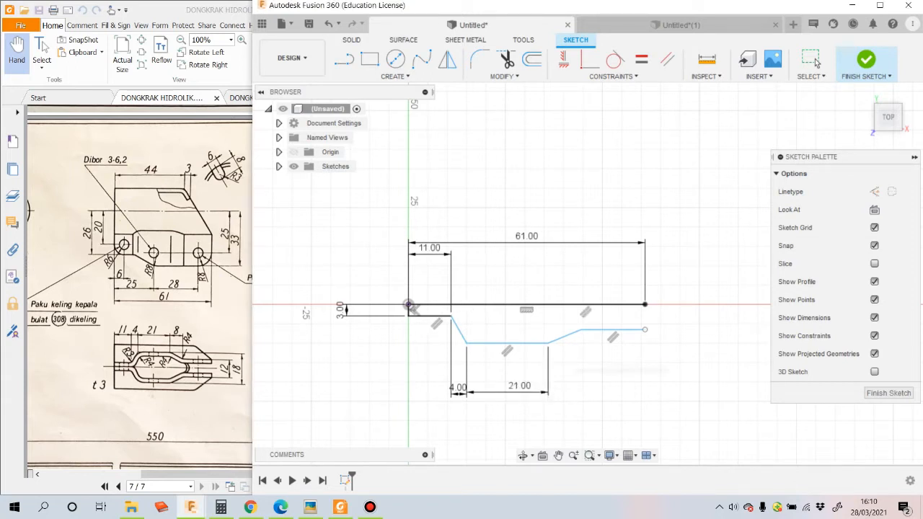
Step: Dimension the horizontal span of the shallow rising slope at 8 mm
click(548, 343)
click(581, 329)
click(569, 394)
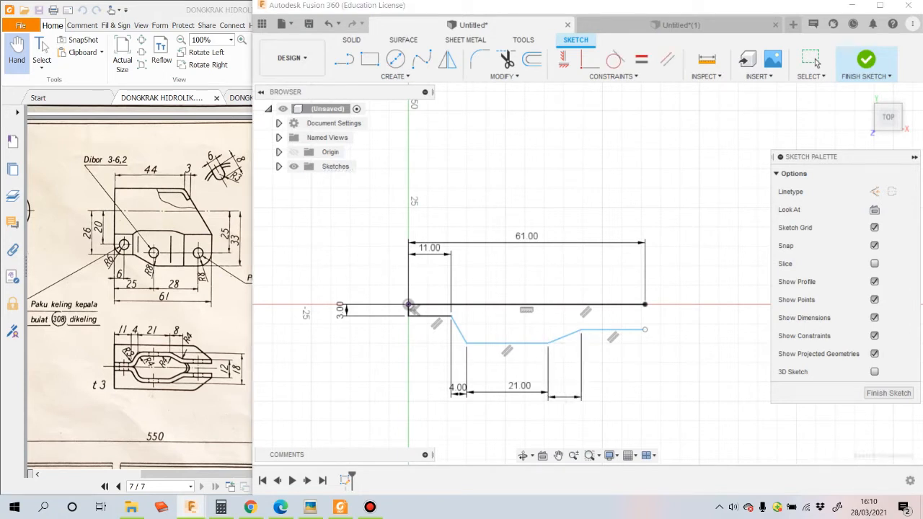
text(8)
key(Return)
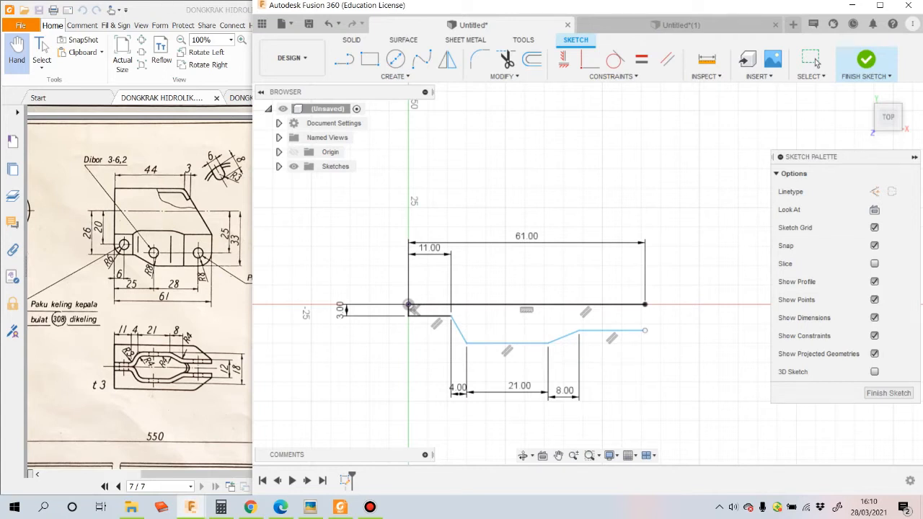
Step: Close the profile with a vertical line from the open end of the last segment to the end of the 61 mm line
click(814, 58)
key(l)
click(645, 331)
key(Return)
key(Escape)
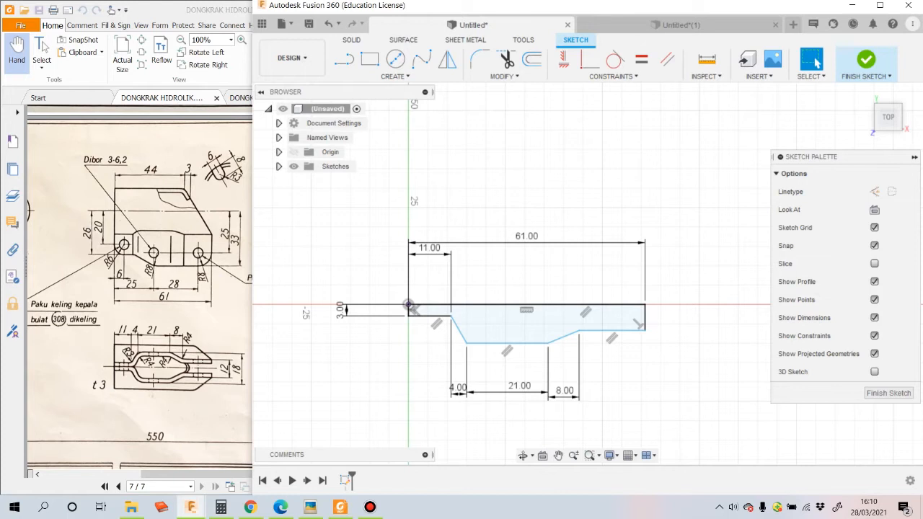
Step: Add a driven length dimension to the last horizontal segment, and dimension the lowest segment at 18 mm diameter about the 61 mm line as centerline
key(d)
click(613, 331)
click(620, 387)
click(626, 266)
click(816, 62)
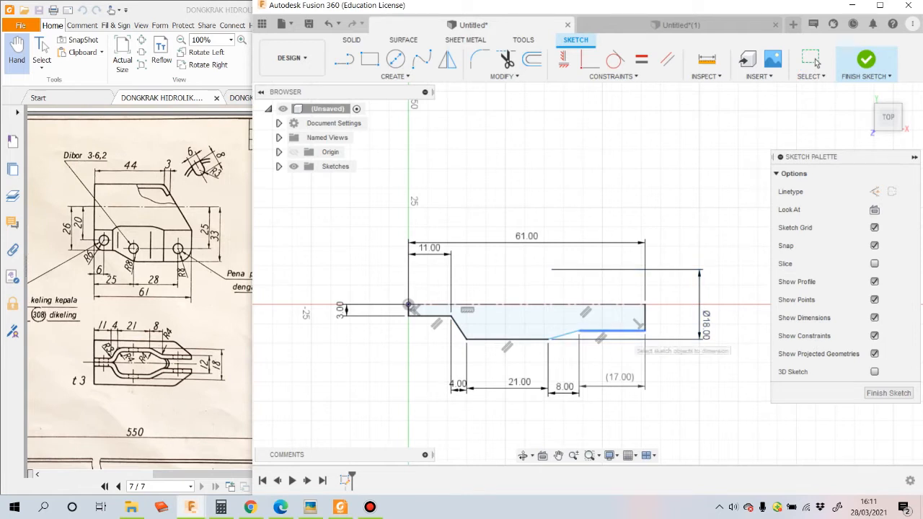
Step: Dimension the last horizontal segment at 12 mm diameter about the centerline
click(625, 331)
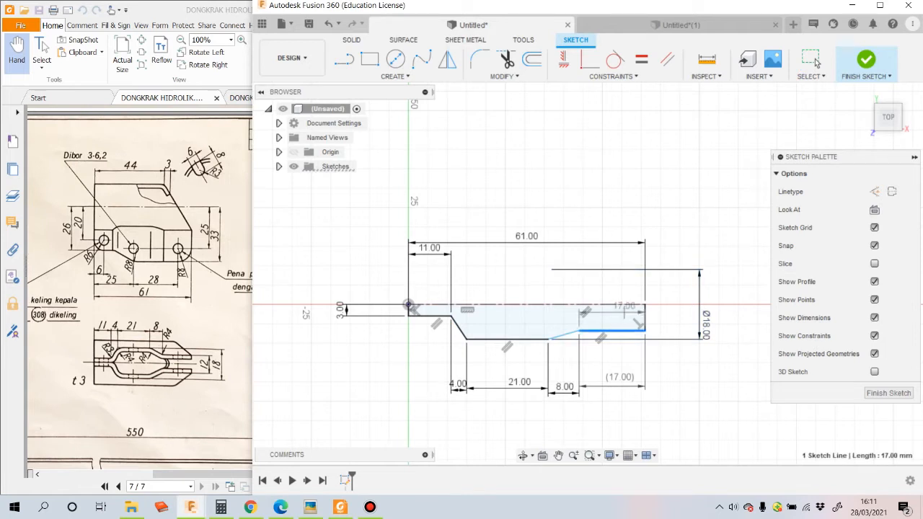
click(627, 305)
click(663, 315)
text(12)
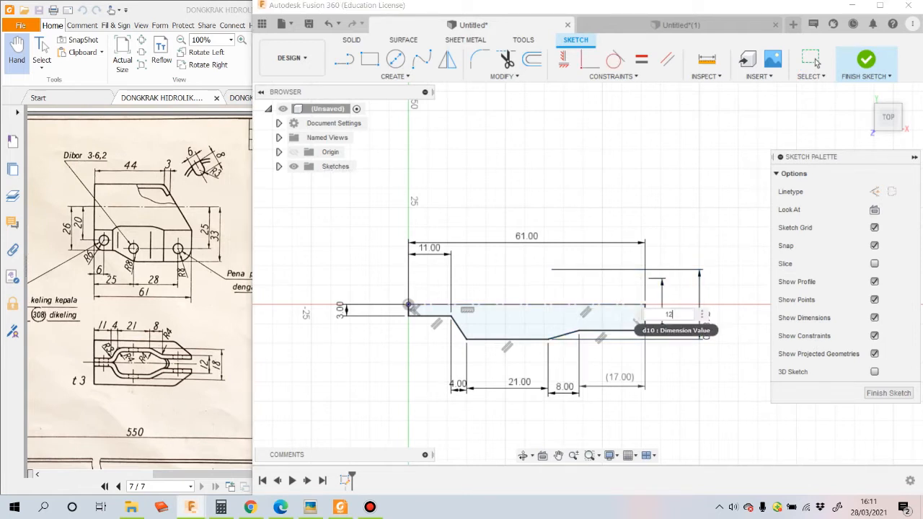
key(Return)
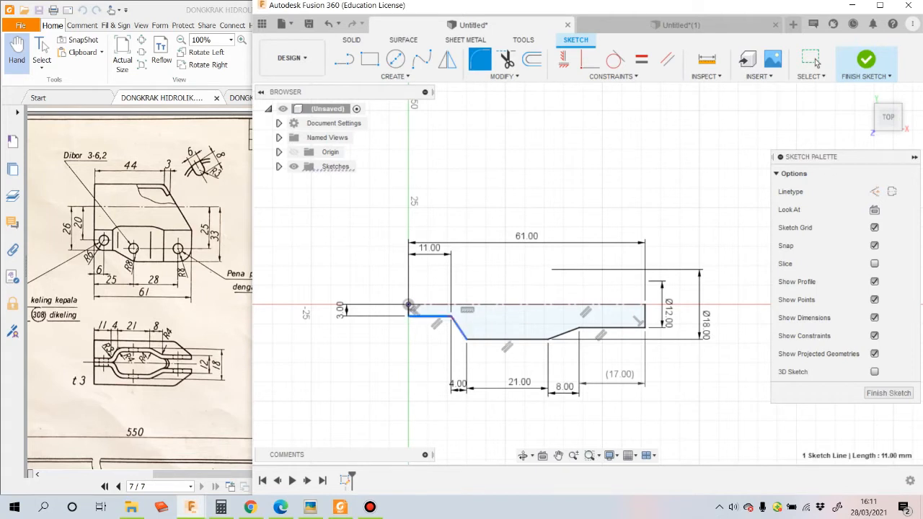
Step: Fillet the corner between the 11 mm segment and the steep slope with a 3 mm radius
click(452, 314)
text(3)
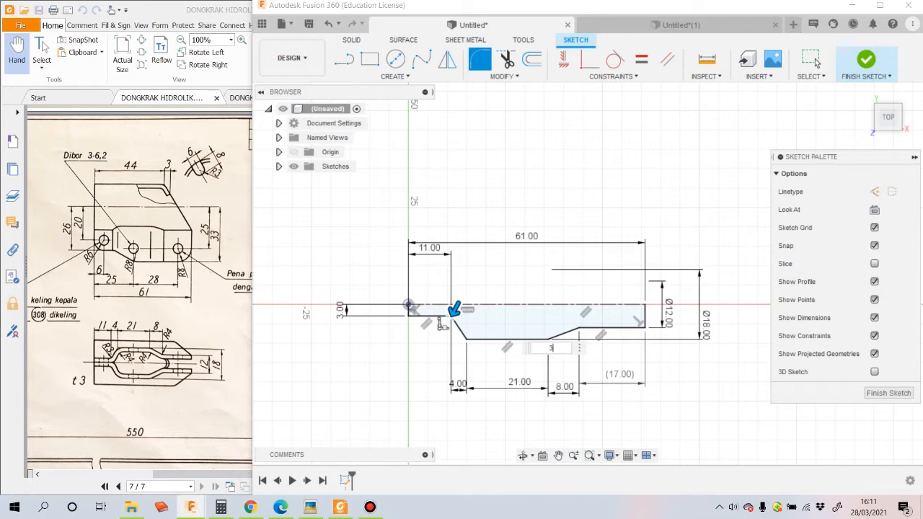
key(Return)
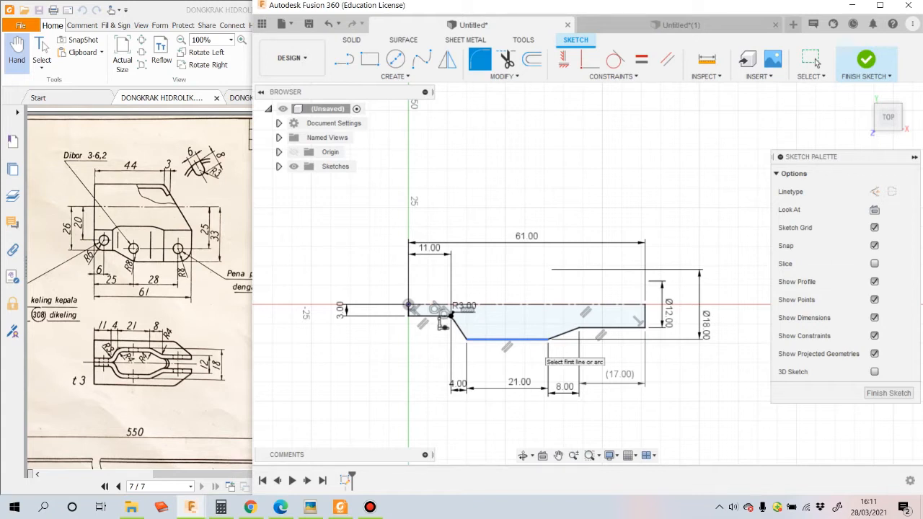
Step: Fillet the corner between the shallow slope and the last horizontal segment with a 4 mm radius
click(568, 332)
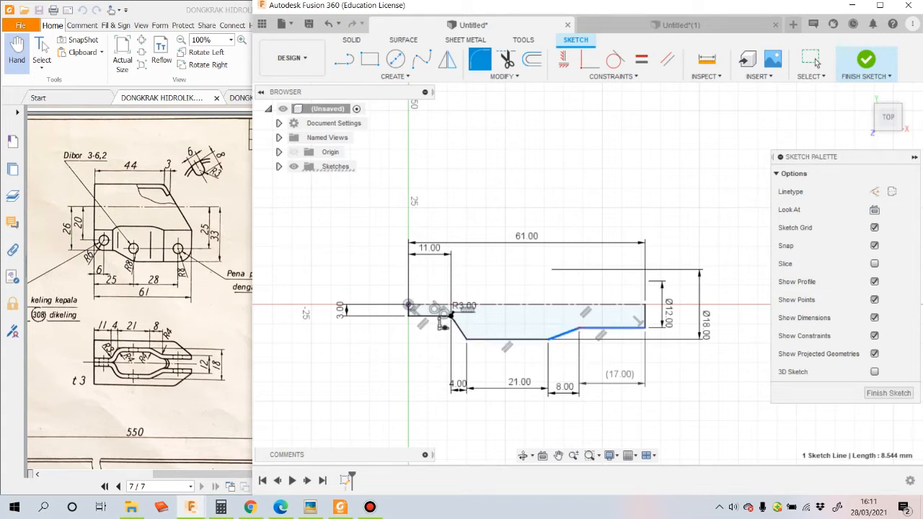
click(586, 328)
text(4)
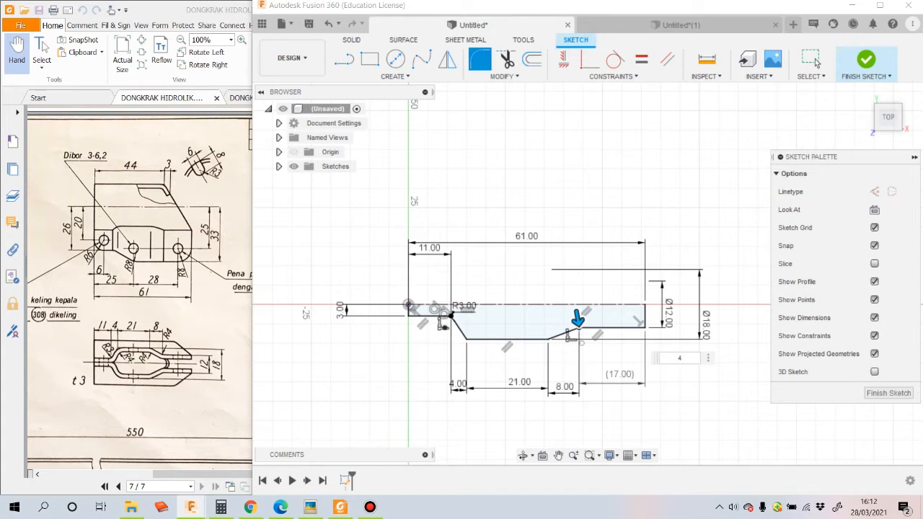
click(812, 59)
Step: Fillet the corner between the lowest horizontal segment and the shallow slope with a 7 mm radius
scroll(568, 333, up, 5)
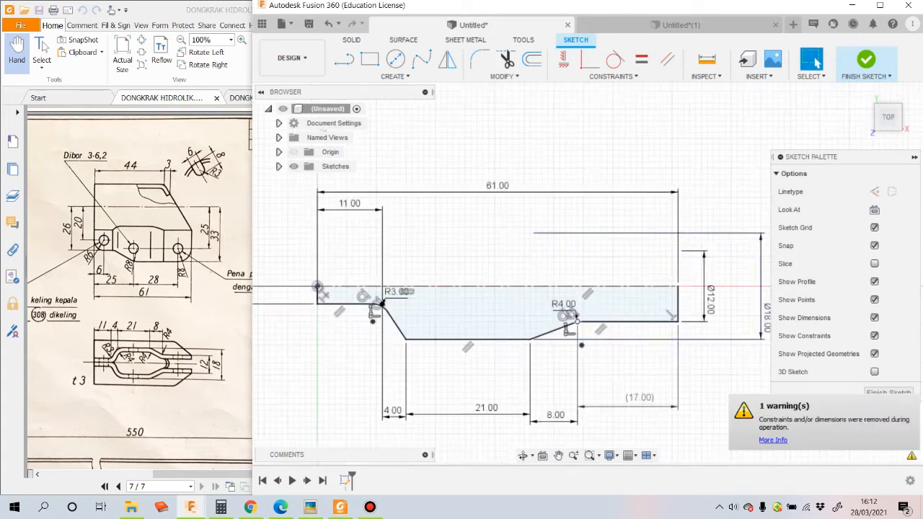
scroll(563, 314, down, 3)
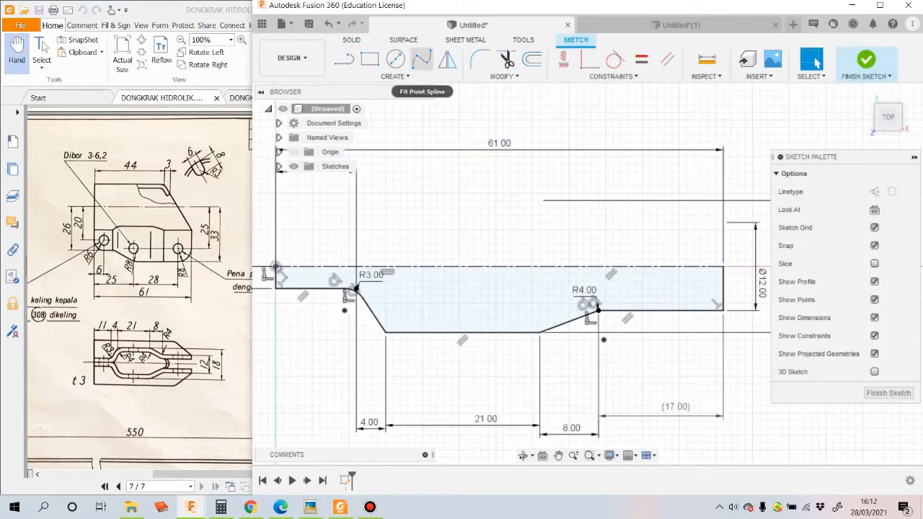
click(479, 59)
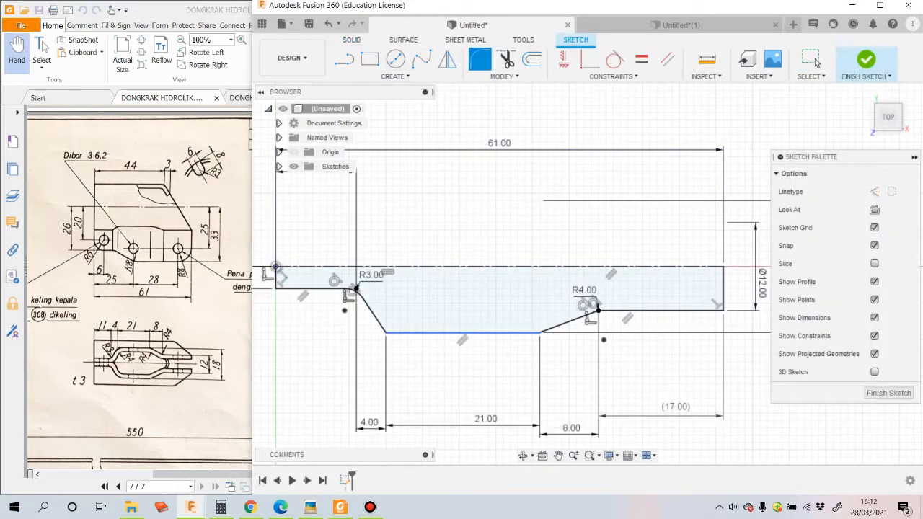
click(539, 333)
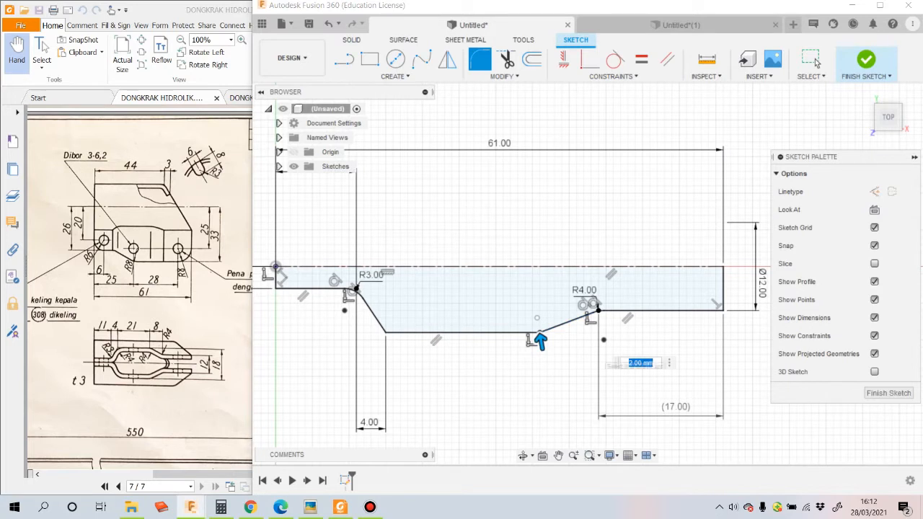
text(7)
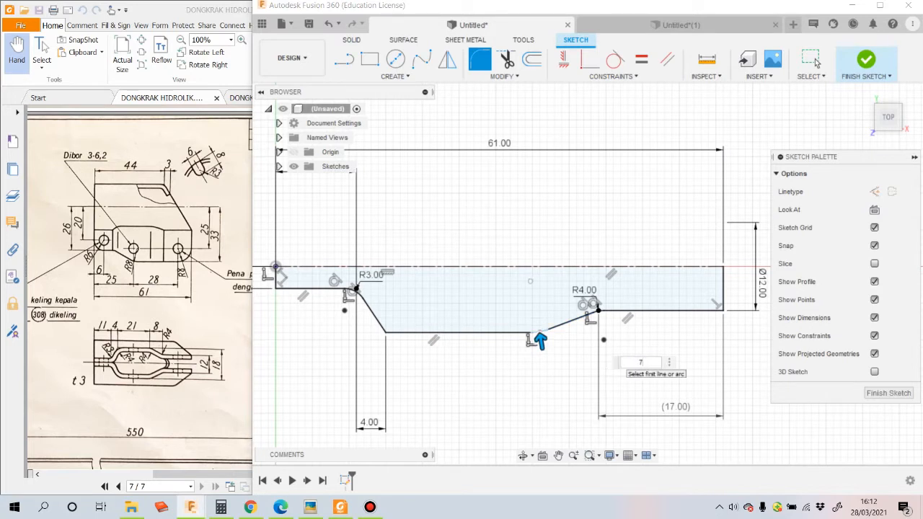
click(815, 59)
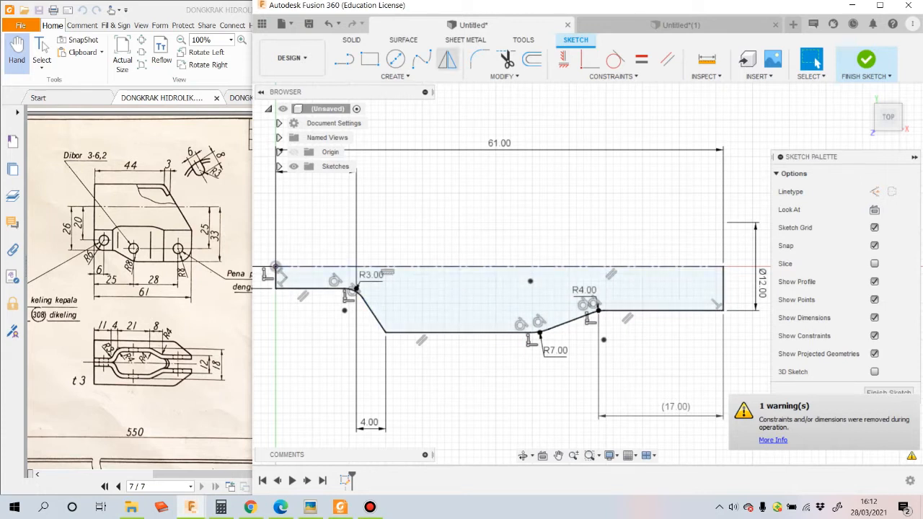
Step: Fillet the corner between the steep slope and the lowest horizontal segment with a 4 mm radius
click(480, 60)
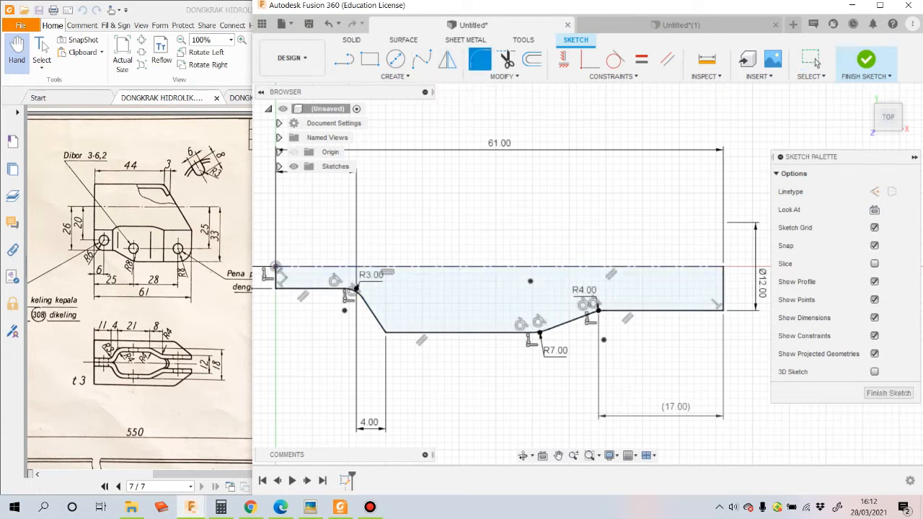
click(380, 334)
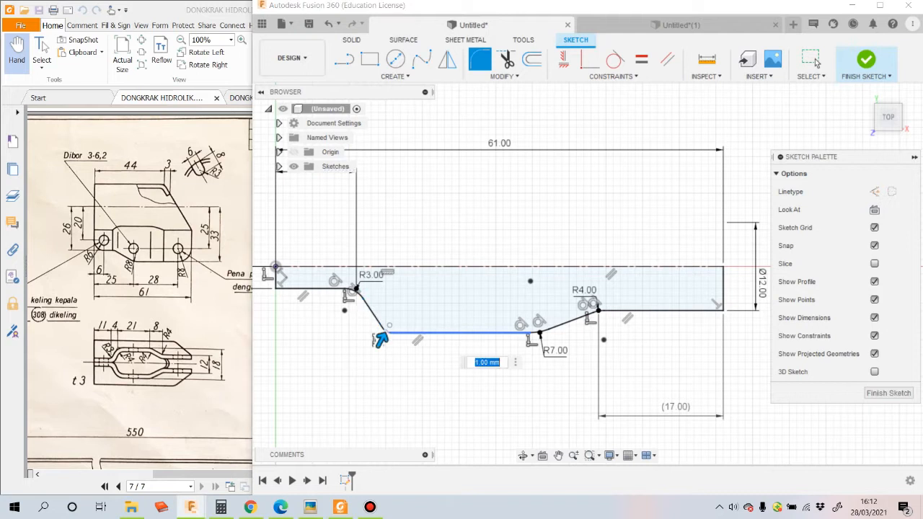
text(7)
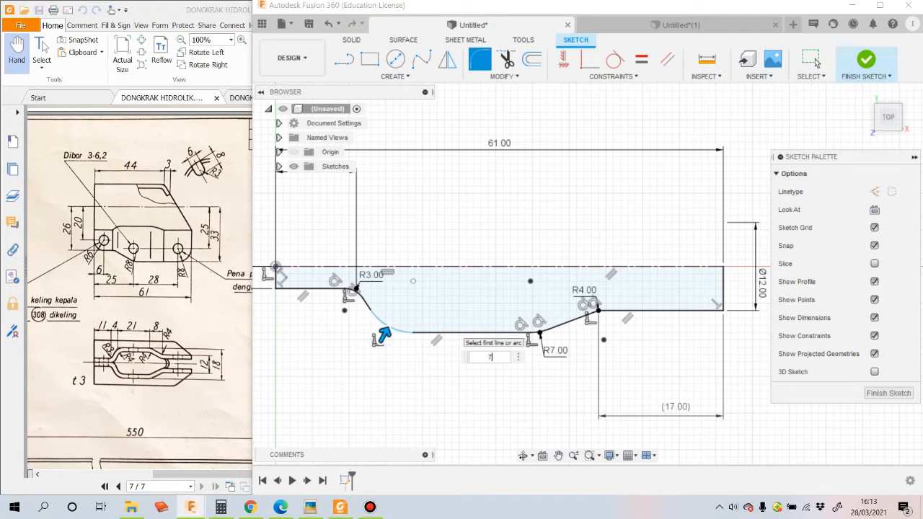
key(BackSpace)
text(4)
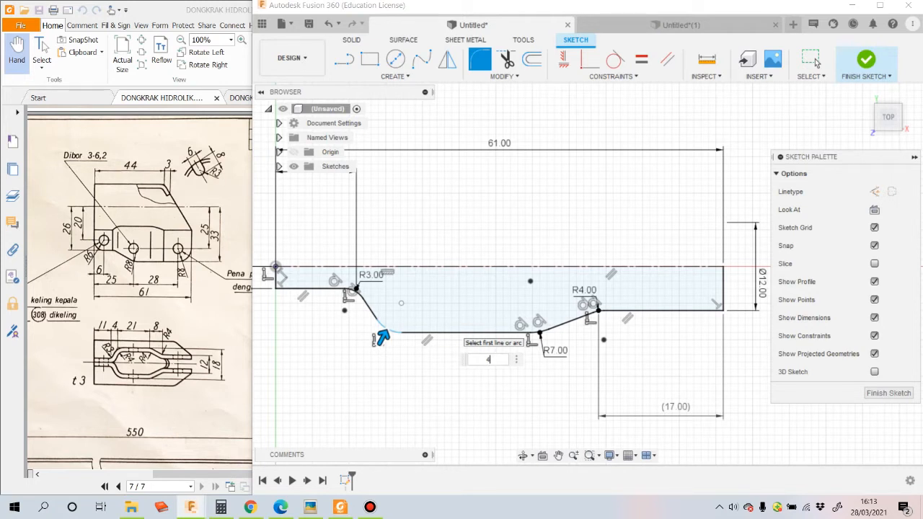
key(Return)
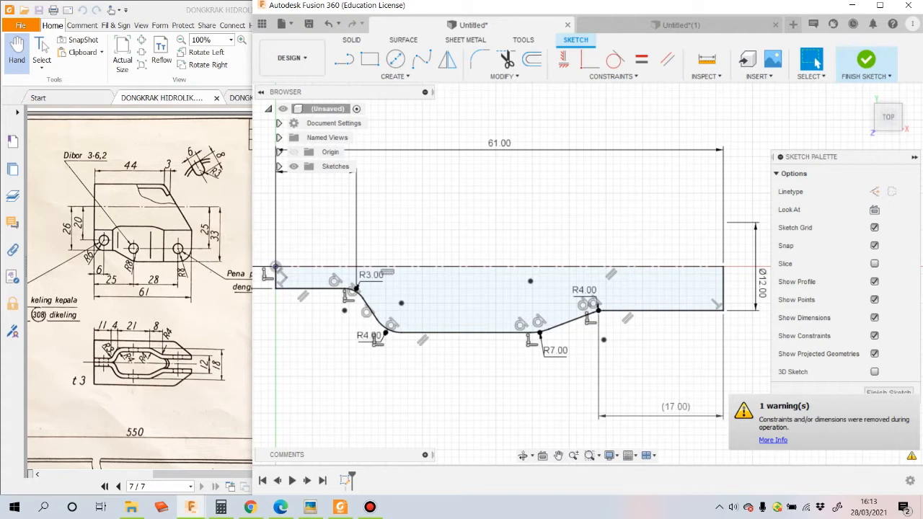
Step: Set the fillet radius between the lowest segment and the shallow slope to 4 mm
double_click(555, 351)
text(4)
click(813, 59)
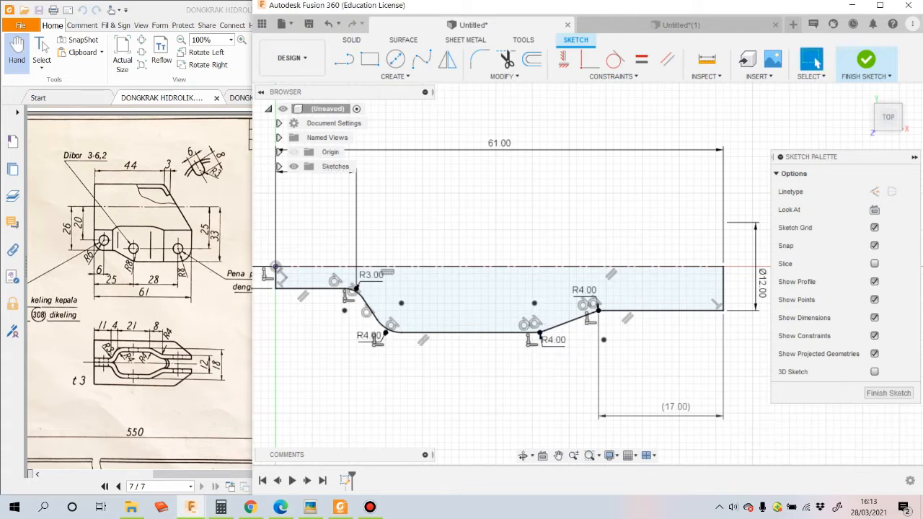
scroll(568, 323, down, 3)
scroll(570, 321, up, 1)
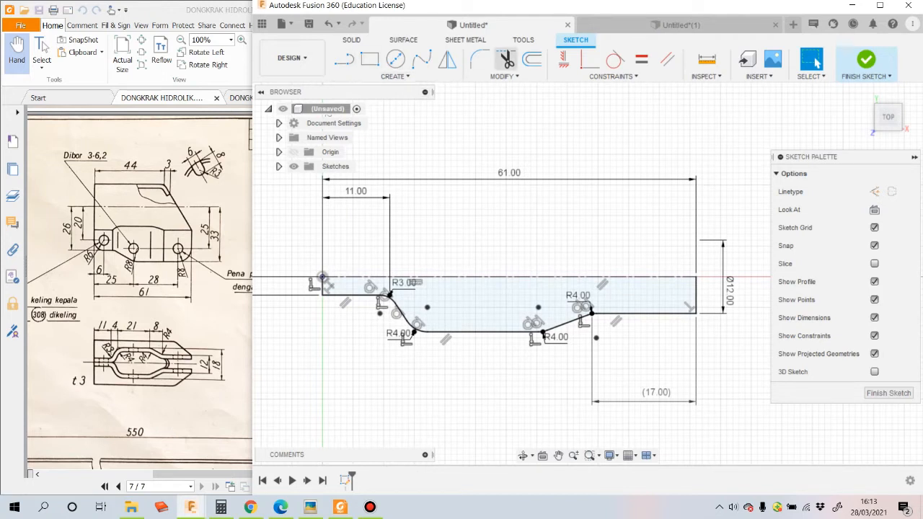
click(532, 59)
click(493, 333)
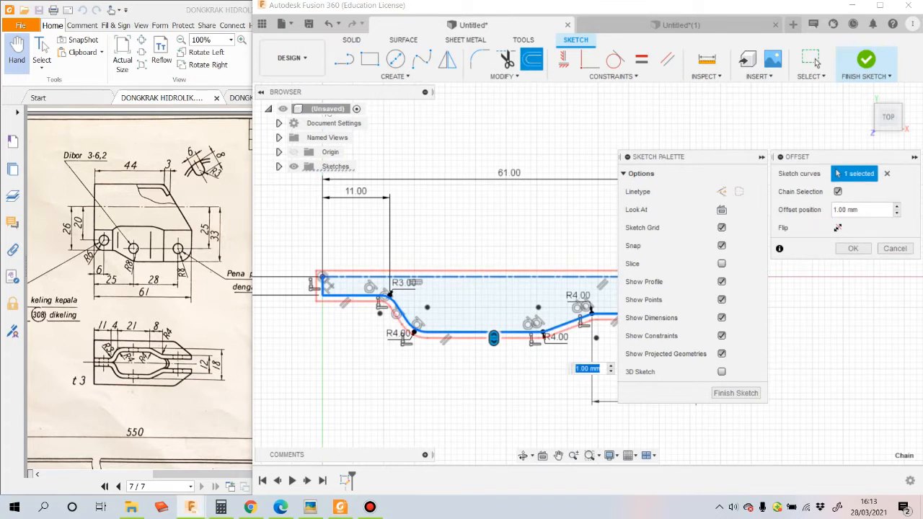
click(814, 58)
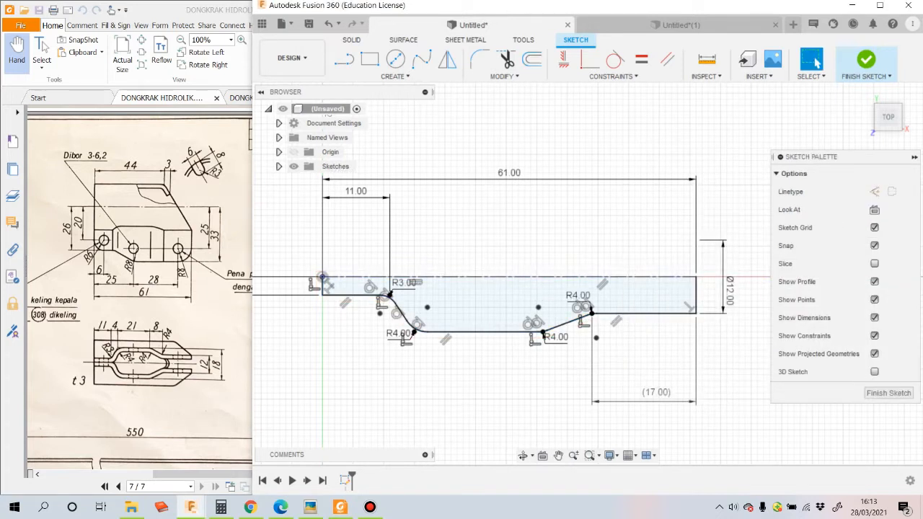
Step: Trim away the short vertical lines at both ends of the half-profile, leaving an open stepped chain
scroll(382, 284, down, 2)
key(t)
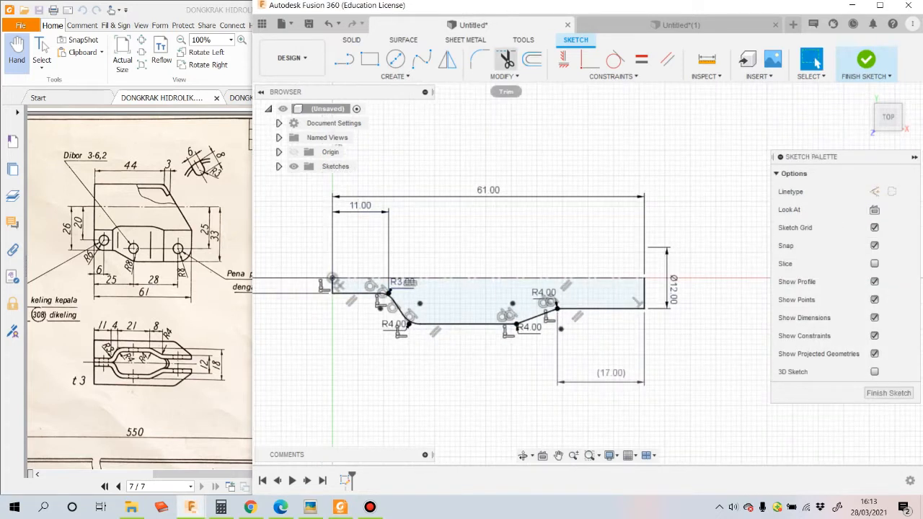
click(333, 285)
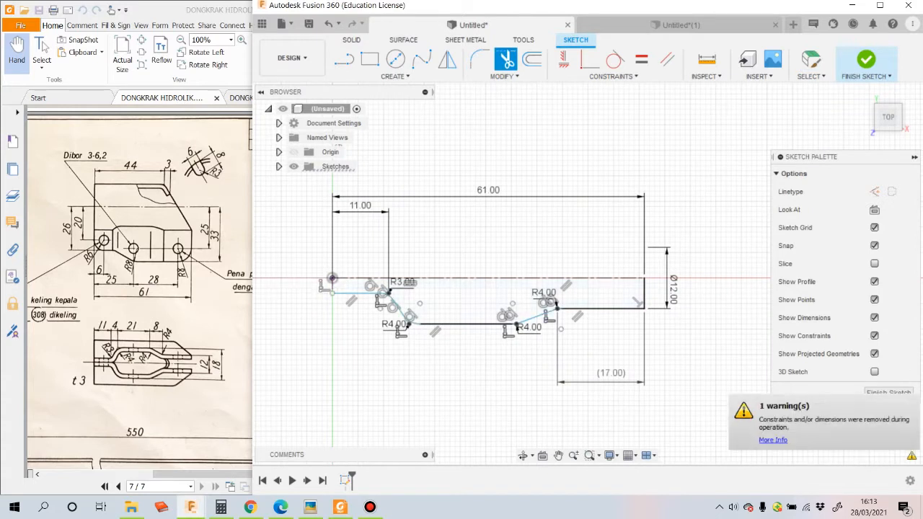
click(643, 295)
click(815, 60)
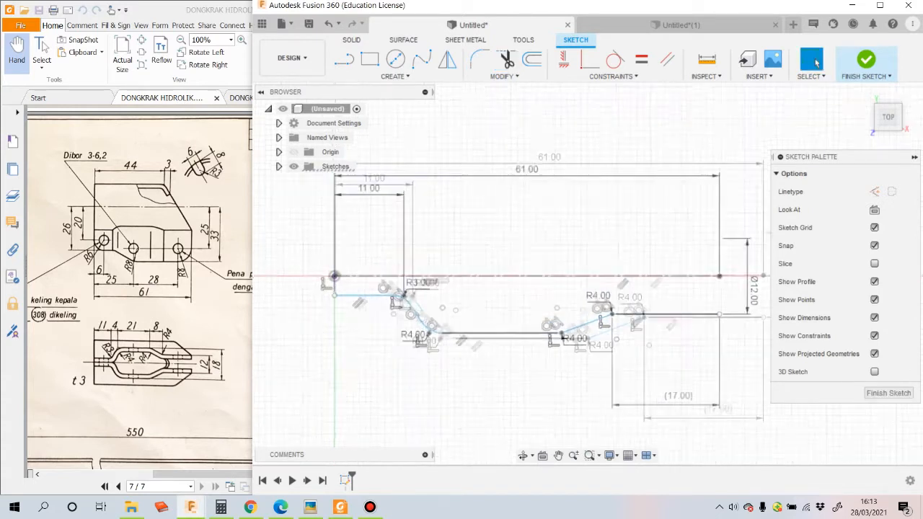
Step: Offset the open stepped chain by -3 mm, toward the centerline, to form the sheet thickness
key(o)
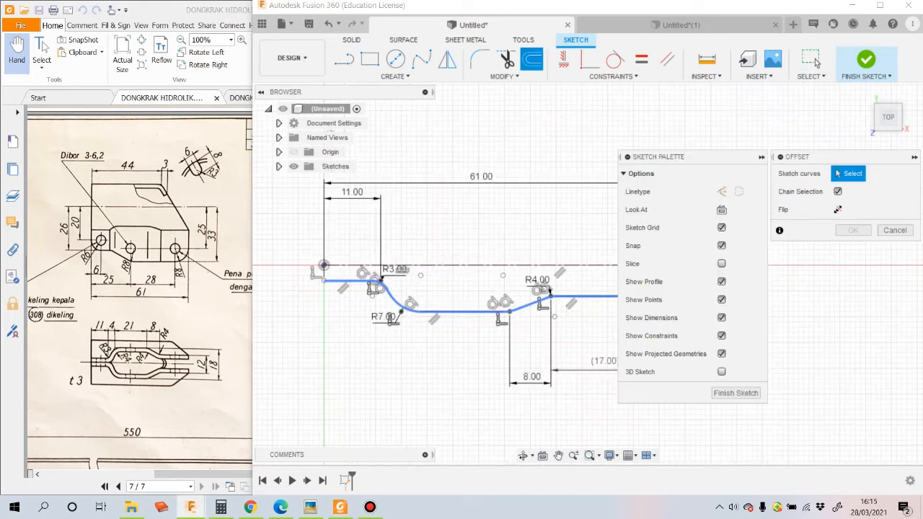
text(-3)
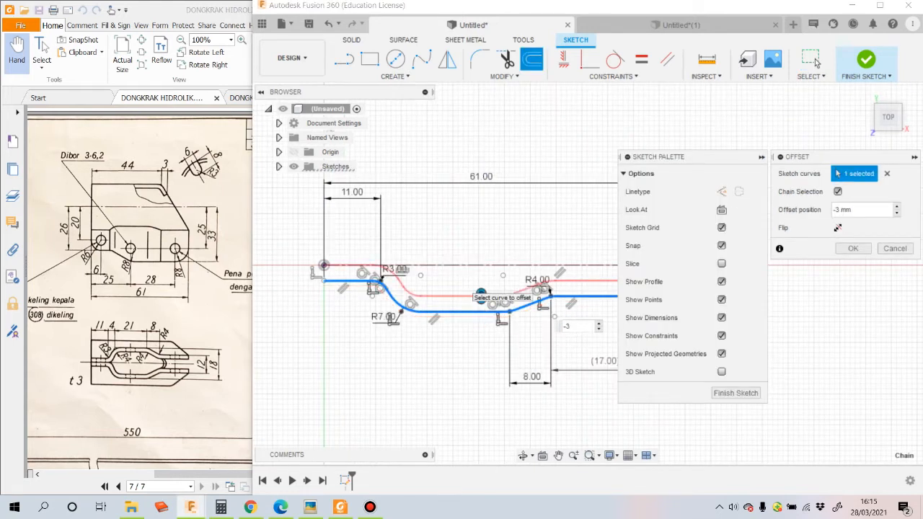
key(Return)
click(813, 62)
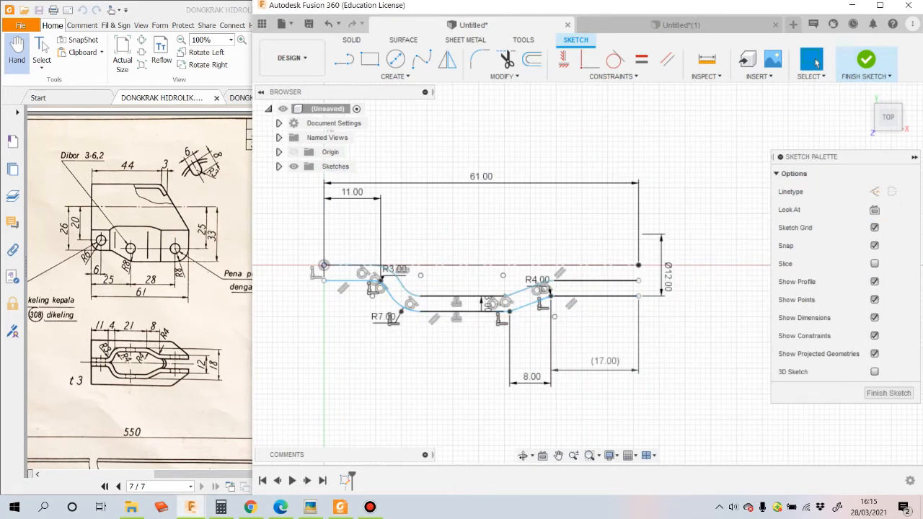
Step: Close both open ends of the offset profile with short vertical lines between the two chains
scroll(736, 319, down, 1)
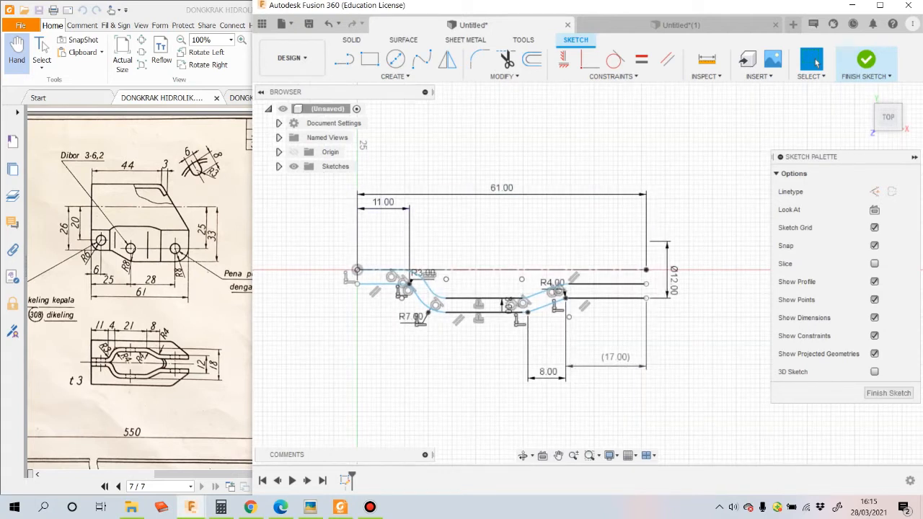
key(l)
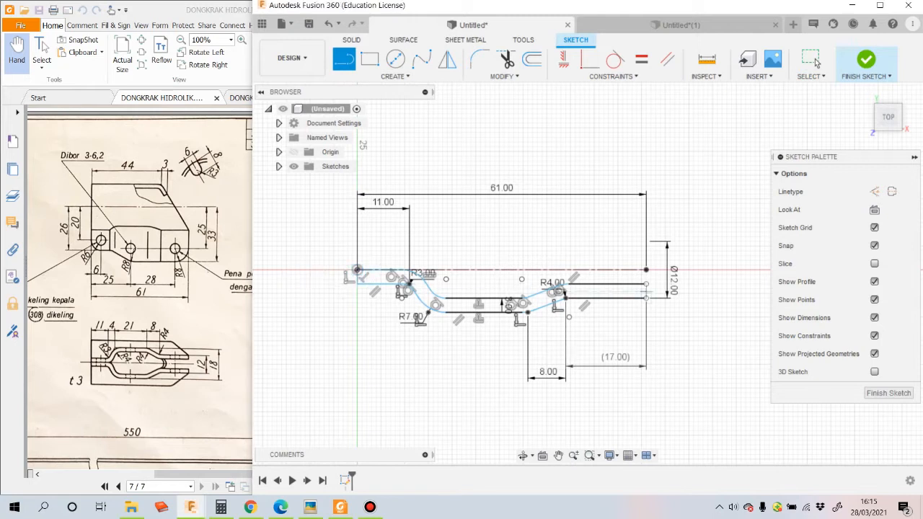
click(646, 284)
click(646, 298)
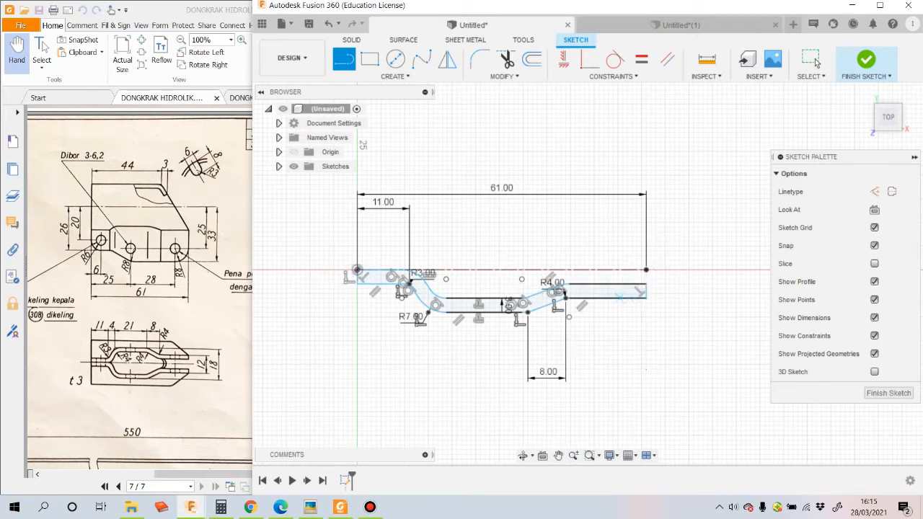
key(Escape)
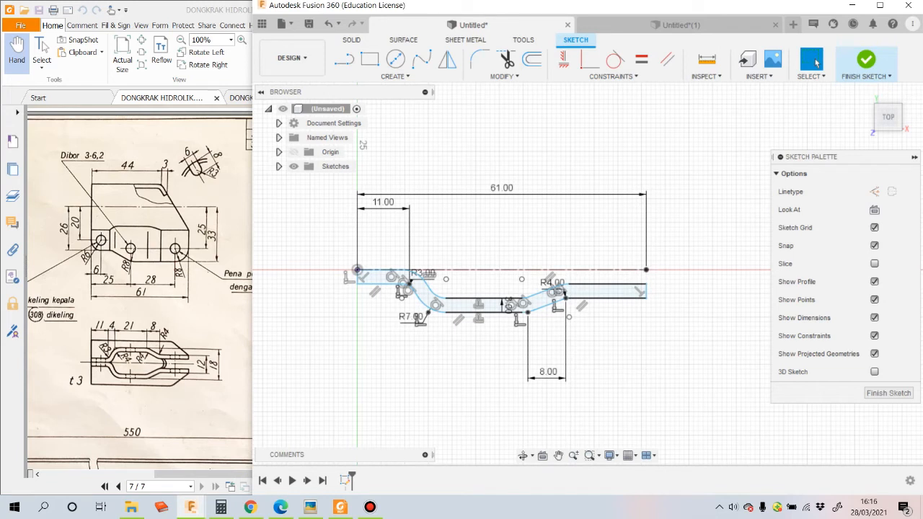
Step: Start a mirror about the 61 mm centerline and select the 11 mm end section and the curves of the steep bend as objects
click(448, 59)
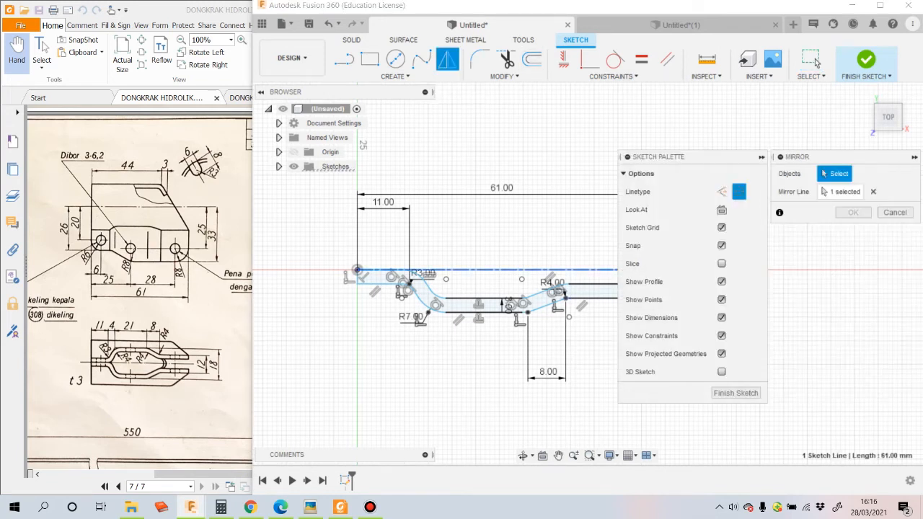
scroll(368, 284, up, 3)
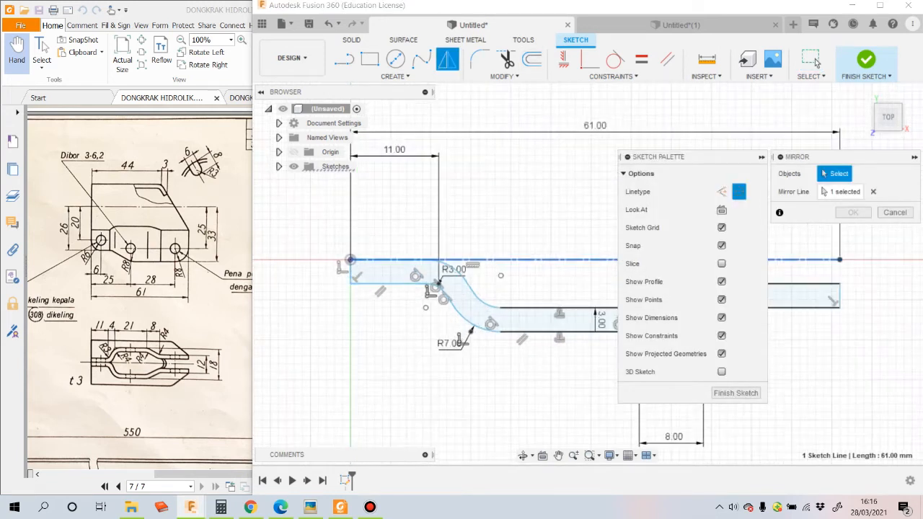
click(371, 284)
click(351, 272)
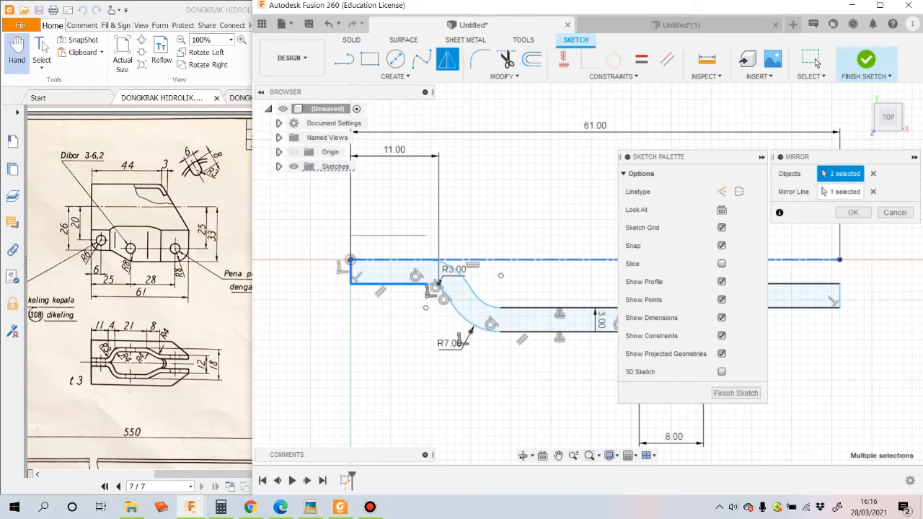
click(455, 270)
click(392, 259)
click(487, 307)
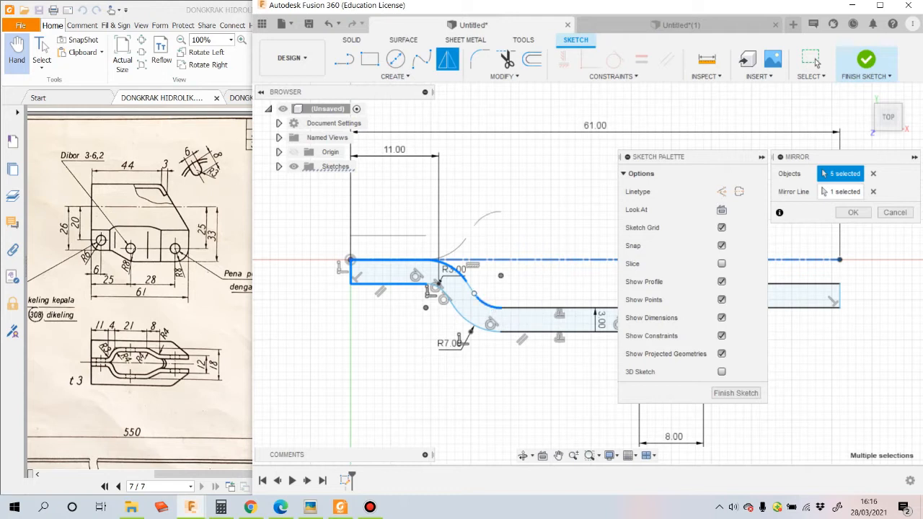
click(472, 287)
scroll(355, 253, down, 3)
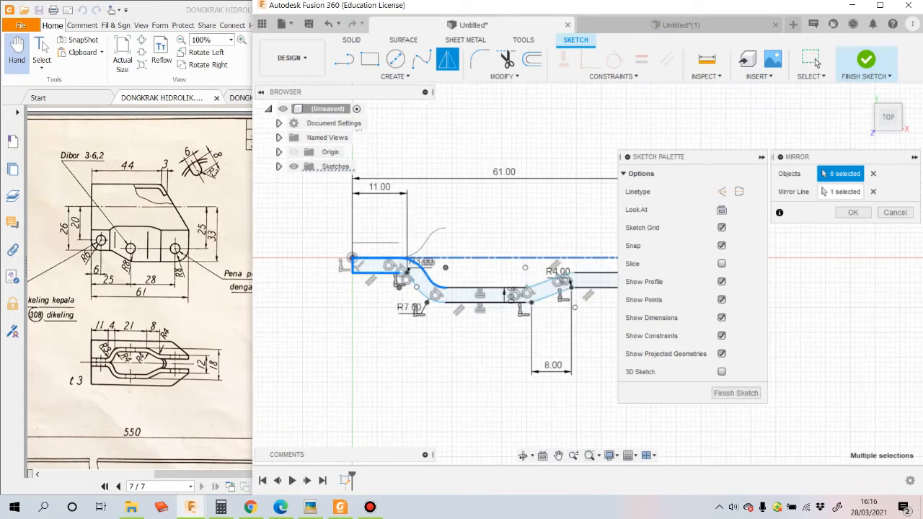
scroll(423, 274, up, 5)
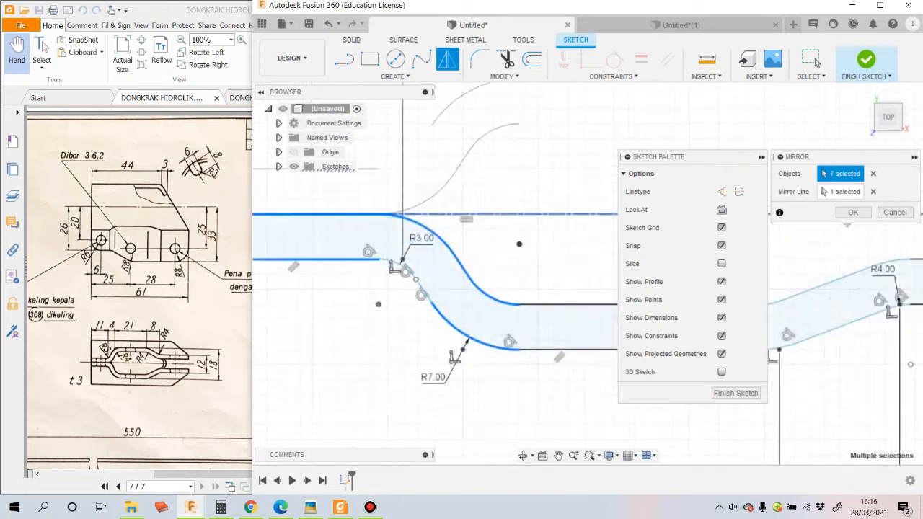
click(426, 294)
click(390, 254)
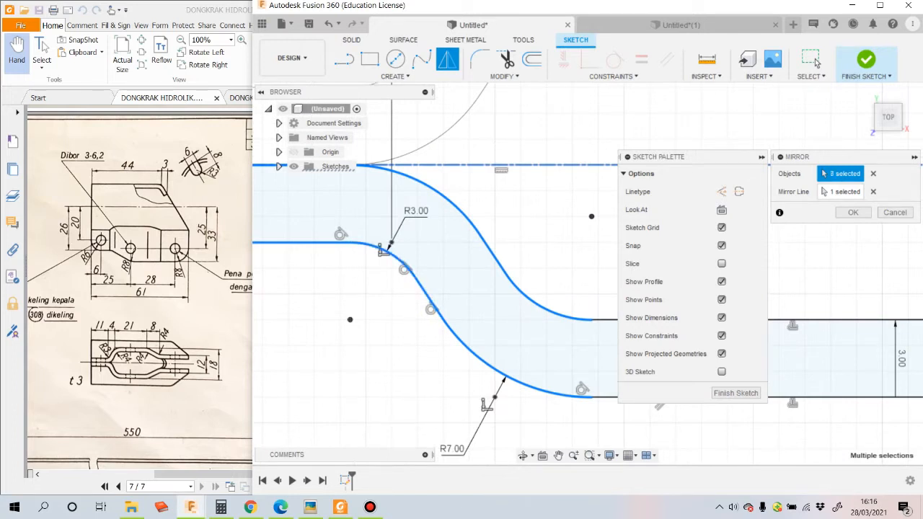
Step: Add both straight lines of the wide middle section and the start of the shallow bend, arcs and slanted lines, to the mirror objects
scroll(308, 230, down, 5)
click(449, 265)
click(442, 294)
scroll(408, 278, down, 3)
scroll(531, 267, up, 5)
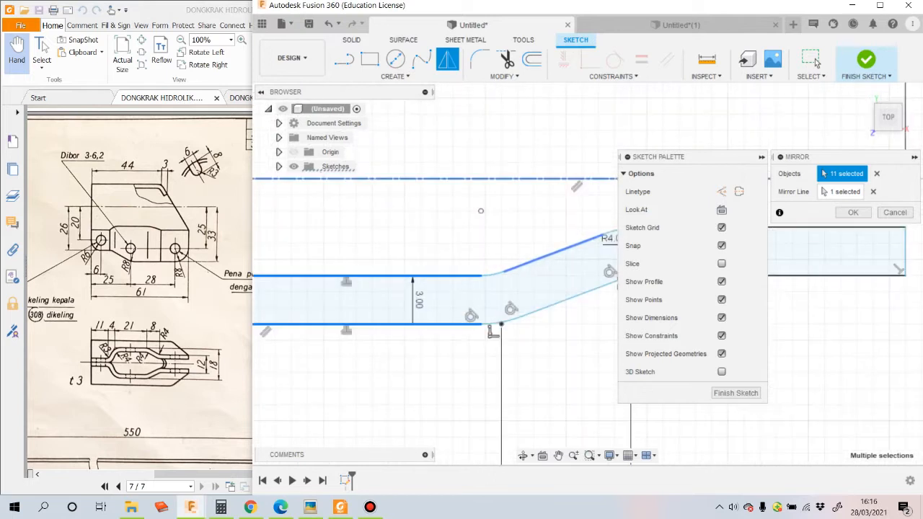
click(522, 264)
click(491, 274)
click(540, 310)
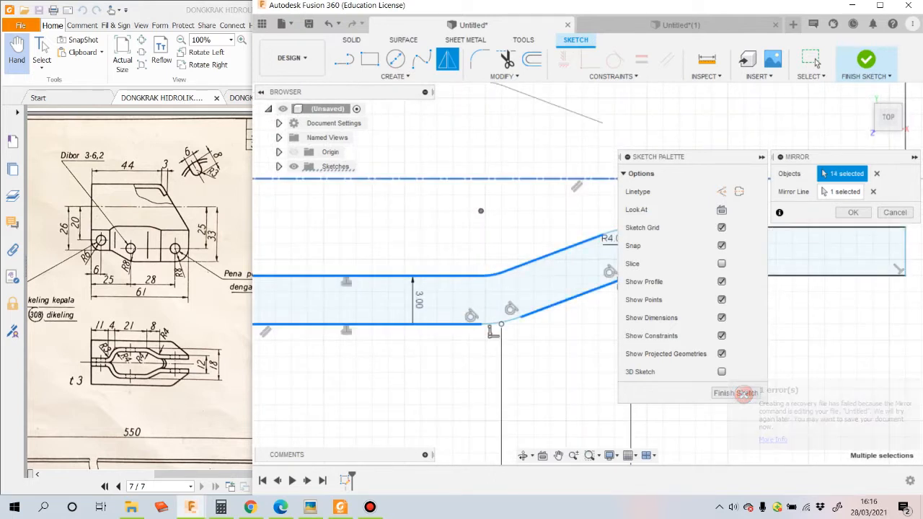
click(506, 321)
scroll(419, 276, down, 5)
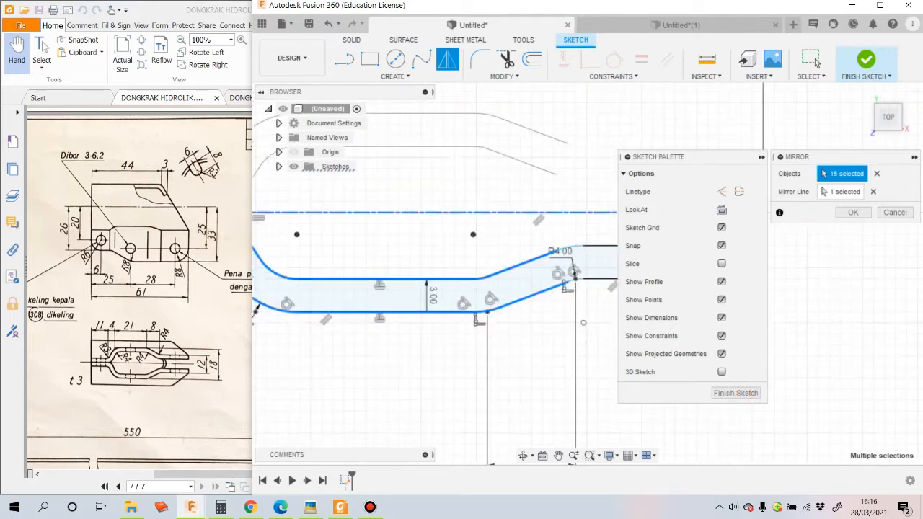
Step: Add the remaining R4 bend arcs and the open-end section to the mirror objects, and complete the mirror about the centerline
scroll(569, 255, up, 5)
click(484, 264)
click(339, 299)
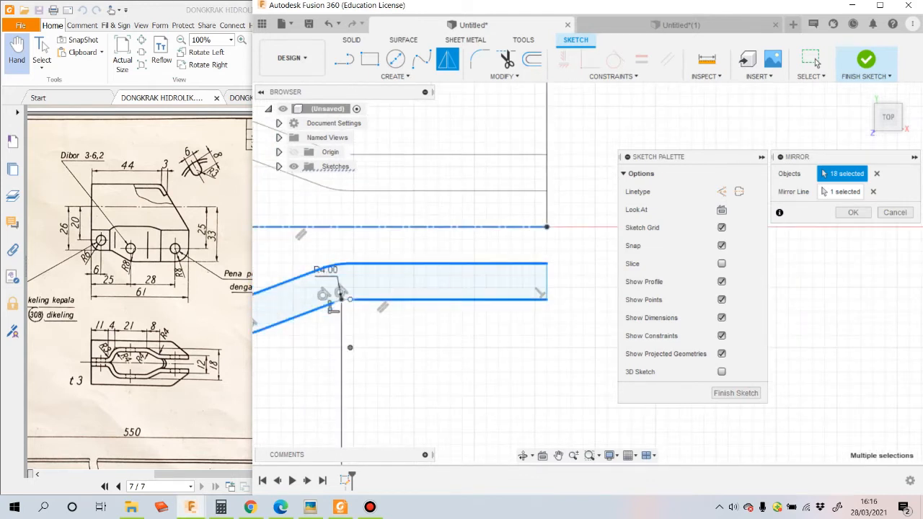
scroll(335, 303, up, 5)
click(353, 293)
scroll(319, 280, down, 4)
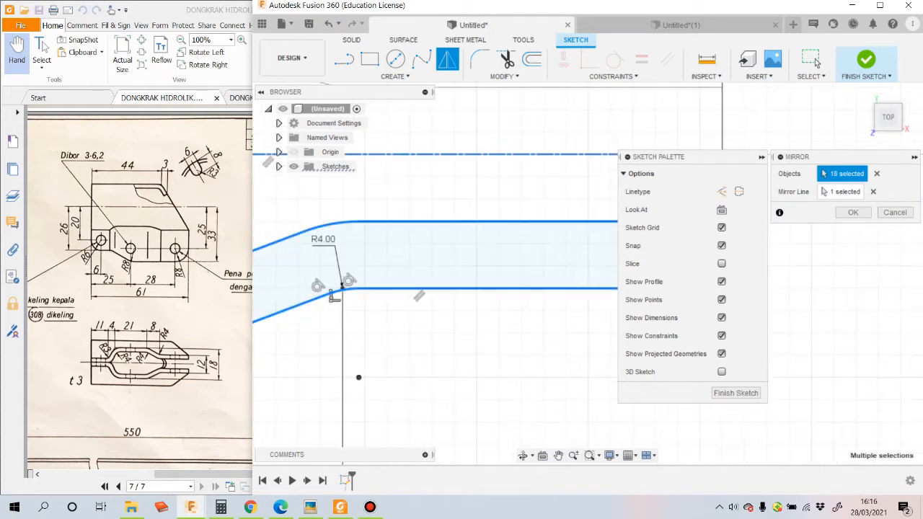
click(568, 269)
scroll(571, 274, down, 5)
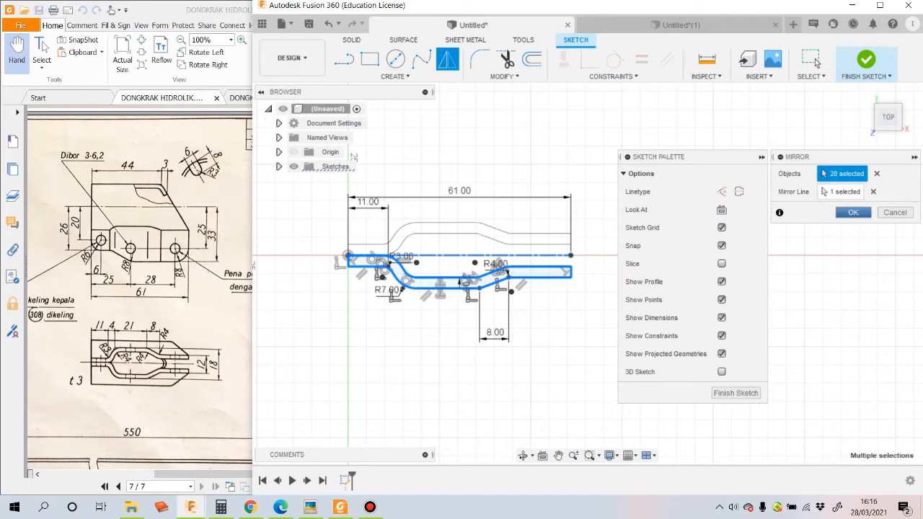
click(853, 213)
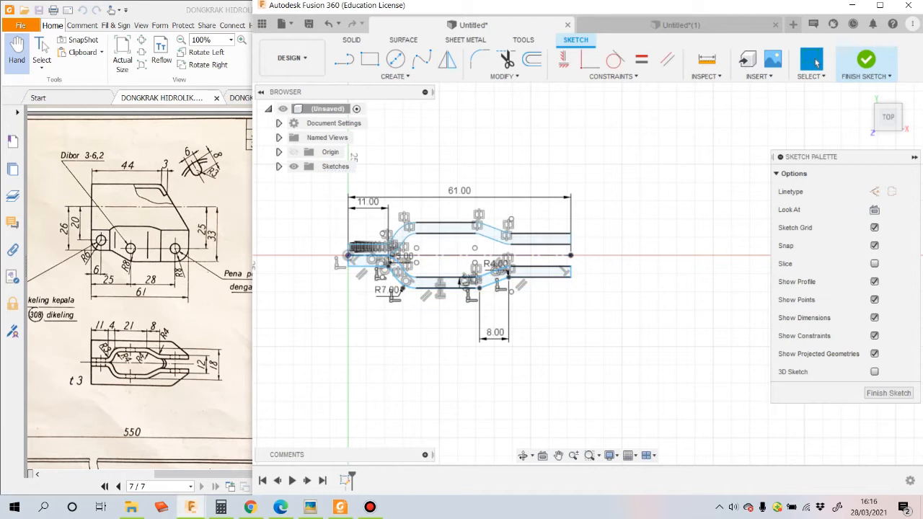
Step: Add a driven dimension between the two outer lines of the open end section
scroll(345, 256, up, 2)
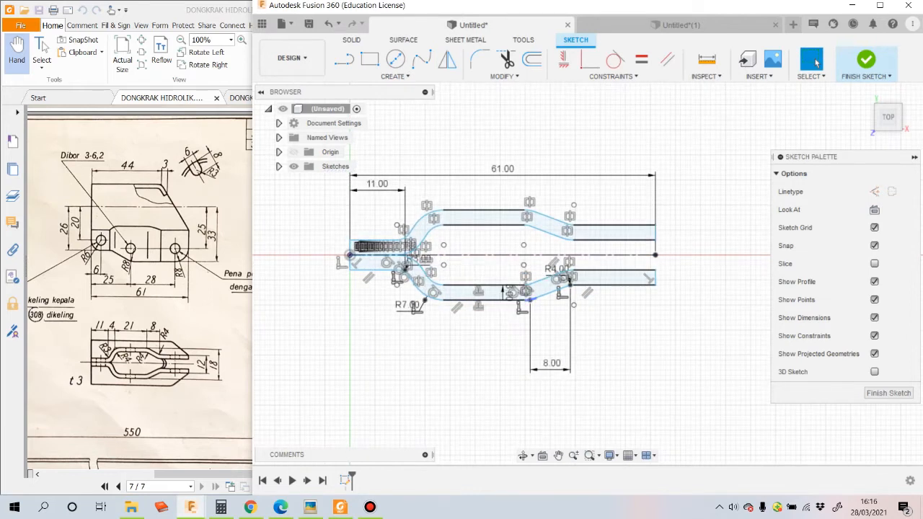
key(alt+Tab)
key(alt+Tab)
click(637, 225)
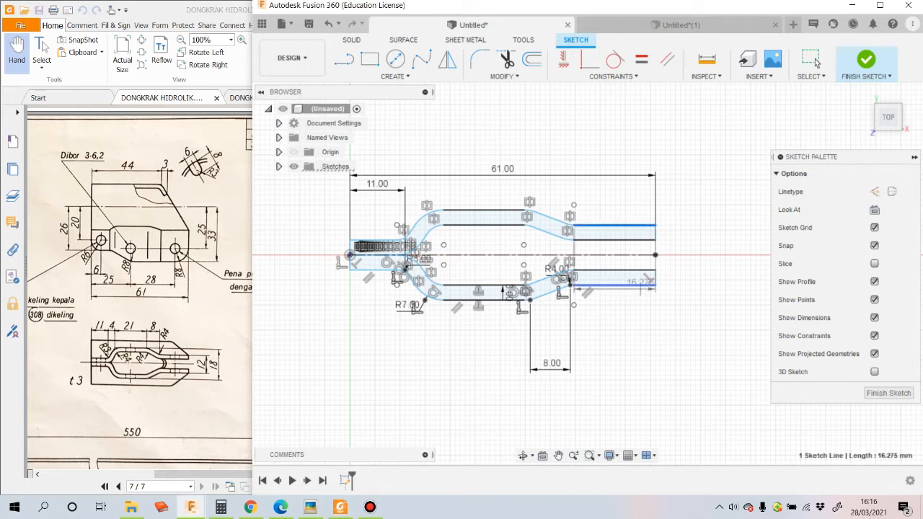
click(647, 282)
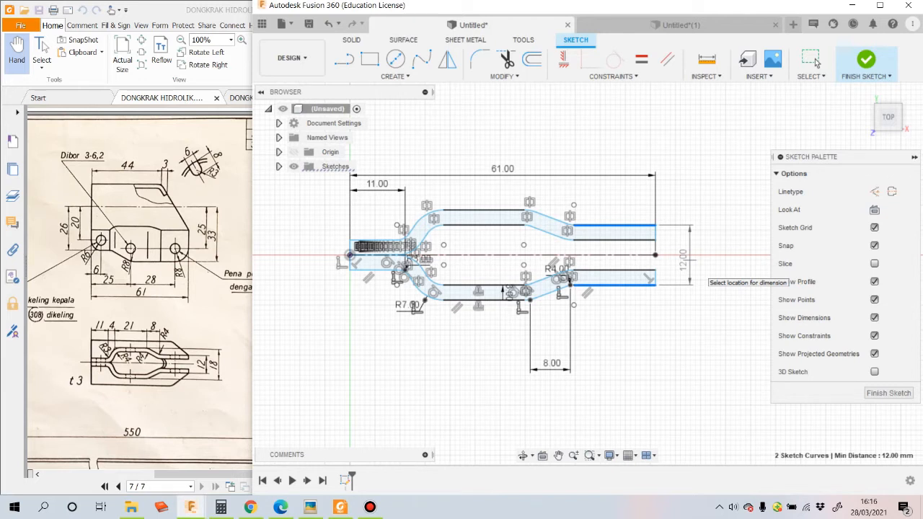
click(694, 277)
click(622, 266)
Step: Add a driven dimension across the outer lines of the wide middle section
click(486, 209)
click(492, 299)
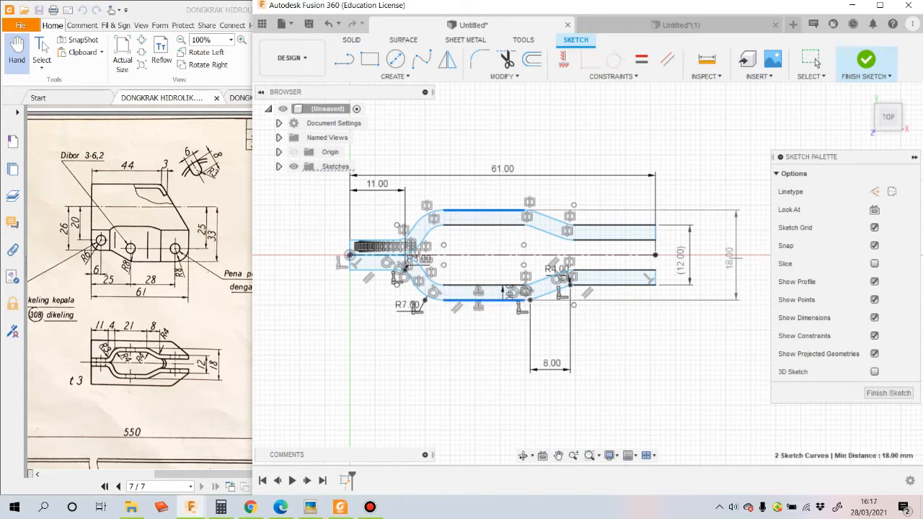
click(732, 256)
click(622, 266)
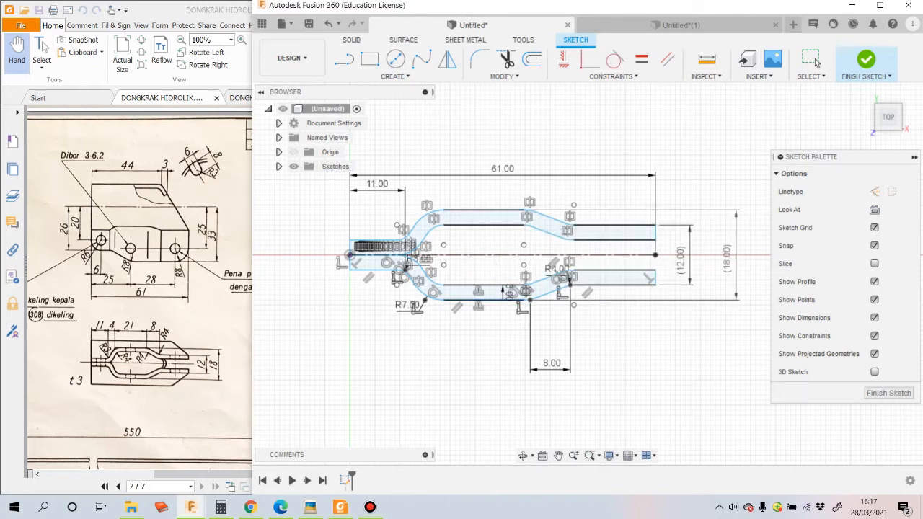
click(815, 62)
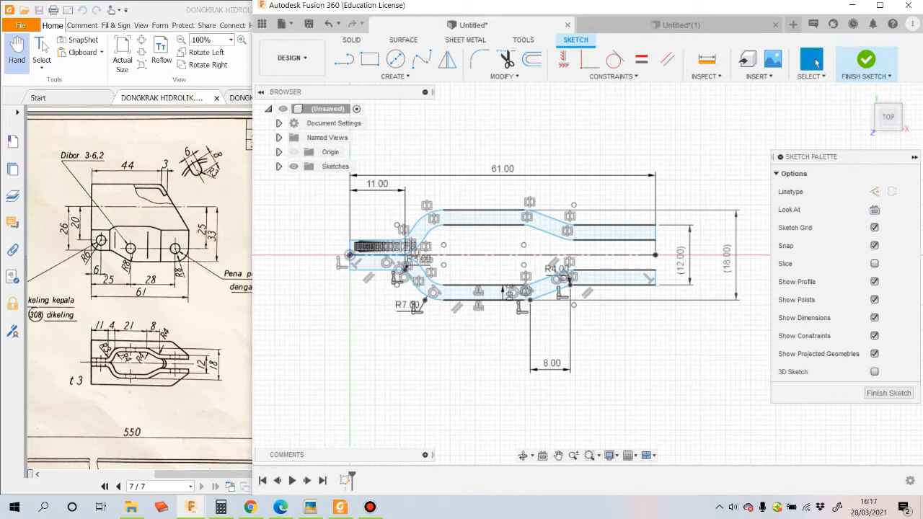
Step: Extrude both mirrored sheet profiles 33 mm upward as a new body
key(e)
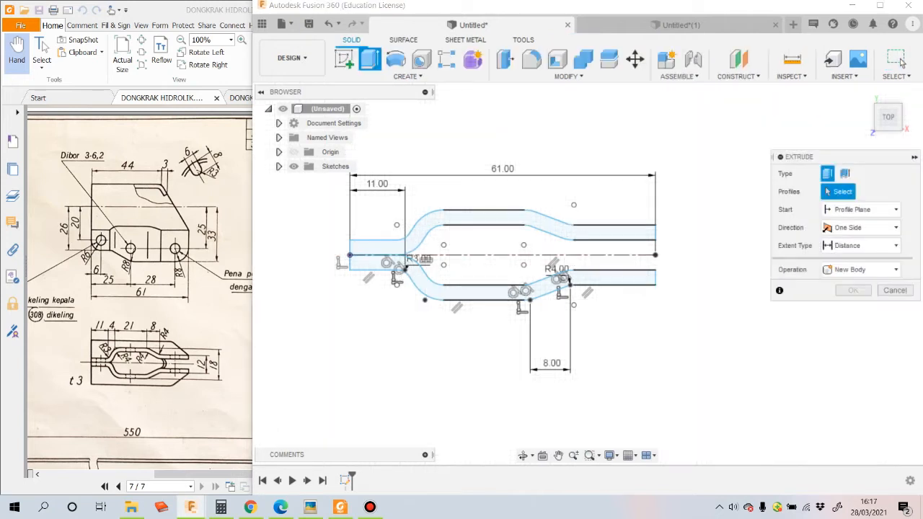
click(549, 226)
click(549, 285)
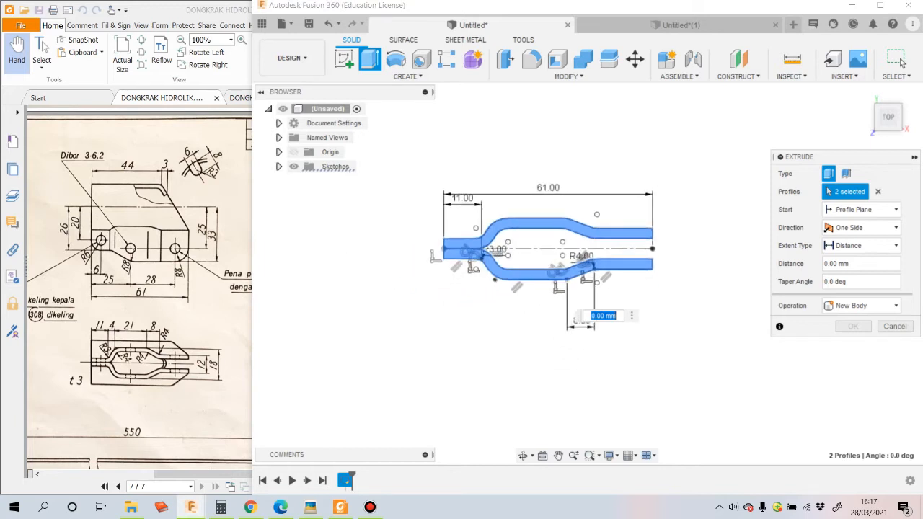
shift+middle_drag(546, 241, 546, 254)
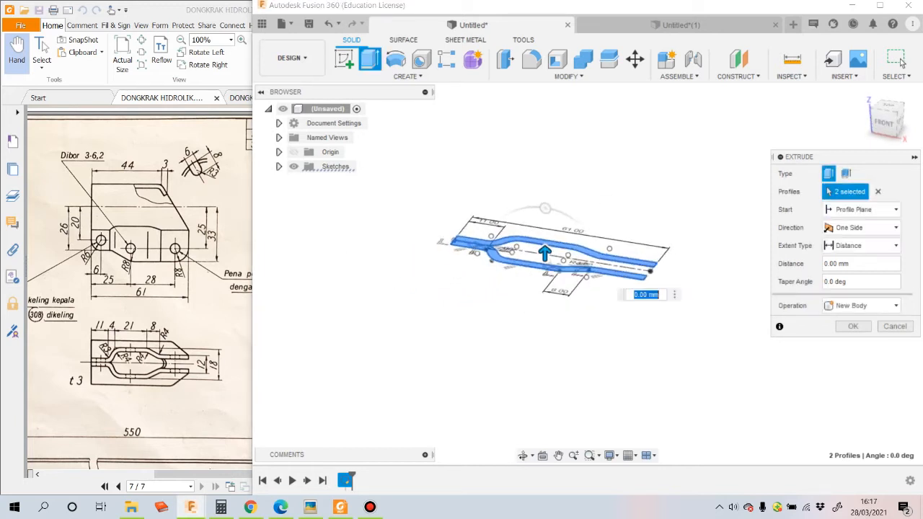
drag(545, 252, 545, 322)
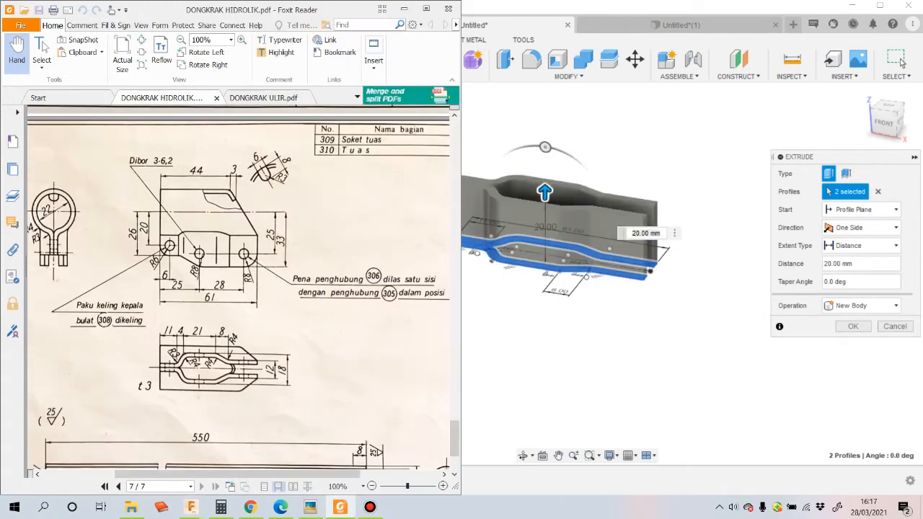
click(632, 233)
text(33)
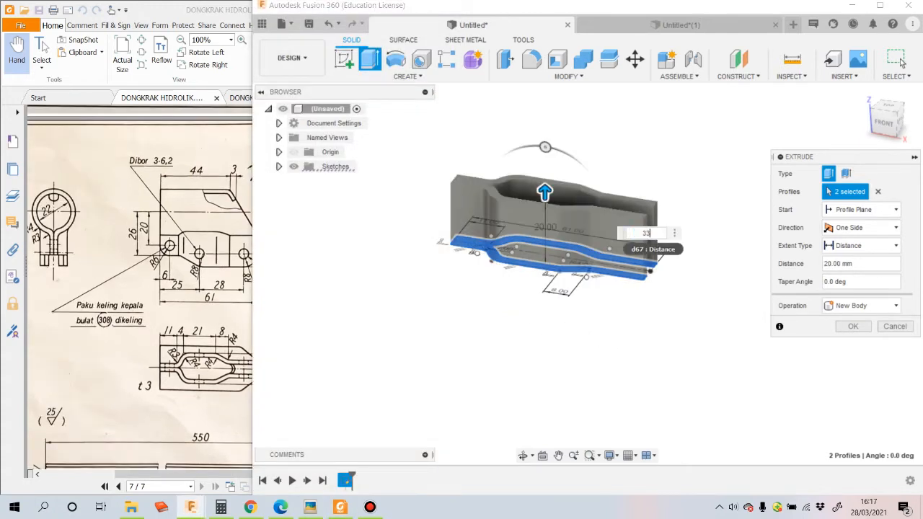
key(Return)
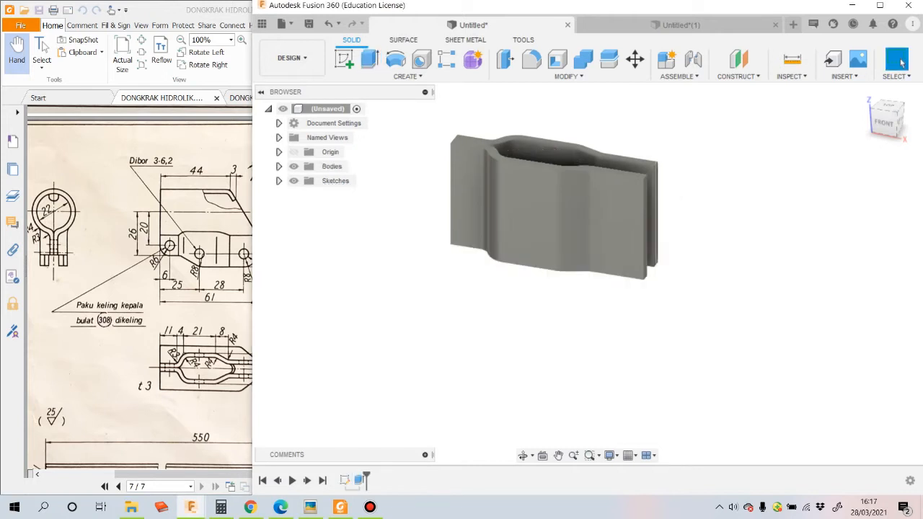
Step: Sketch a 28 mm diameter circle on the narrow closed end face, centered on the midpoint of its upper edge
shift+middle_drag(613, 238, 634, 245)
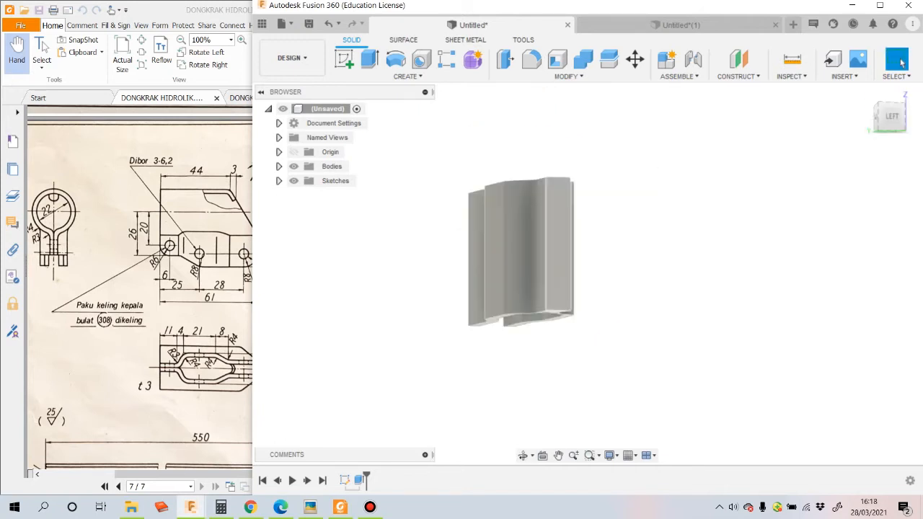
click(559, 247)
click(344, 59)
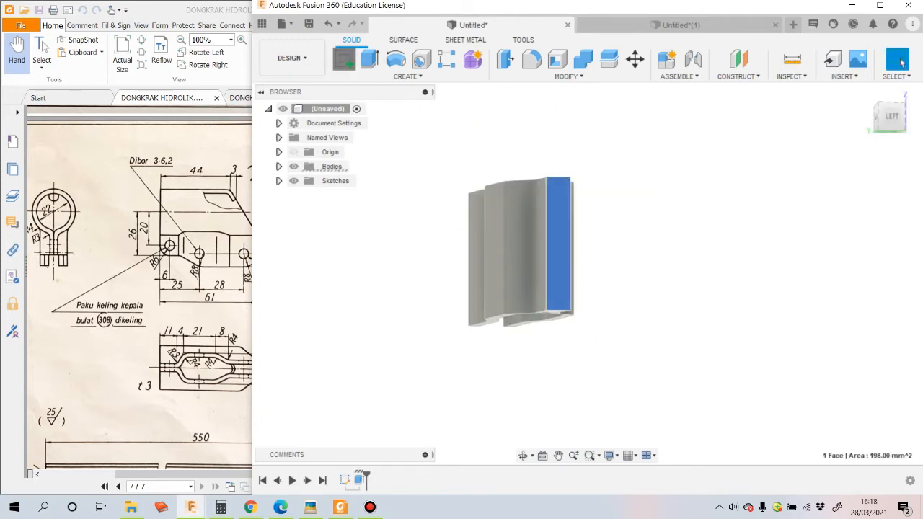
key(c)
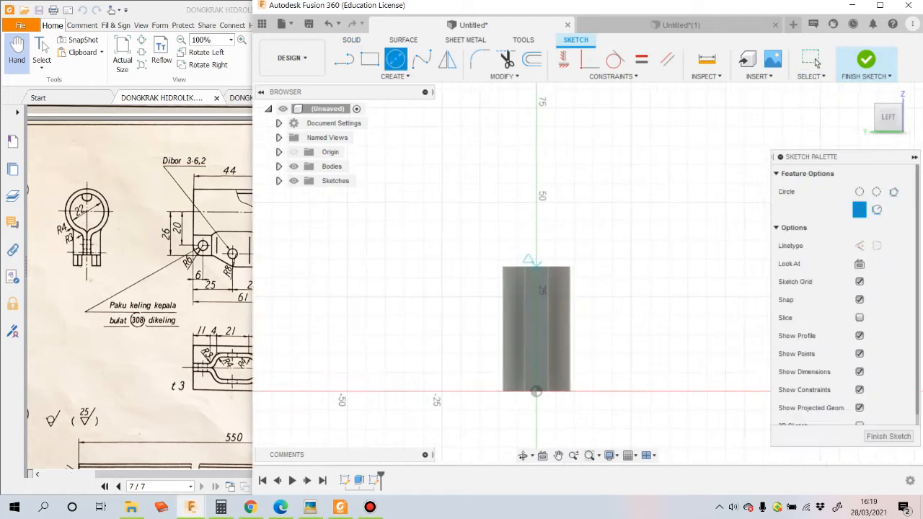
click(535, 267)
text(22)
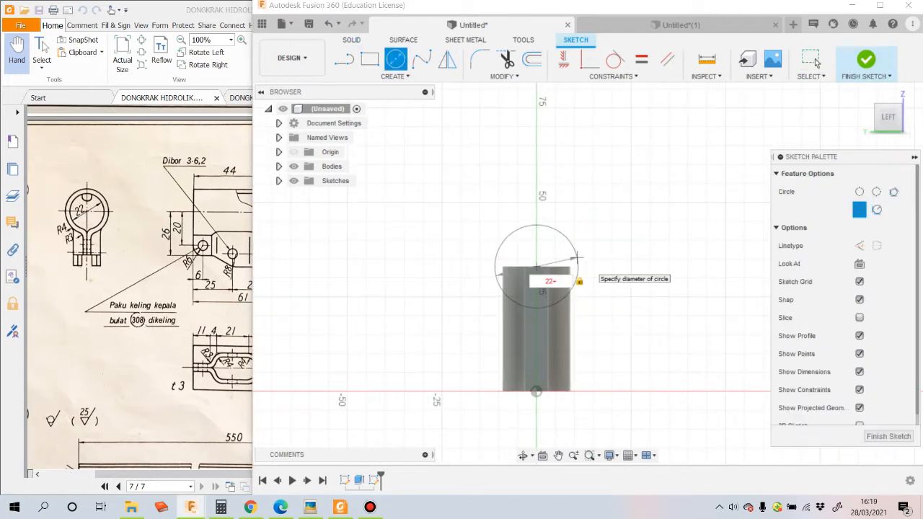
key(Return)
shift+middle_drag(578, 258, 628, 306)
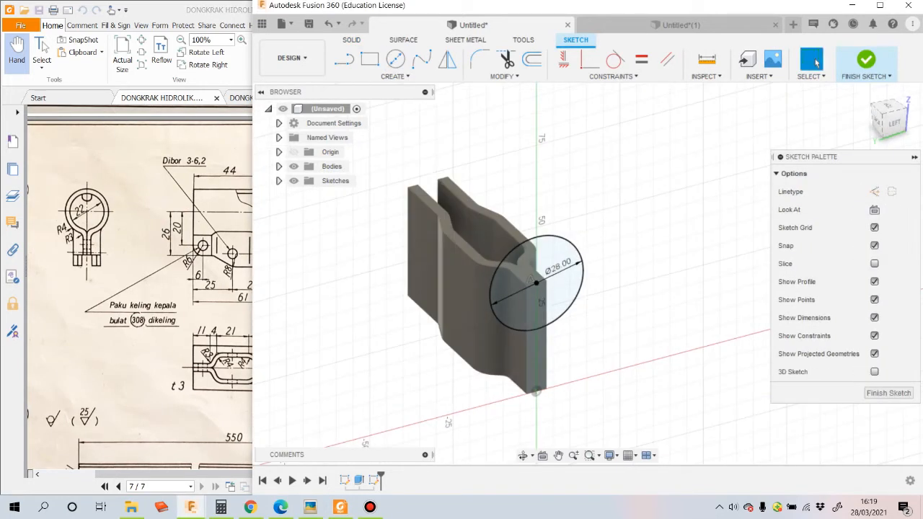
click(866, 59)
Step: Extrude both regions of the circle up to the end face at the clamp's open end, joining the cylinder to the body
key(e)
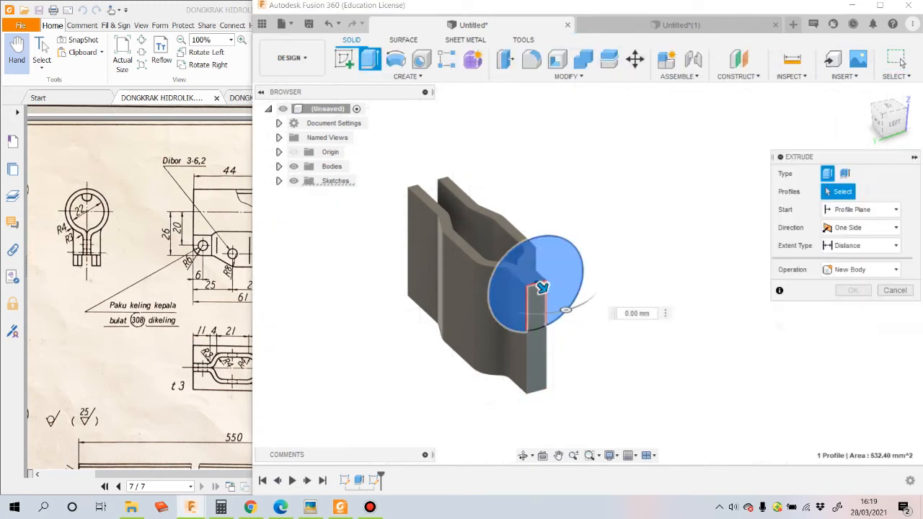
click(542, 312)
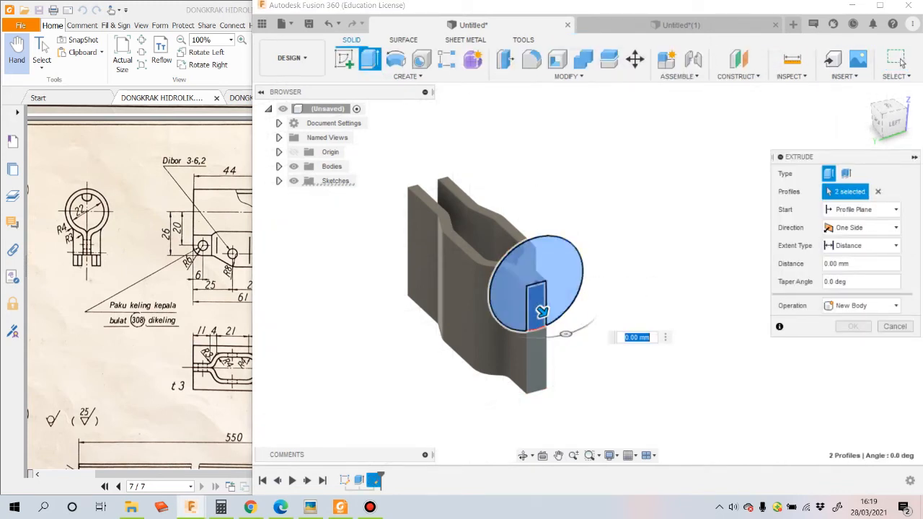
drag(542, 311, 485, 260)
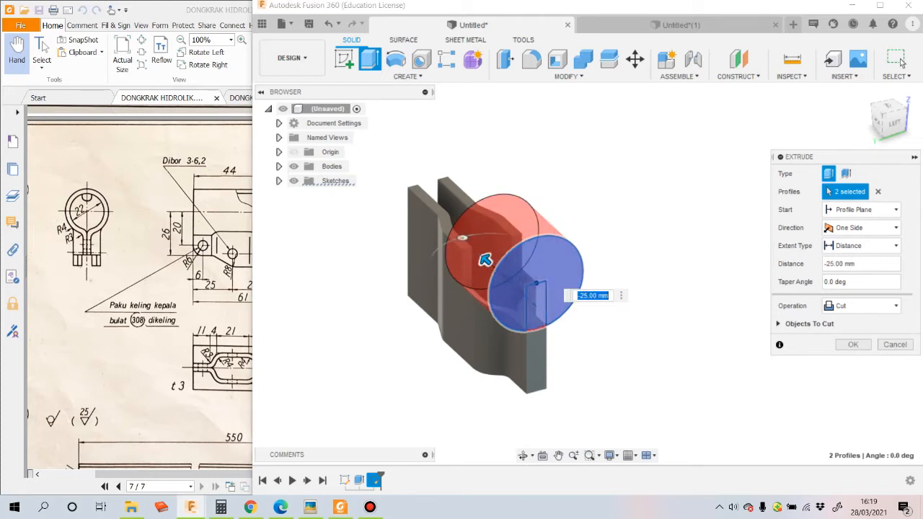
click(861, 305)
click(842, 323)
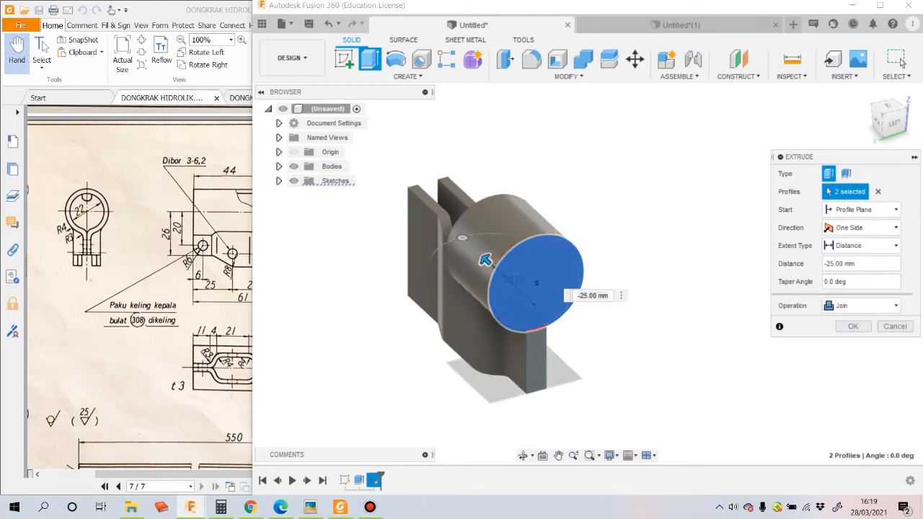
click(865, 245)
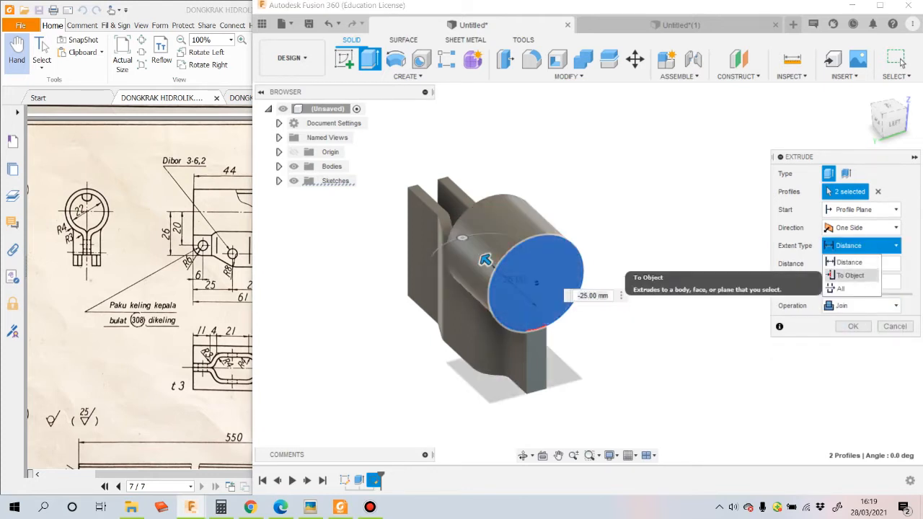
click(850, 274)
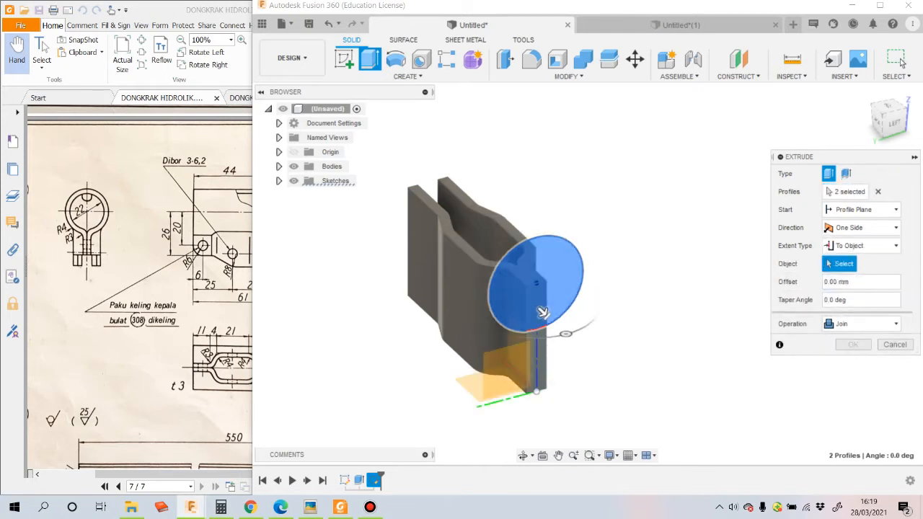
shift+middle_drag(542, 312, 664, 163)
click(665, 163)
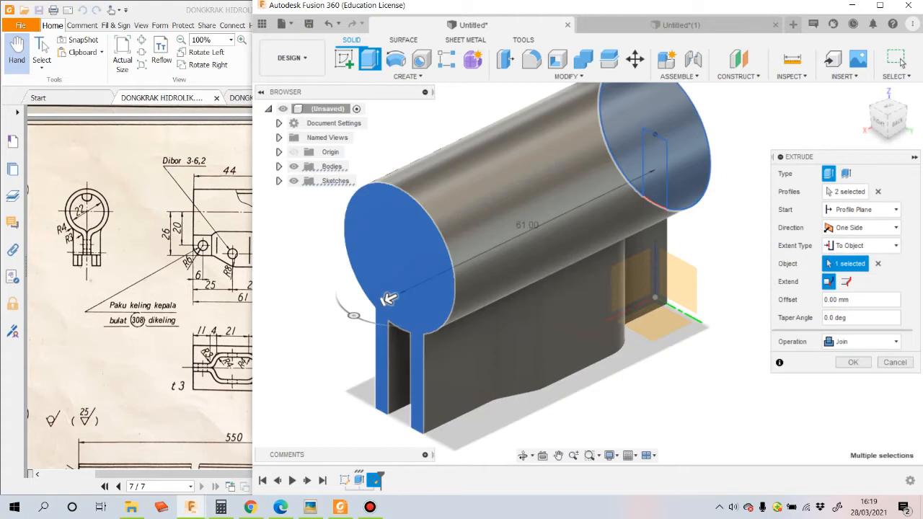
click(853, 362)
Step: Try to project two flat lower faces of the clamp's sheet into the side sketch
mouse_move(554, 339)
shift+middle_down()
mouse_move(607, 254)
mouse_move(577, 234)
mouse_move(646, 232)
mouse_move(626, 168)
mouse_move(521, 239)
mouse_move(444, 253)
mouse_move(425, 301)
mouse_move(434, 296)
shift+middle_up()
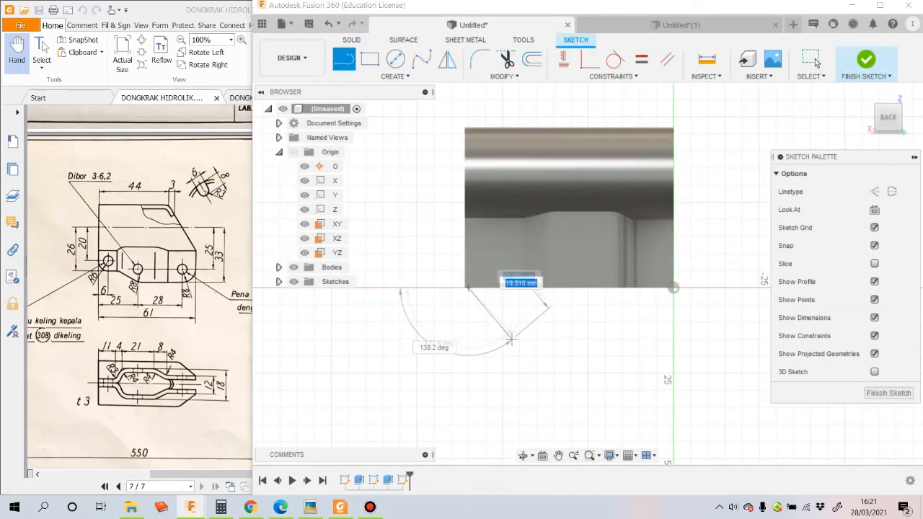
key(Escape)
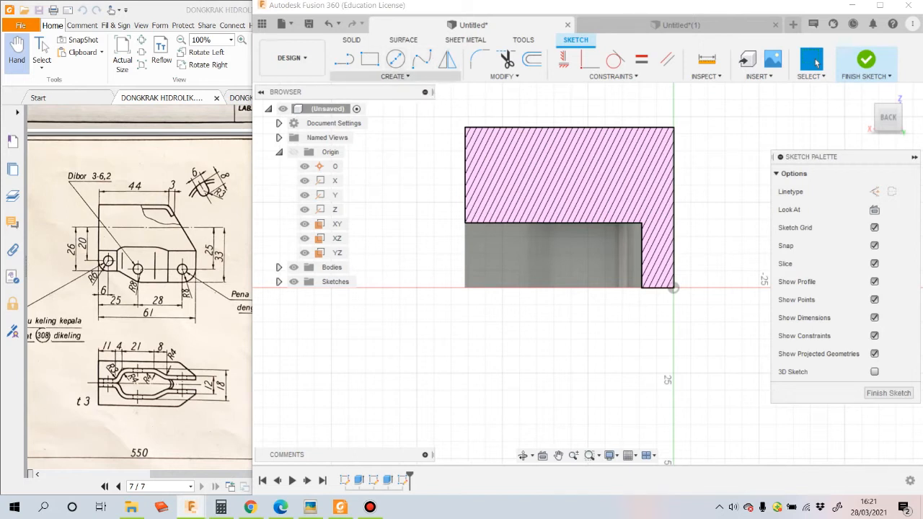
click(395, 75)
mouse_move(389, 290)
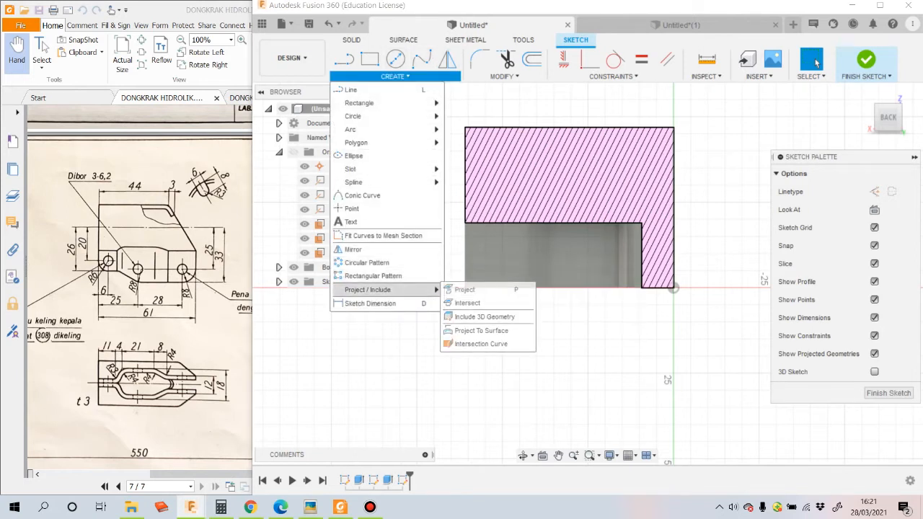
click(467, 289)
click(497, 263)
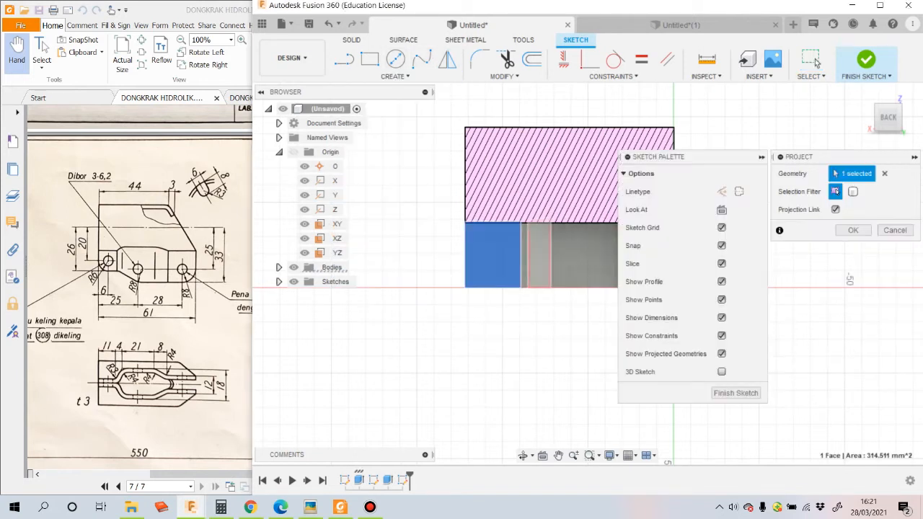
click(535, 280)
scroll(535, 279, up, 3)
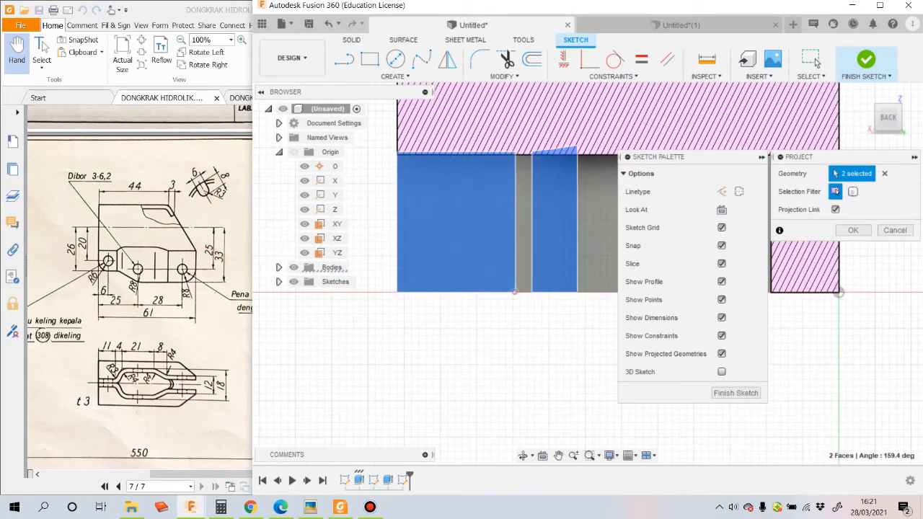
key(Return)
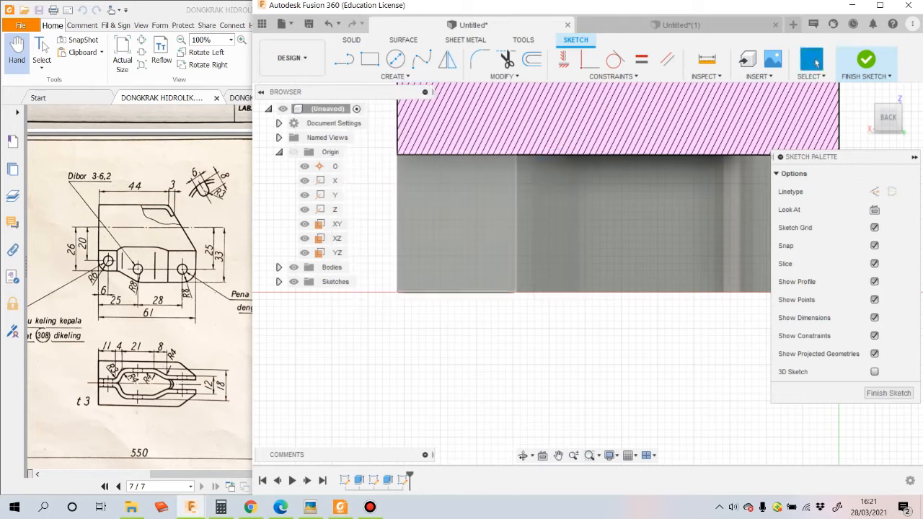
Step: Project the chain of bottom edges along the bent sheet, from the open end to the closed end, into the side sketch
click(395, 76)
mouse_move(382, 290)
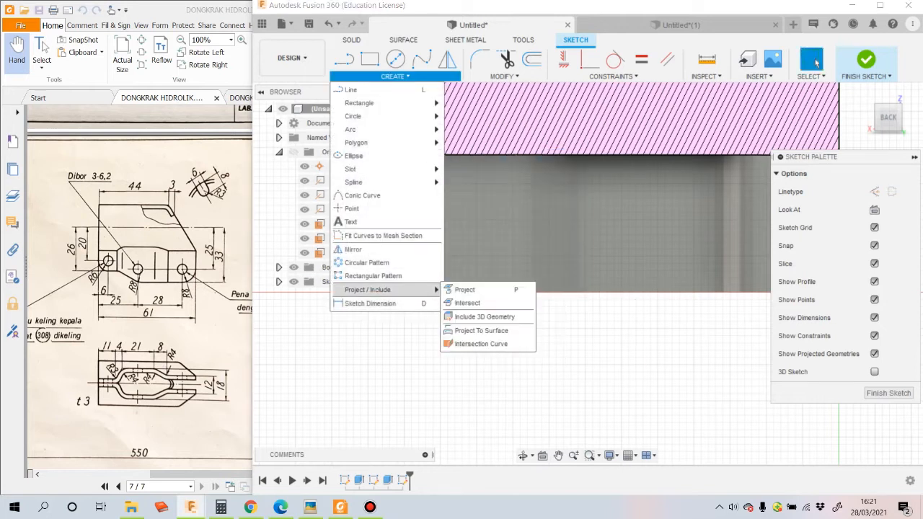
click(469, 290)
click(469, 292)
scroll(461, 290, down, 2)
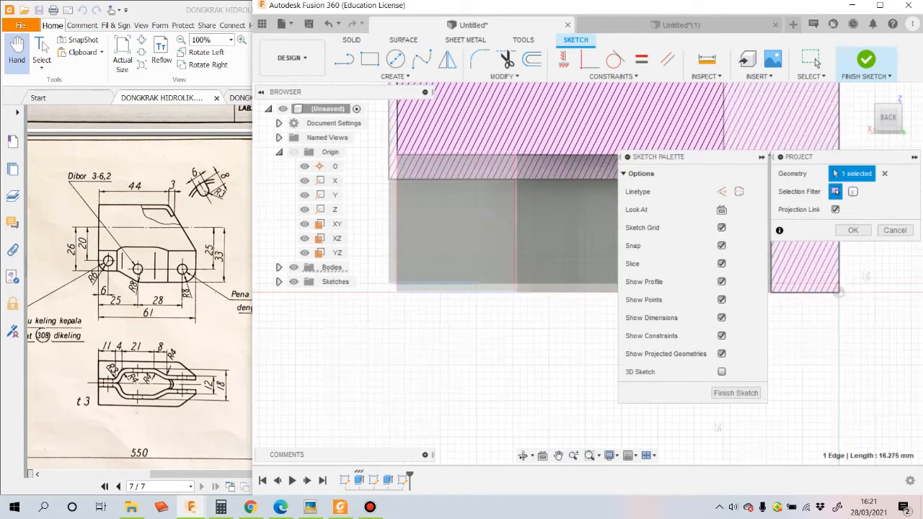
click(484, 279)
scroll(483, 279, up, 3)
scroll(485, 284, up, 2)
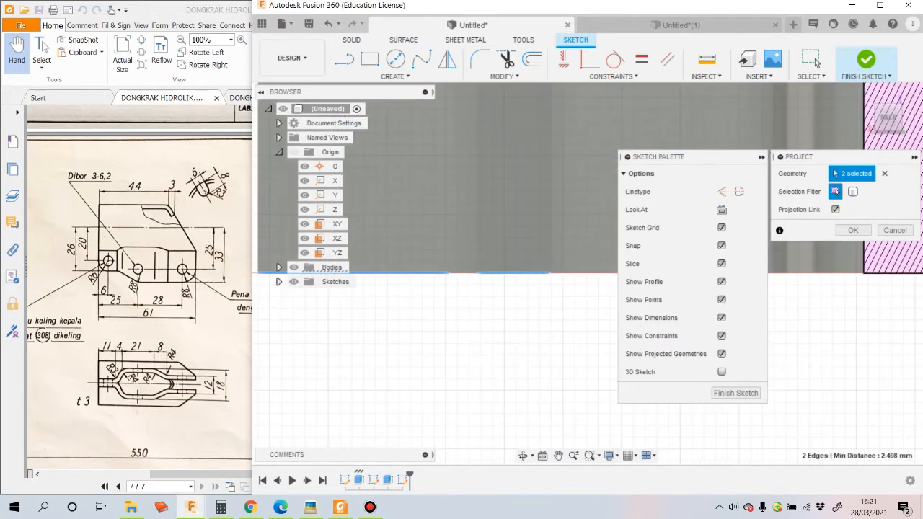
click(463, 273)
scroll(444, 280, down, 3)
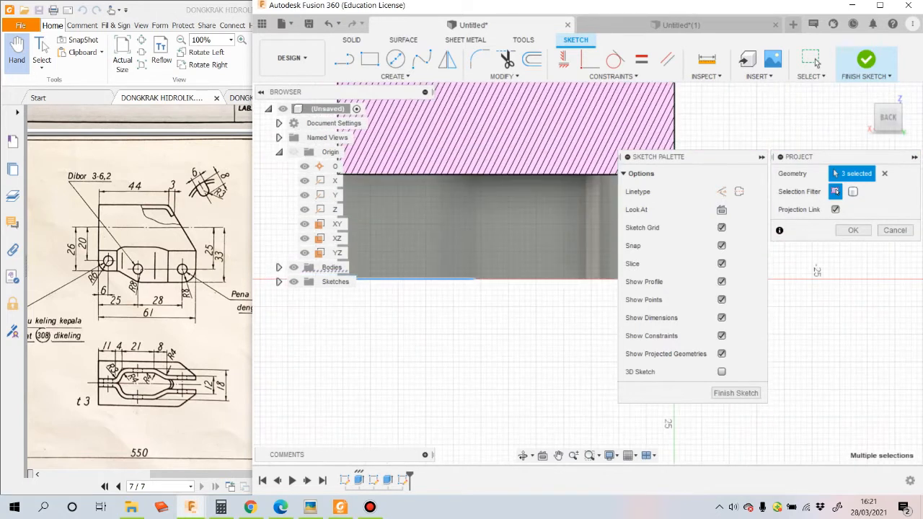
click(519, 278)
scroll(519, 278, up, 3)
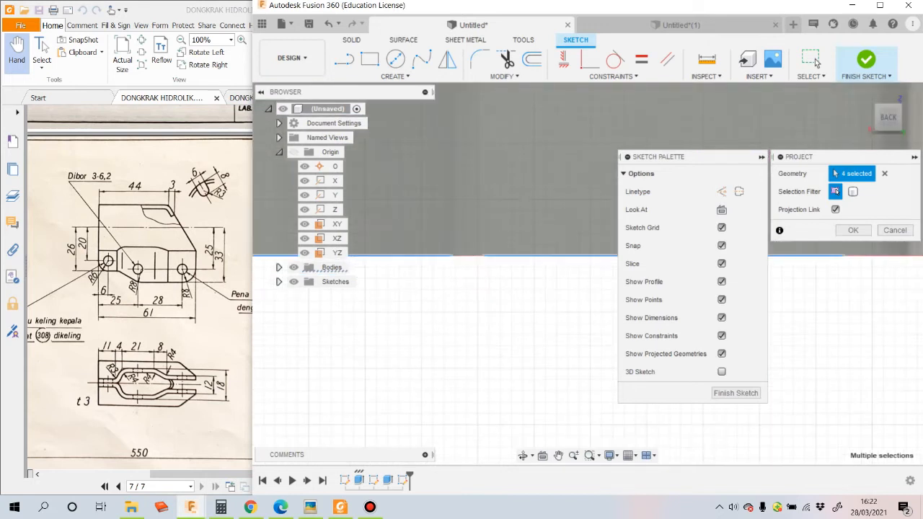
click(508, 269)
scroll(508, 274, down, 3)
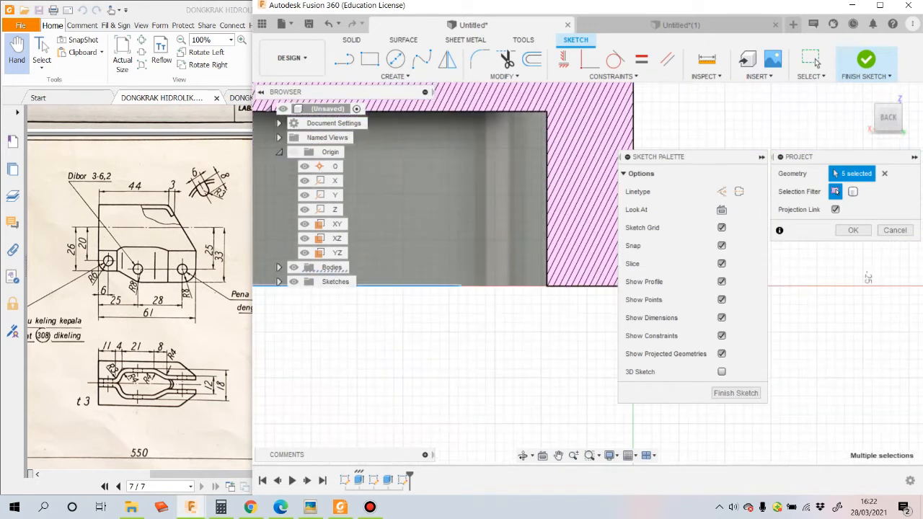
click(524, 285)
scroll(481, 286, up, 1)
click(479, 285)
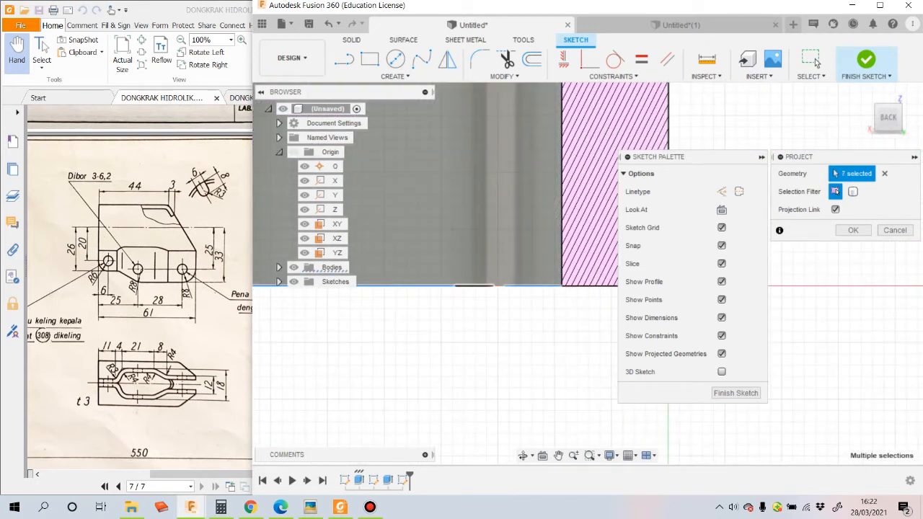
scroll(500, 286, up, 2)
scroll(503, 288, up, 2)
scroll(457, 281, down, 2)
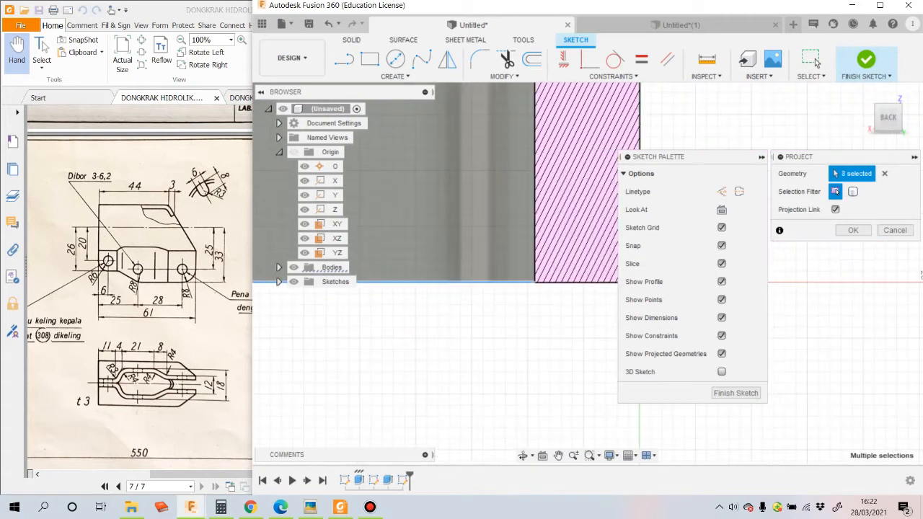
click(564, 282)
scroll(530, 282, down, 4)
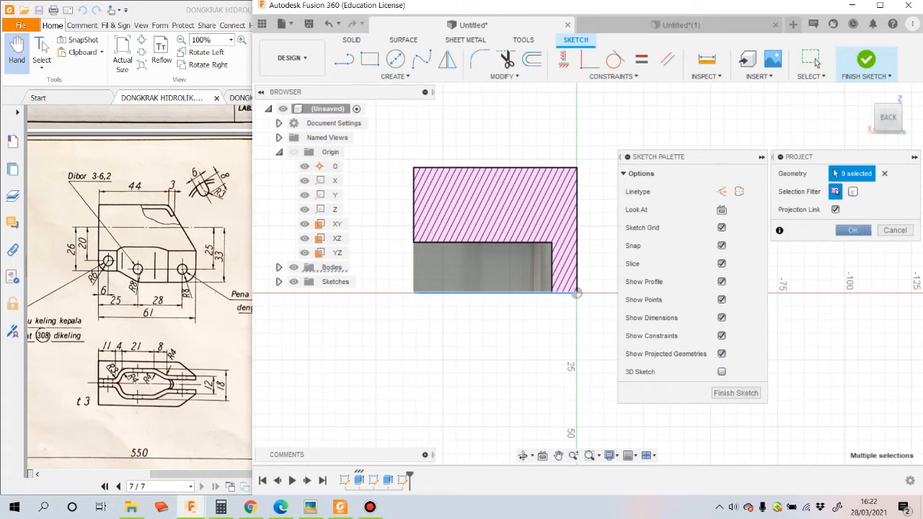
click(852, 230)
Step: Draw a horizontal line along the base from the open end's bottom corner and dimension it as 61 - 25 mm
scroll(460, 319, up, 2)
key(l)
click(395, 282)
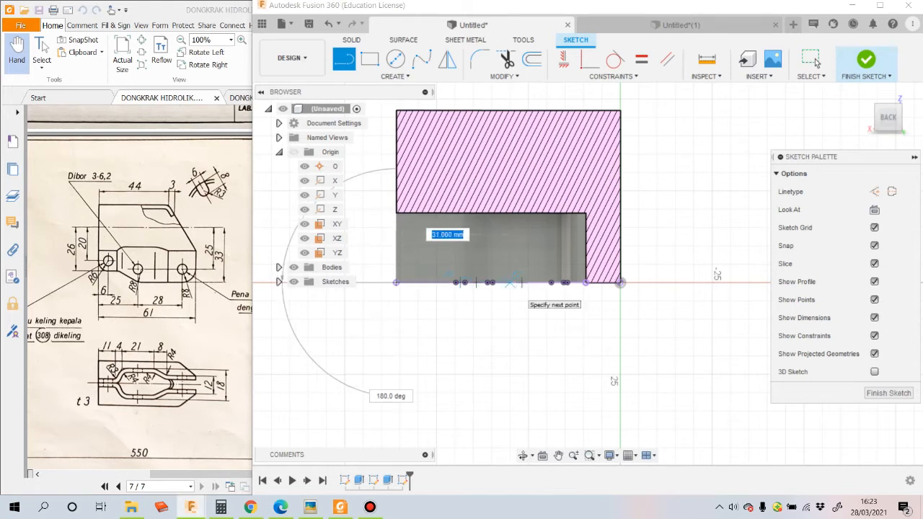
click(817, 63)
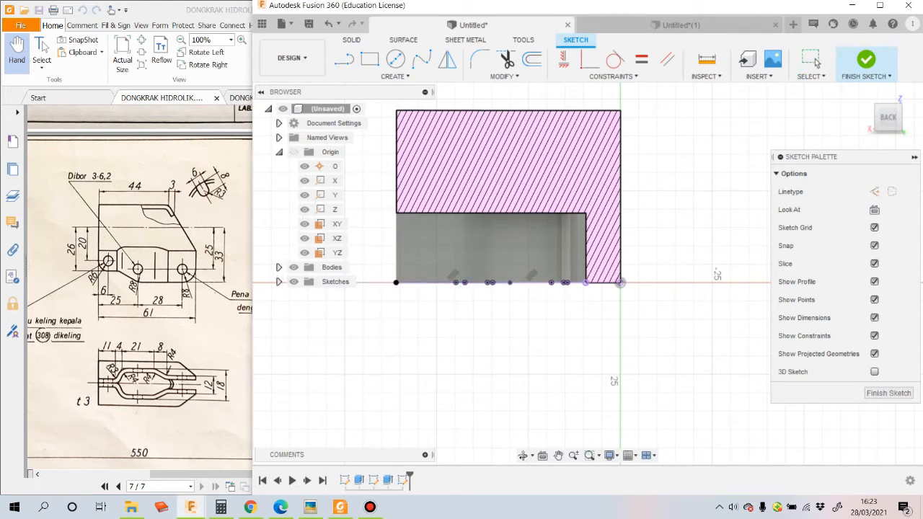
click(447, 283)
click(445, 312)
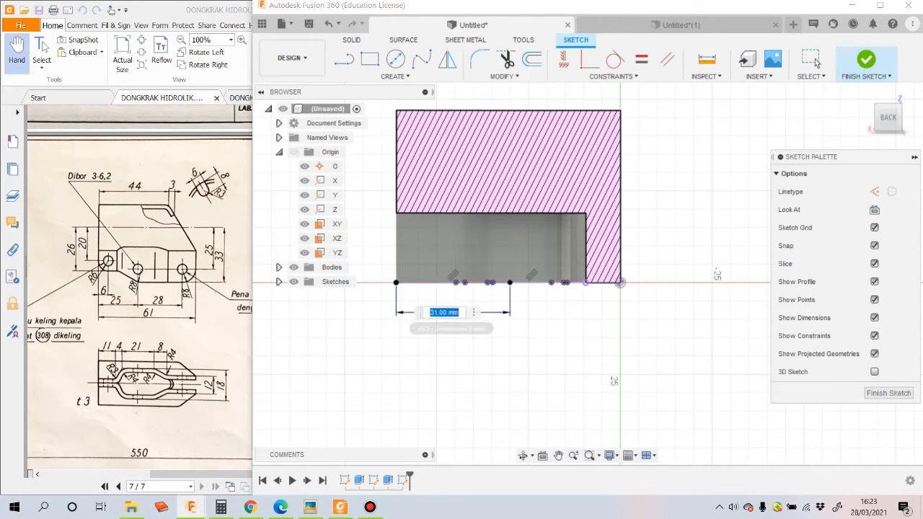
text(61-25-28)
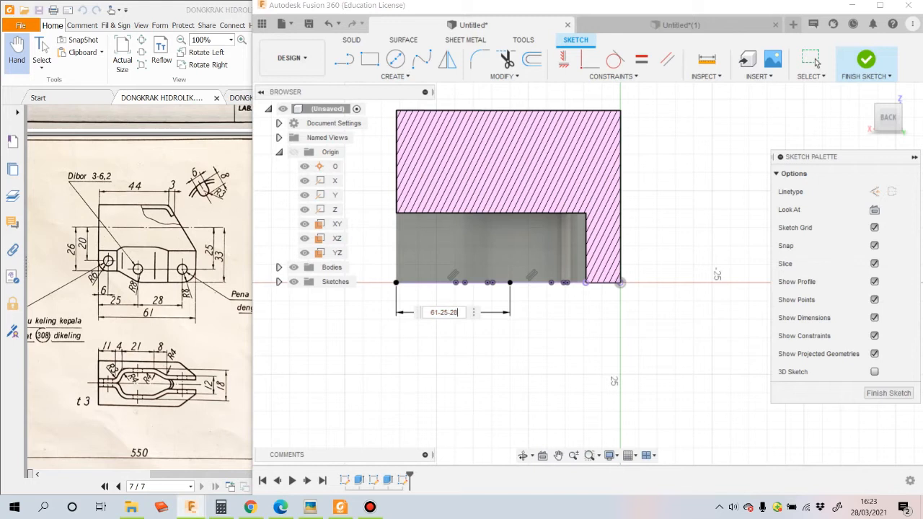
key(Return)
key(BackSpace)
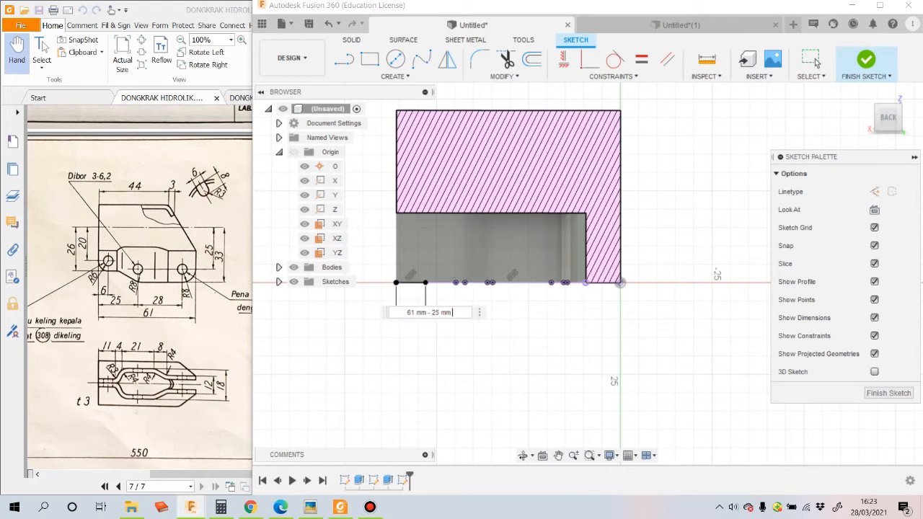
key(Return)
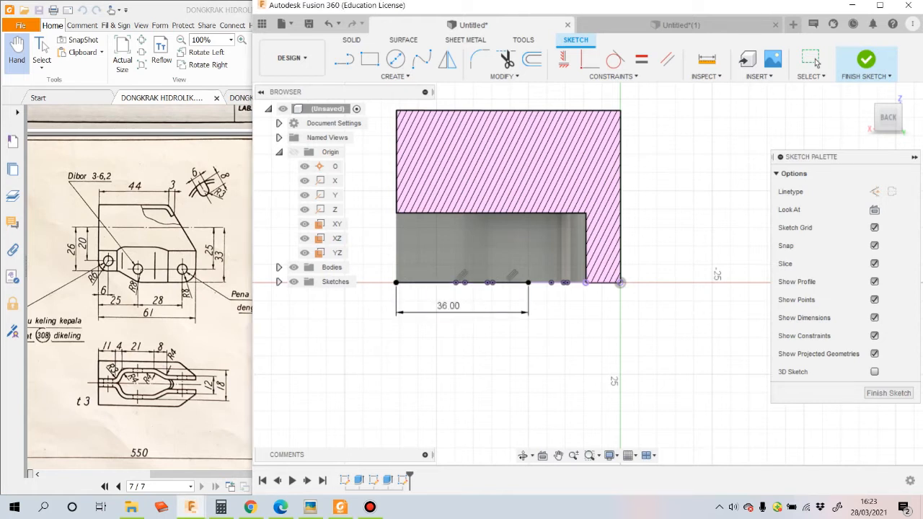
Step: Draw a slanted line about 19 mm long up from the base line's inner end, continued horizontally to the closed end's vertical edge
key(l)
click(528, 283)
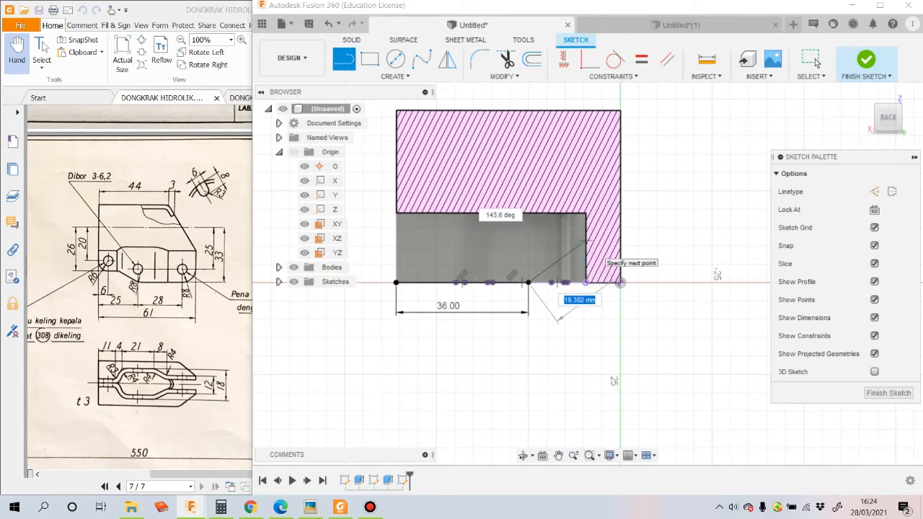
click(585, 240)
click(620, 240)
click(816, 62)
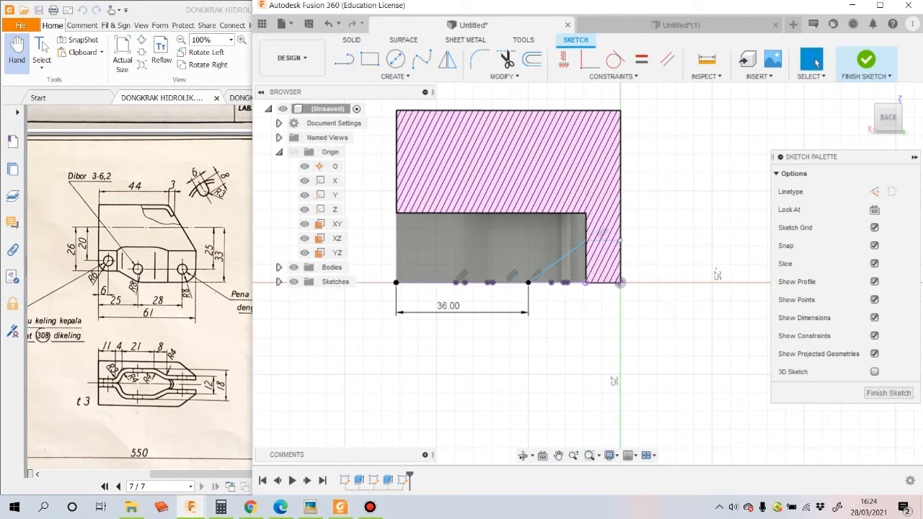
Step: Add a driven dimension along the base between the slanted line's lower end and the closed end
key(d)
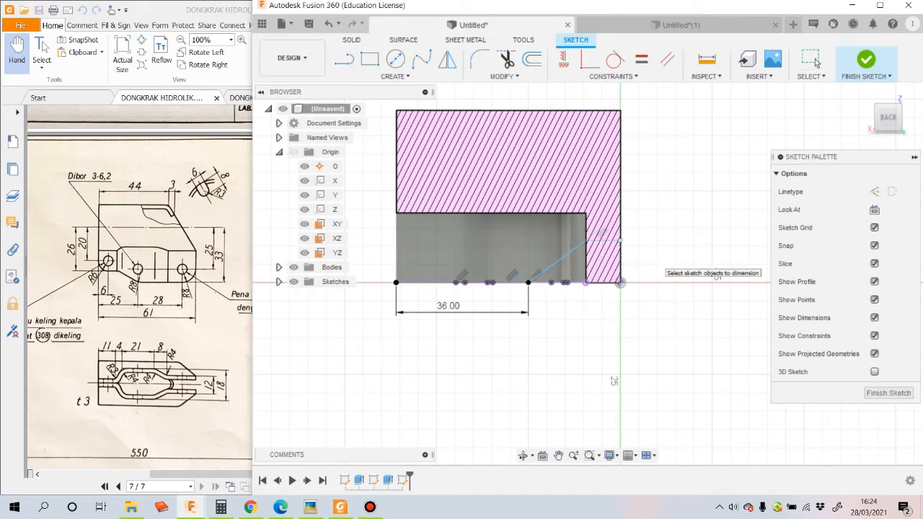
click(528, 282)
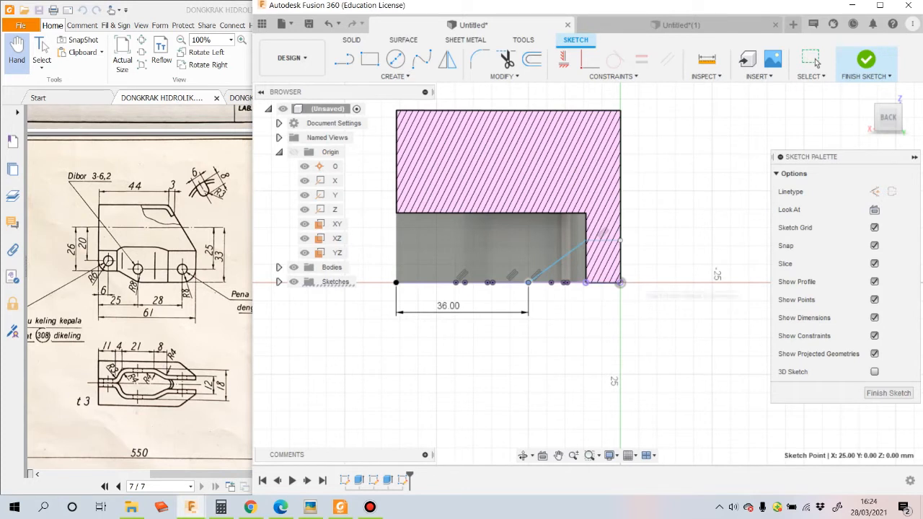
click(621, 283)
click(573, 316)
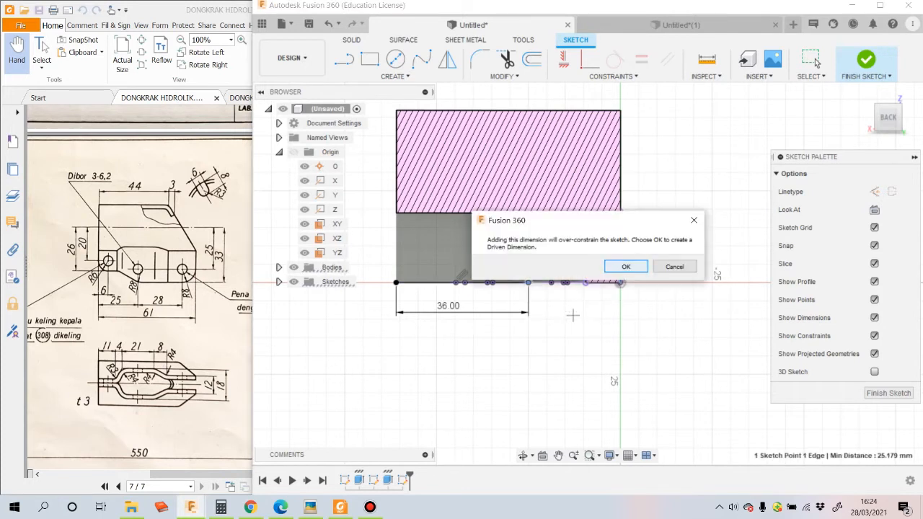
click(625, 265)
Step: Project the cylindrical socket's outer face into the sketch and add a driven dimension from its top edge to the axis point
click(395, 76)
mouse_move(368, 290)
click(465, 289)
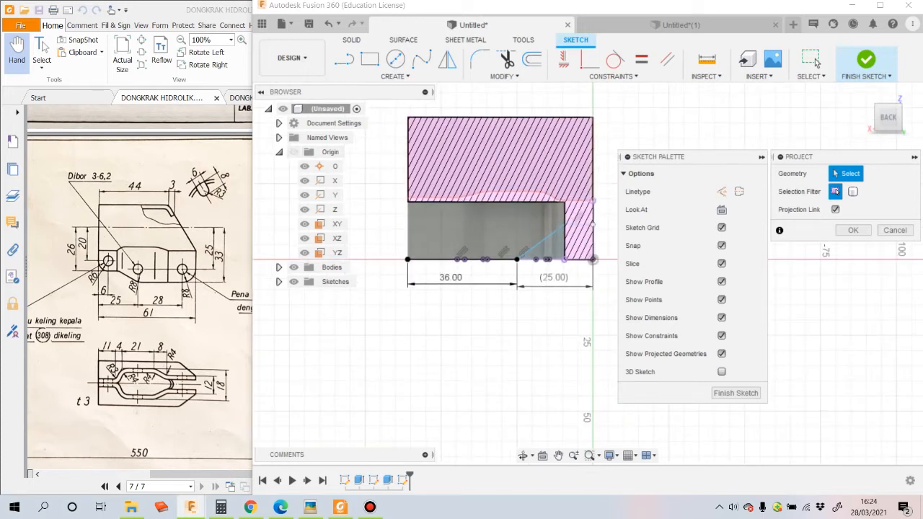
click(585, 160)
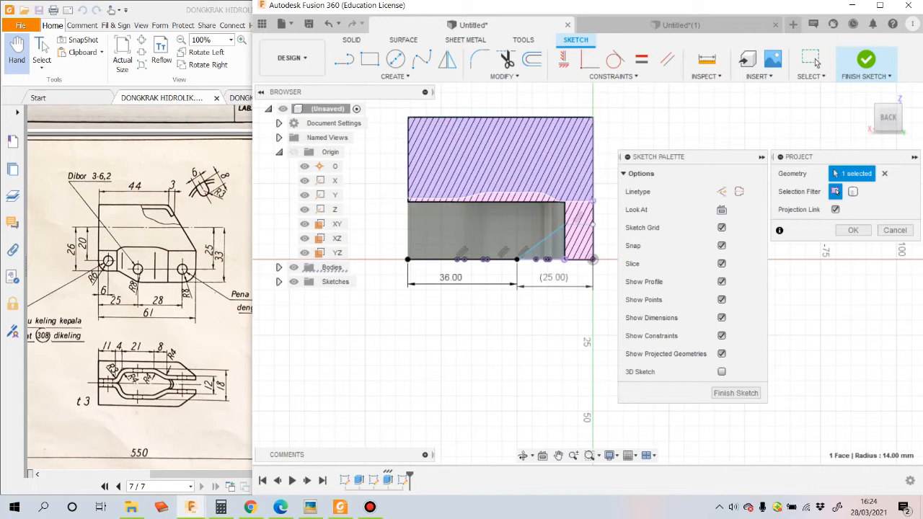
key(Return)
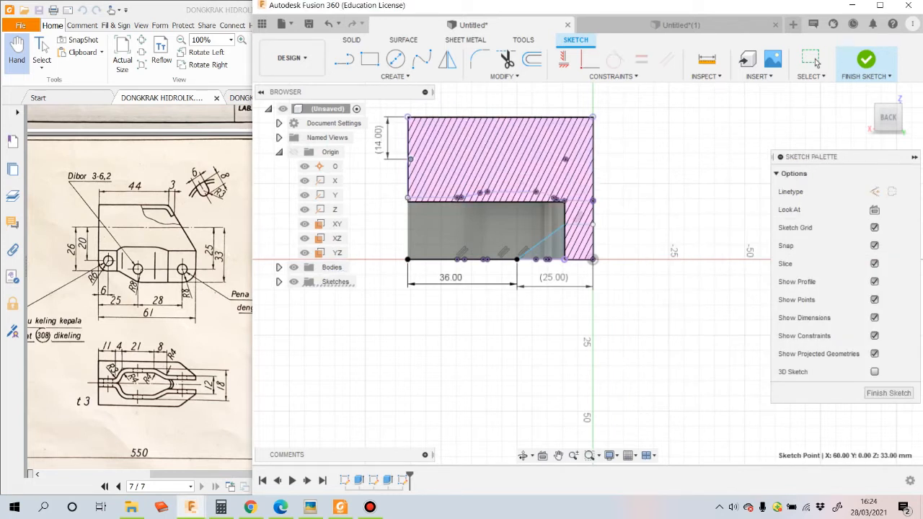
click(407, 197)
key(Escape)
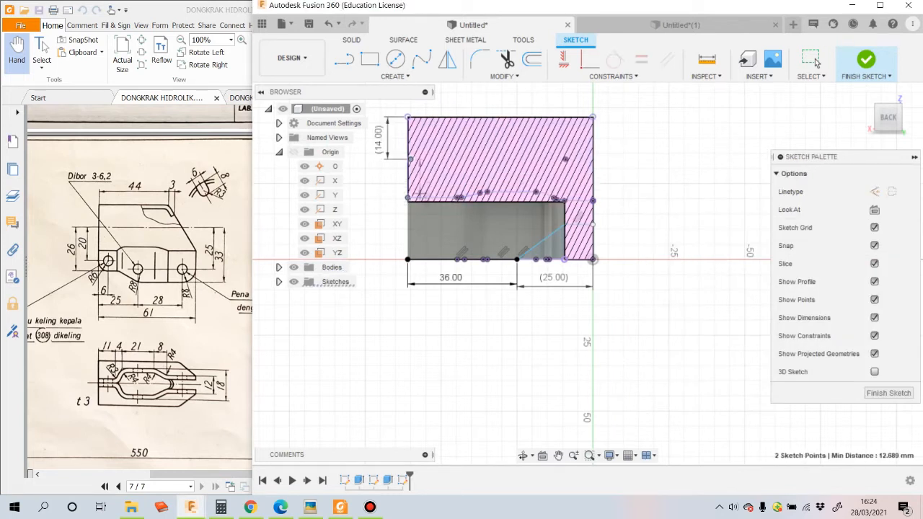
Step: Dimension the vertical distance from the cylinder's axis to the short horizontal line at the closed end as 26 mm
key(l)
click(817, 63)
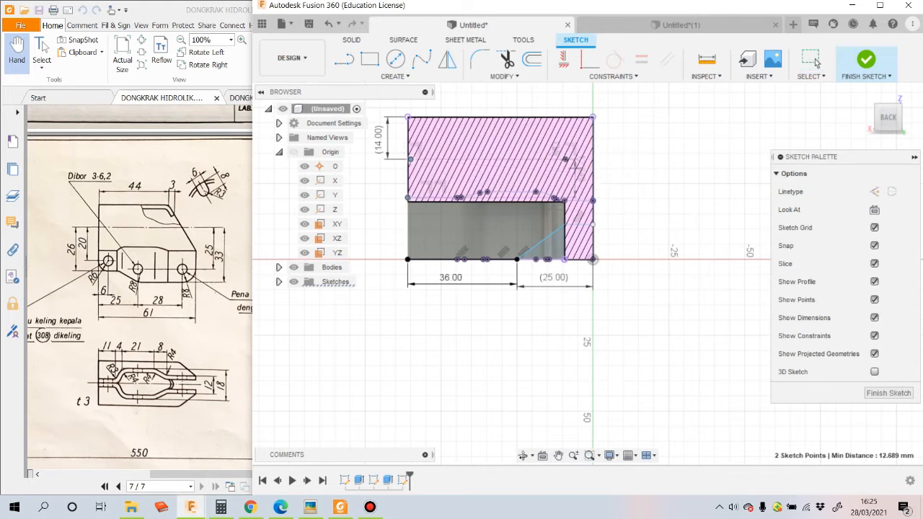
click(577, 225)
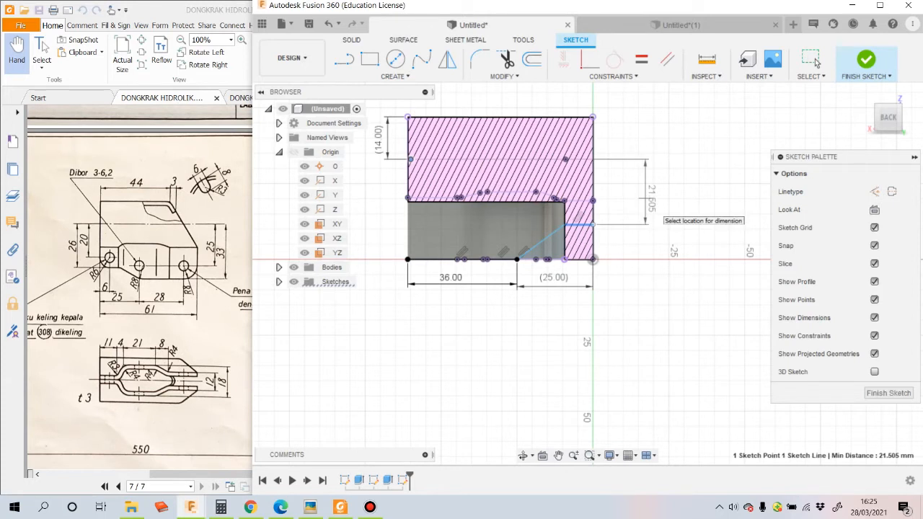
click(647, 210)
text(28)
key(Return)
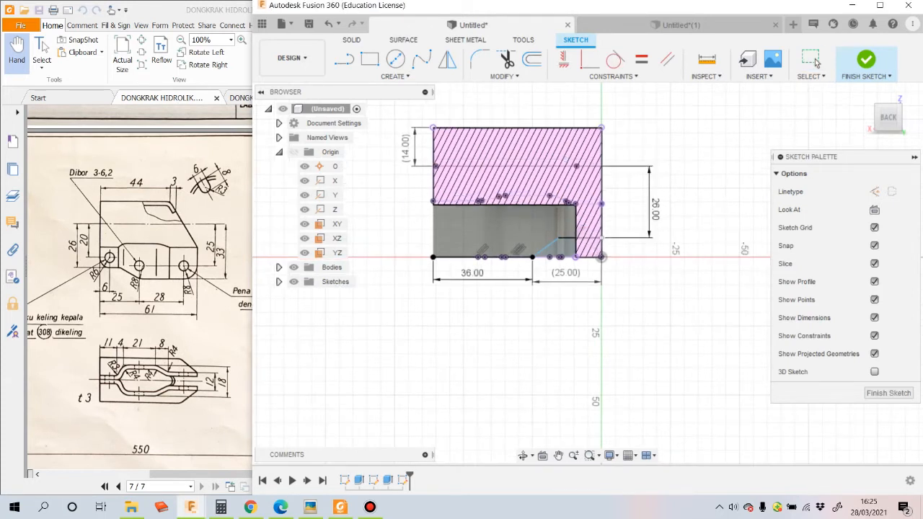
key(l)
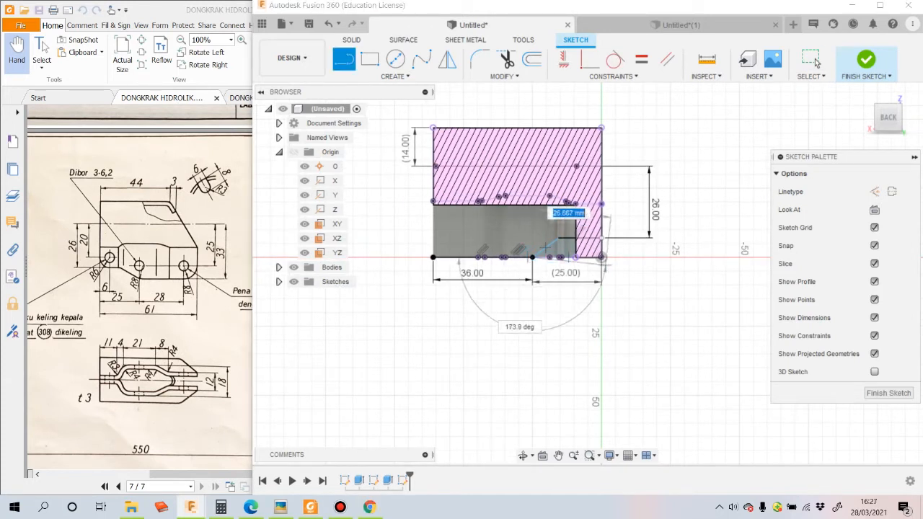
key(Escape)
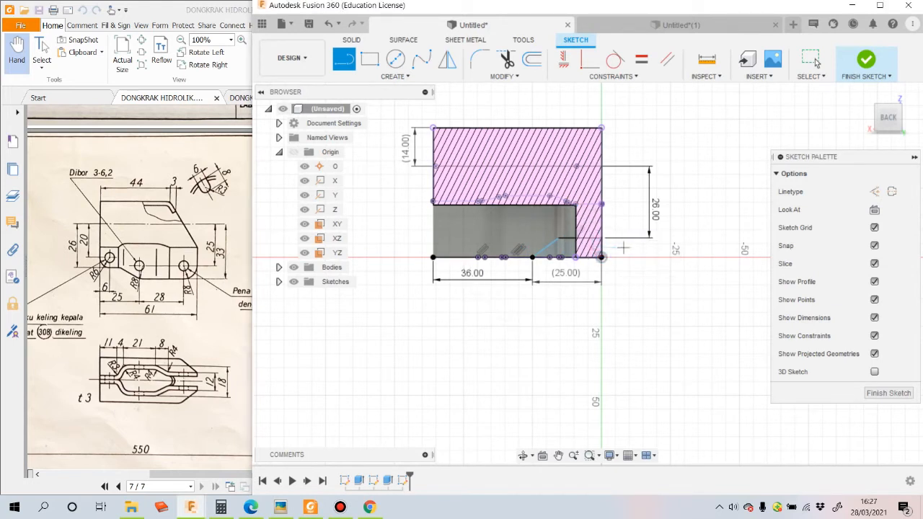
Step: Add a driven vertical dimension between the short horizontal line at the closed end and the base line
key(Escape)
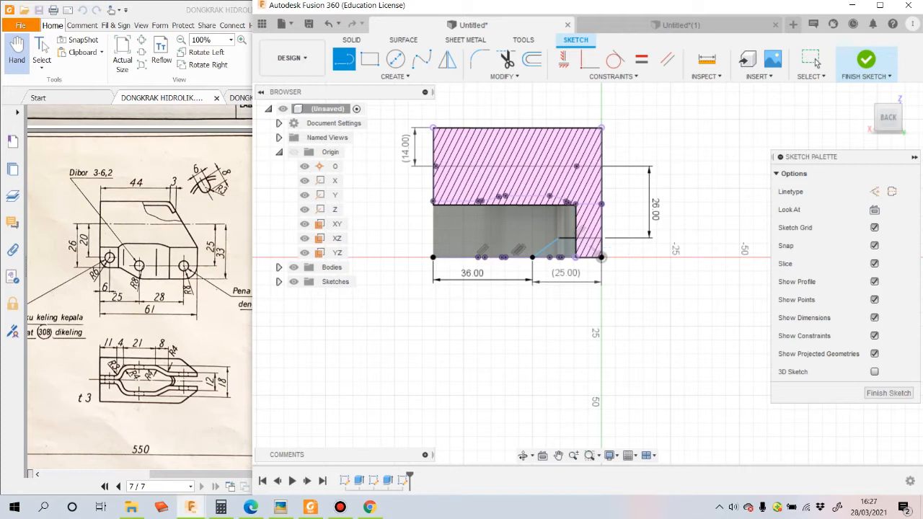
click(591, 238)
click(588, 257)
click(651, 253)
click(626, 266)
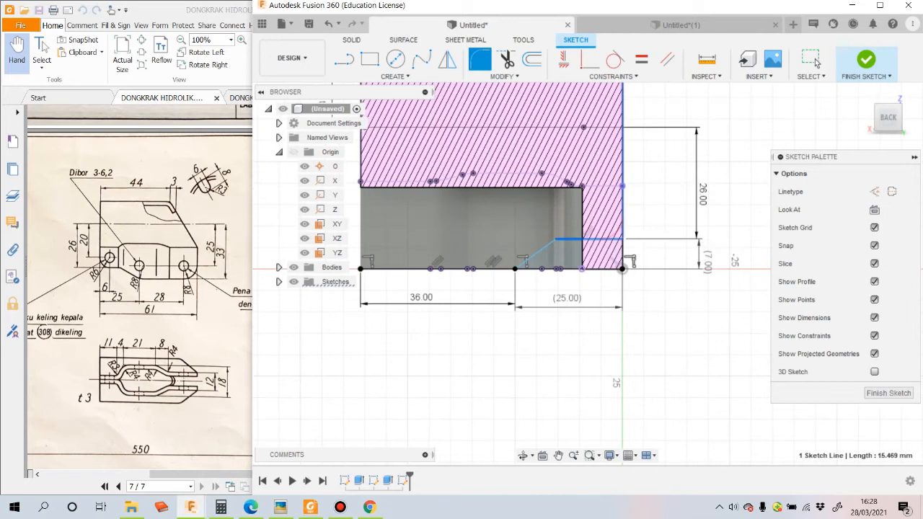
Step: Fillet the short horizontal line's corner with the closed end's edge at 6 mm, and the base-to-slanted-line corner at 8 mm
click(622, 220)
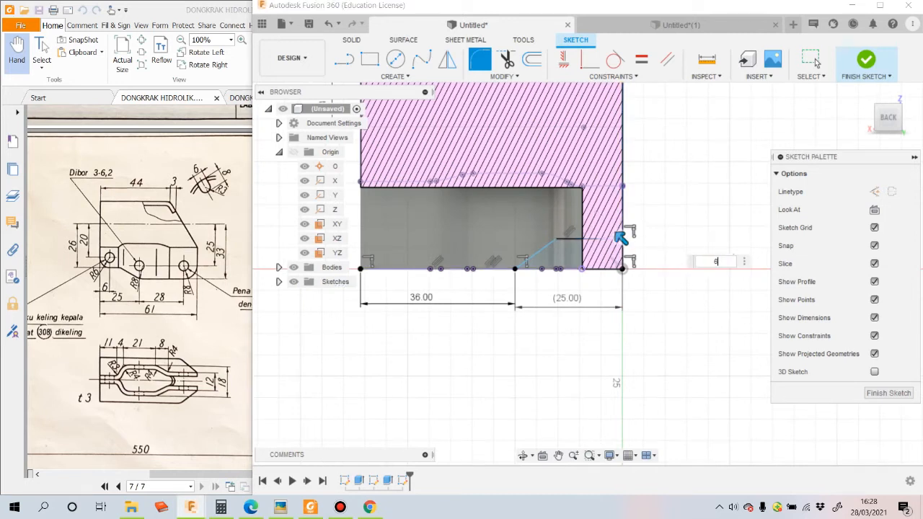
key(Return)
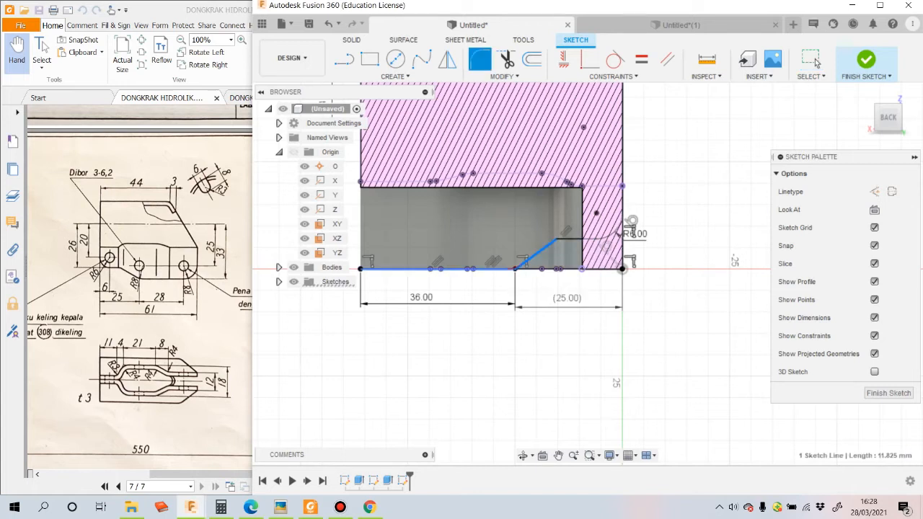
text(o)
text(8)
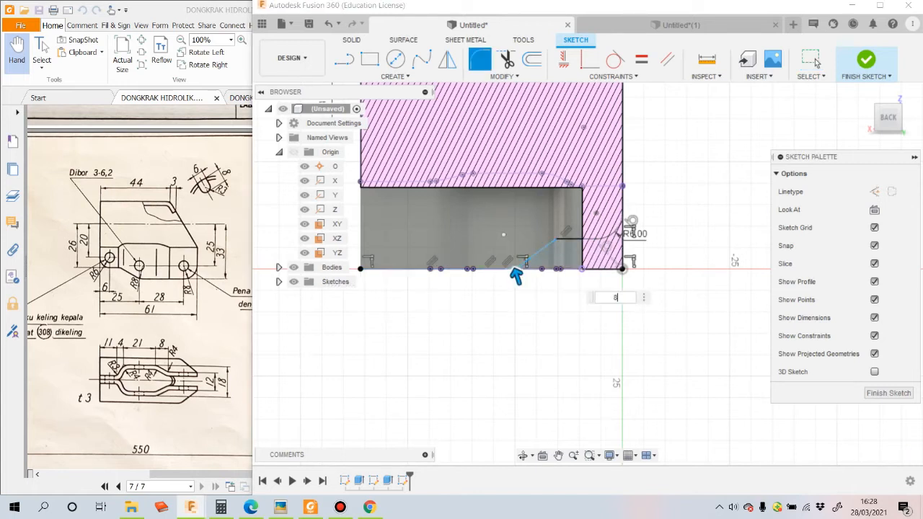
key(Return)
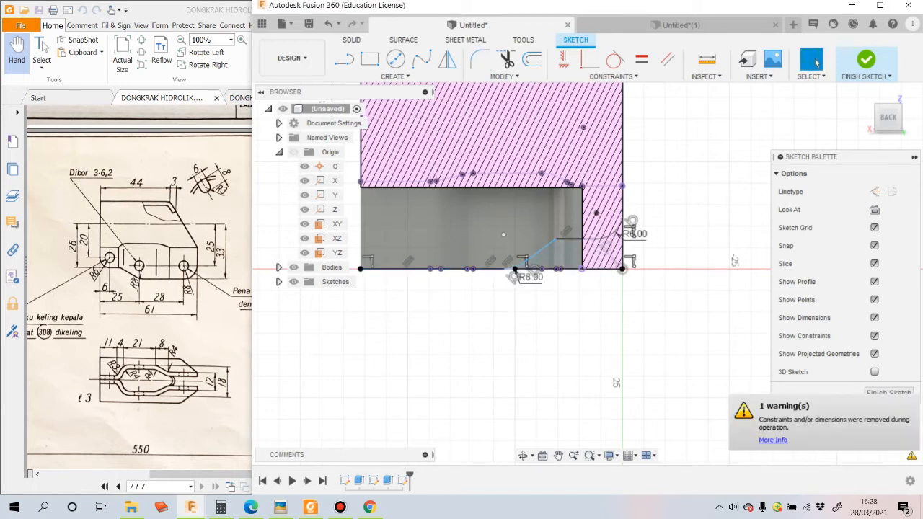
scroll(490, 280, up, 3)
scroll(533, 281, down, 4)
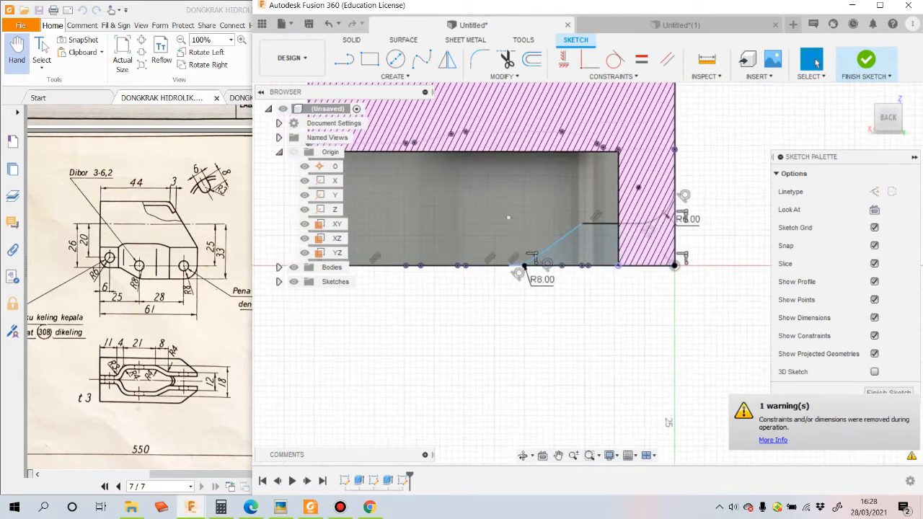
Step: Turn off the sketch slice display and round the lower corner at the open end with an 8 mm sketch fillet
click(875, 263)
shift+middle_drag(562, 288, 532, 278)
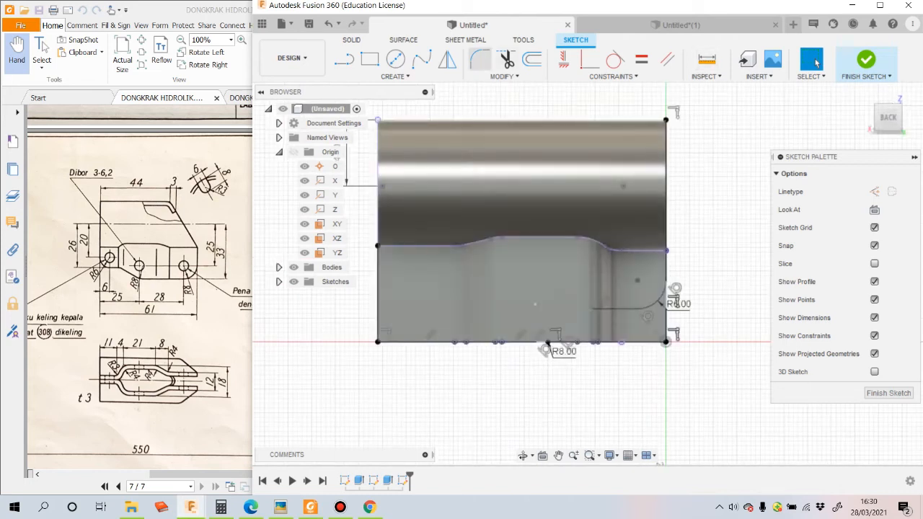
click(479, 59)
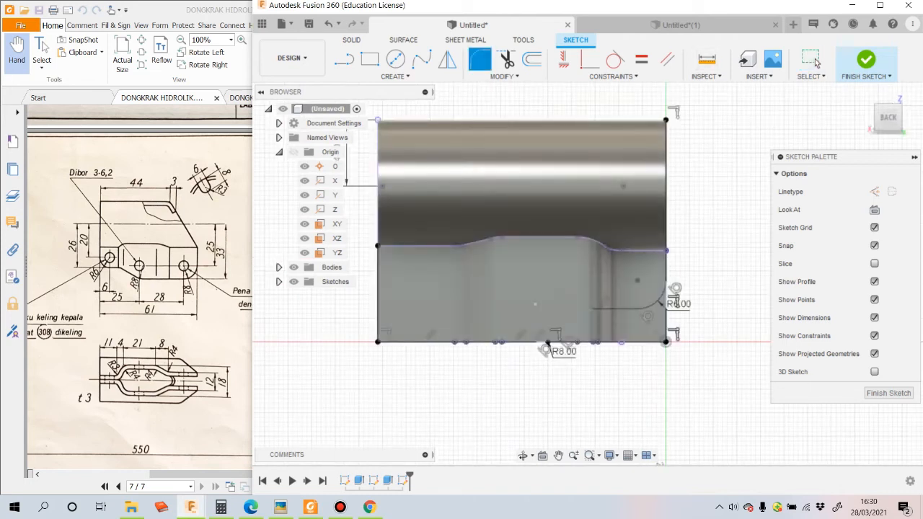
click(378, 310)
click(461, 342)
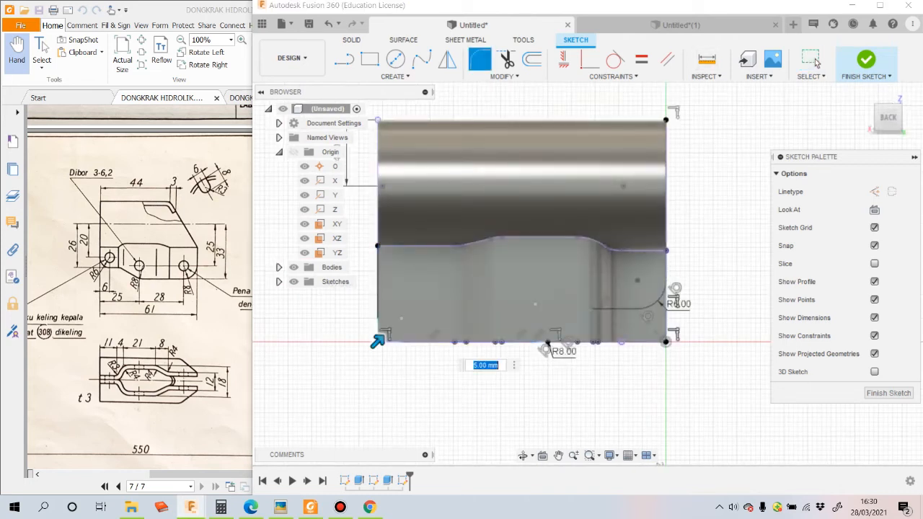
text(8)
click(816, 63)
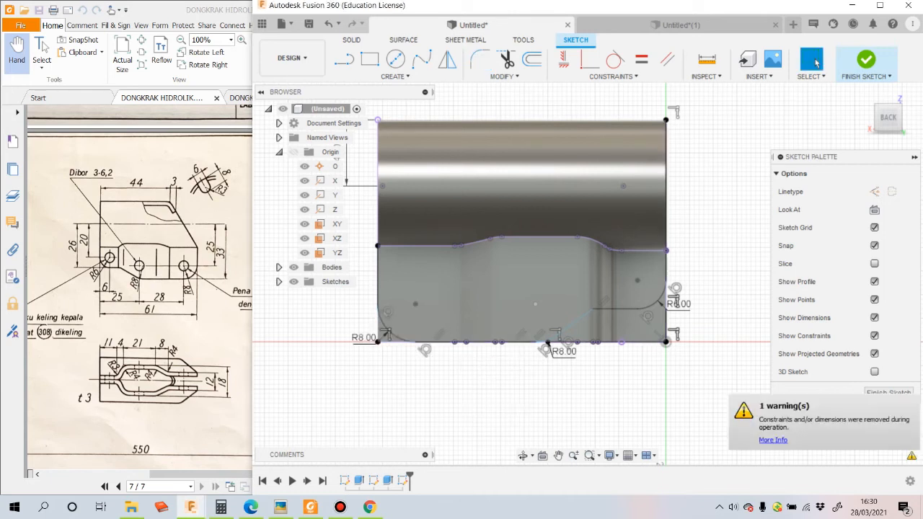
Step: Dimension the horizontal distance from the slanted line's upper end to the closed end's vertical edge as 11 mm
scroll(471, 281, down, 1)
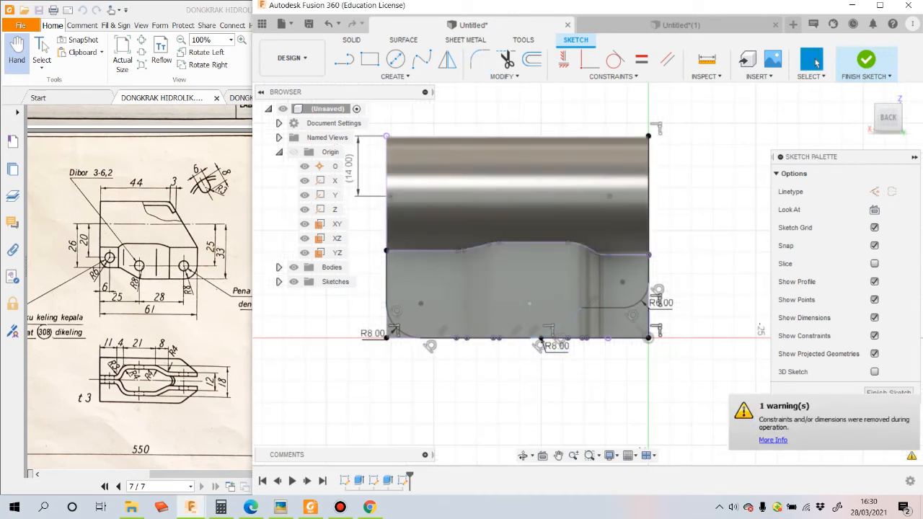
scroll(694, 327, up, 3)
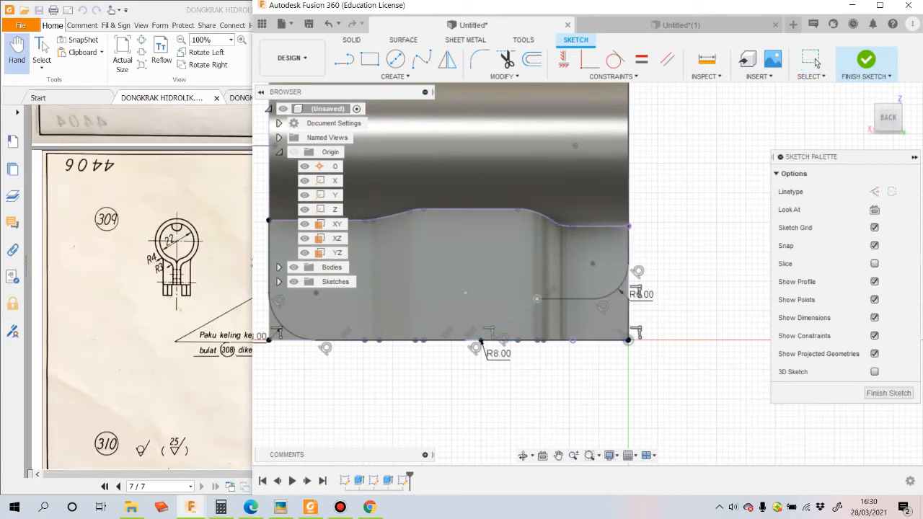
click(537, 299)
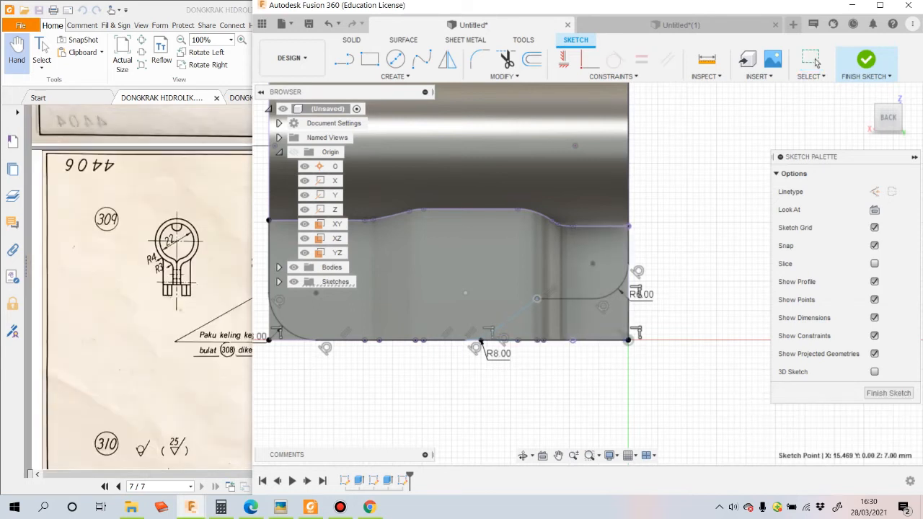
click(628, 256)
click(602, 402)
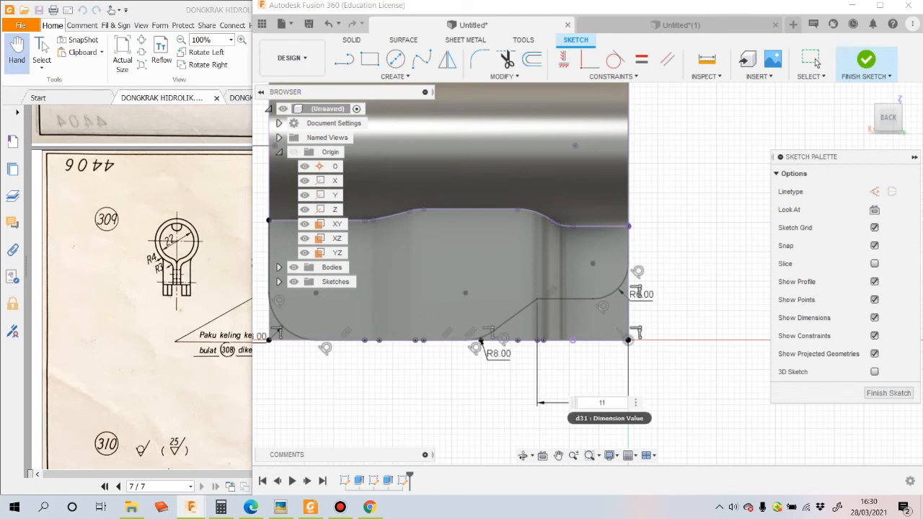
key(Return)
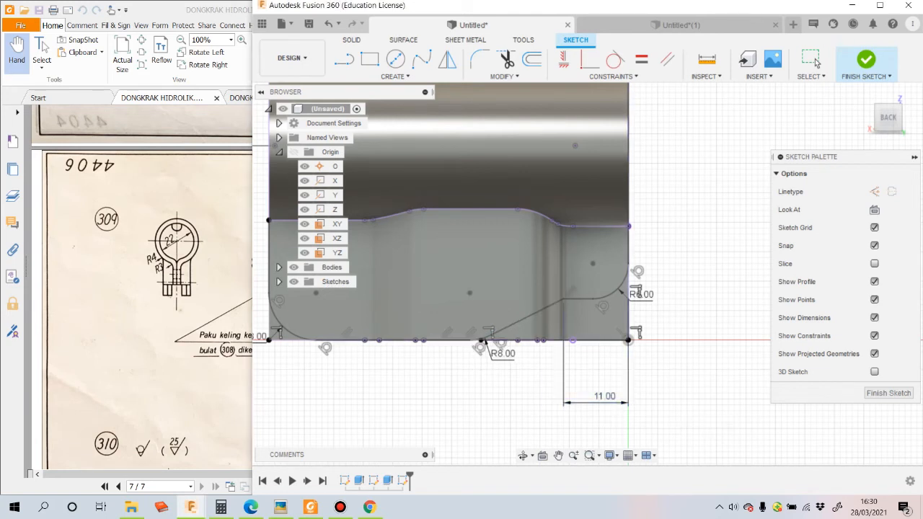
scroll(677, 317, down, 2)
shift+middle_drag(676, 352, 676, 360)
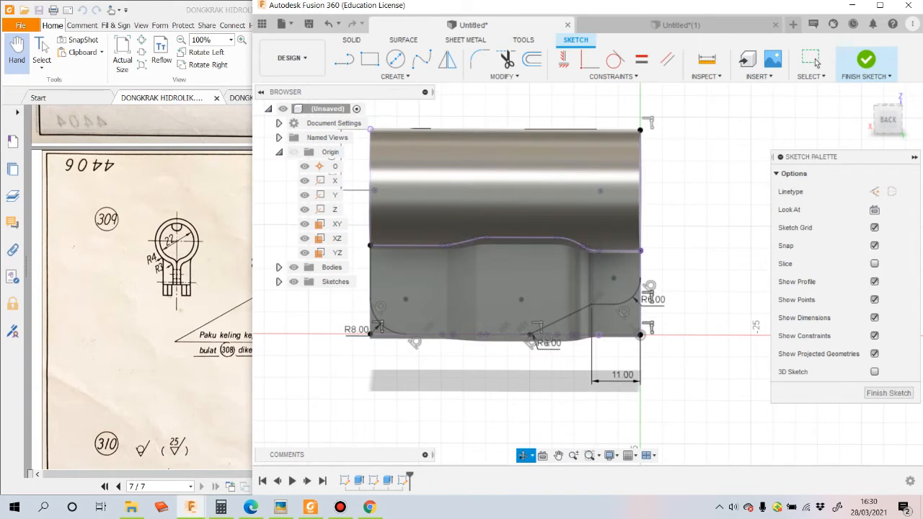
scroll(666, 343, up, 2)
scroll(696, 347, down, 2)
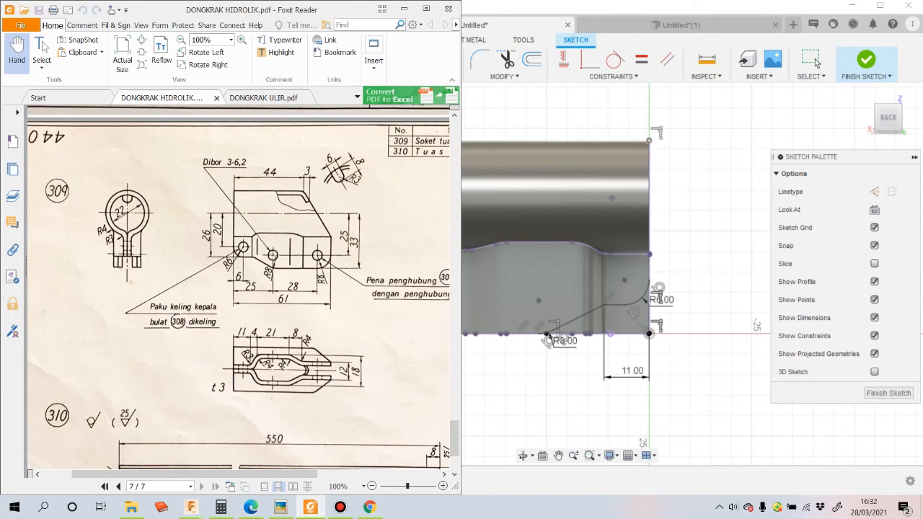
Step: Draw three 6 mm diameter circles on the plate: two at the centres of the end fillets and one near the middle
click(816, 62)
key(c)
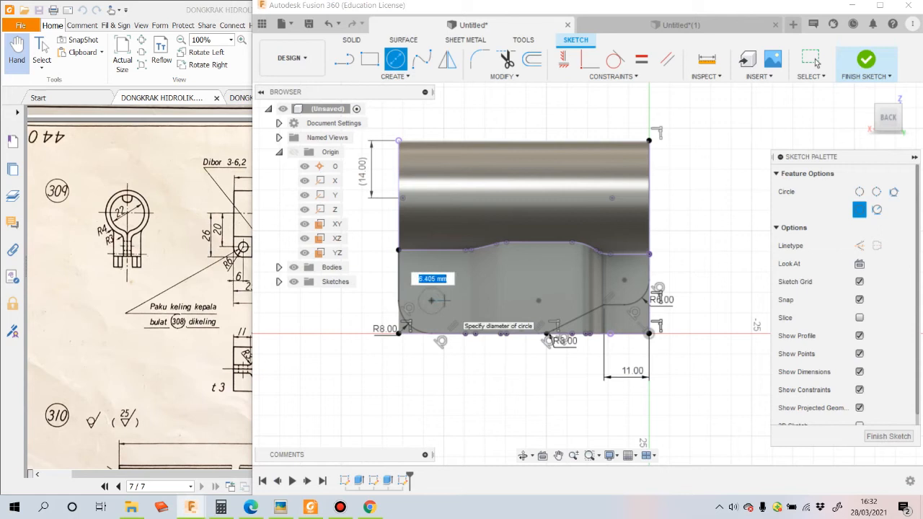
click(431, 300)
key(Return)
click(816, 62)
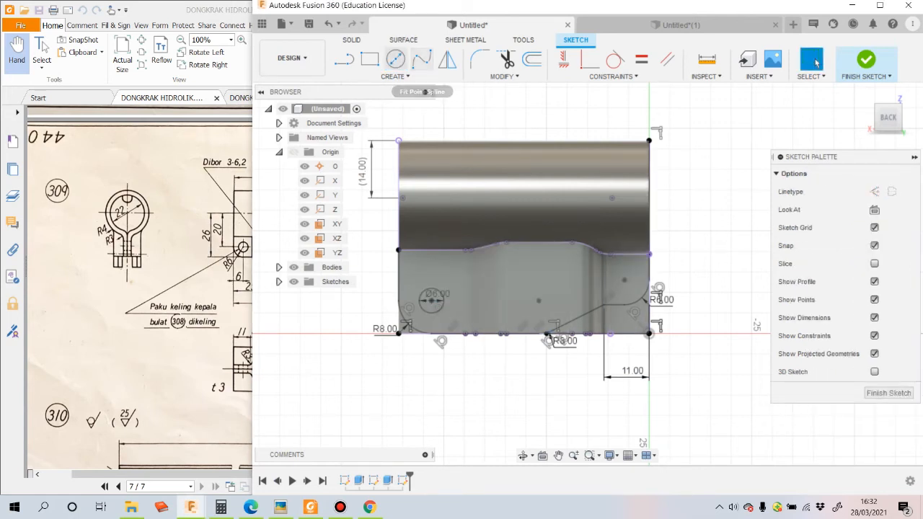
key(c)
click(624, 279)
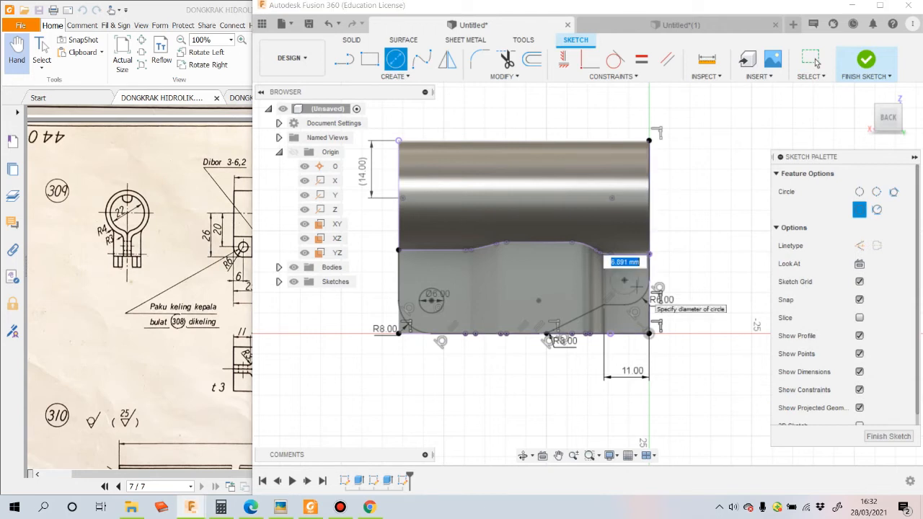
text(6)
key(Return)
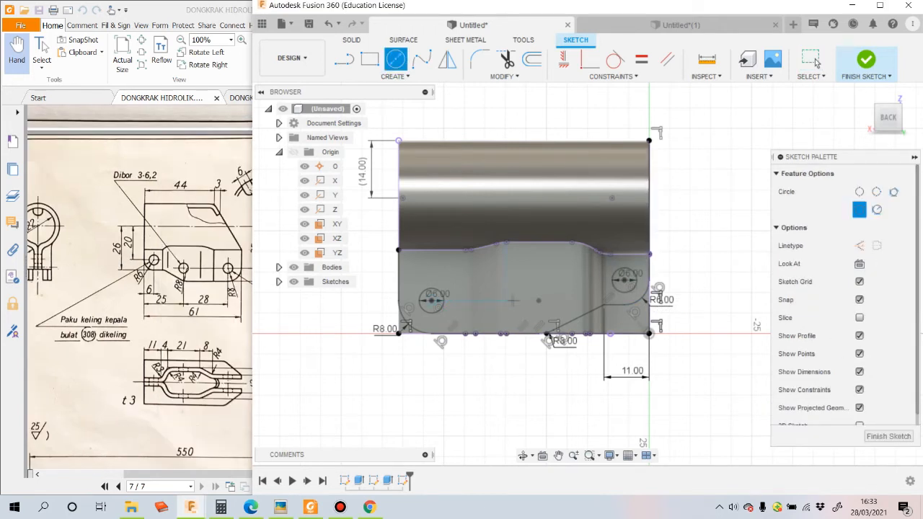
click(513, 300)
text(6)
key(Return)
Step: Dimension the middle hole 25 mm from the closed end's vertical edge and 28 mm from the open-end hole
key(d)
click(514, 300)
click(648, 234)
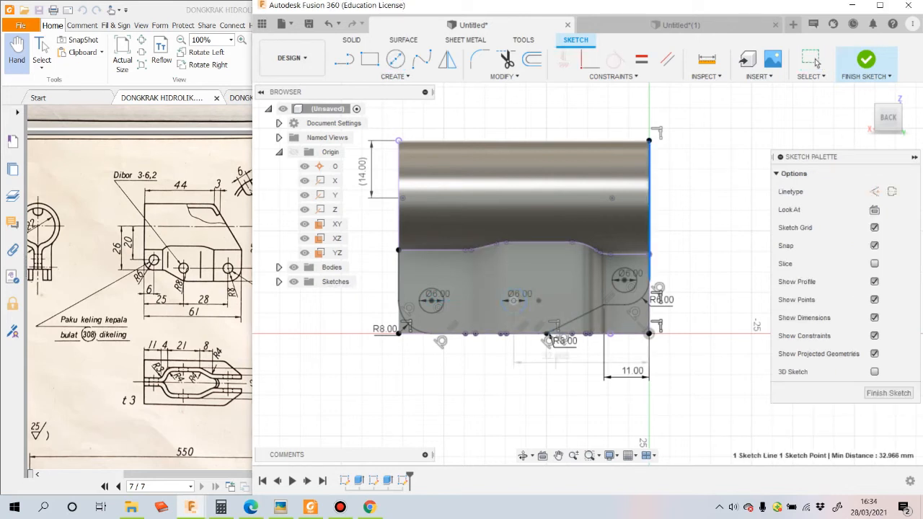
click(556, 398)
text(25)
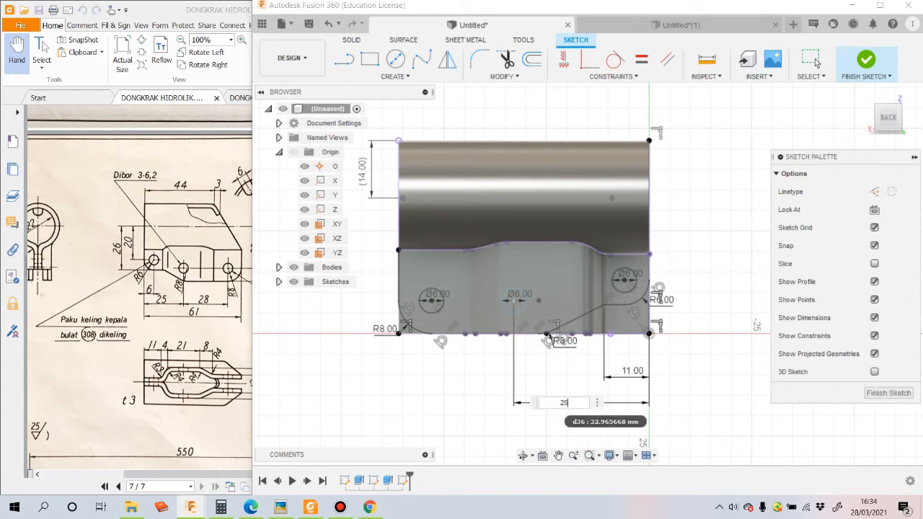
key(Return)
click(548, 311)
click(432, 303)
click(470, 400)
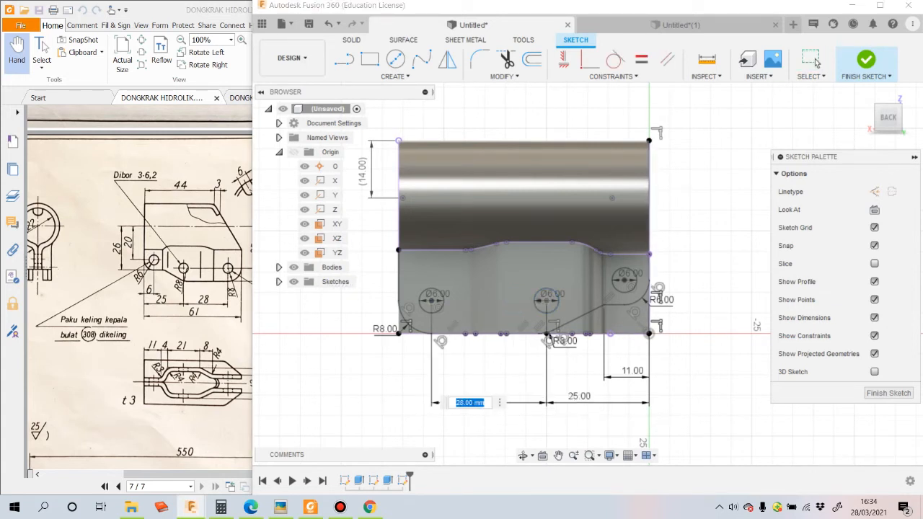
key(Return)
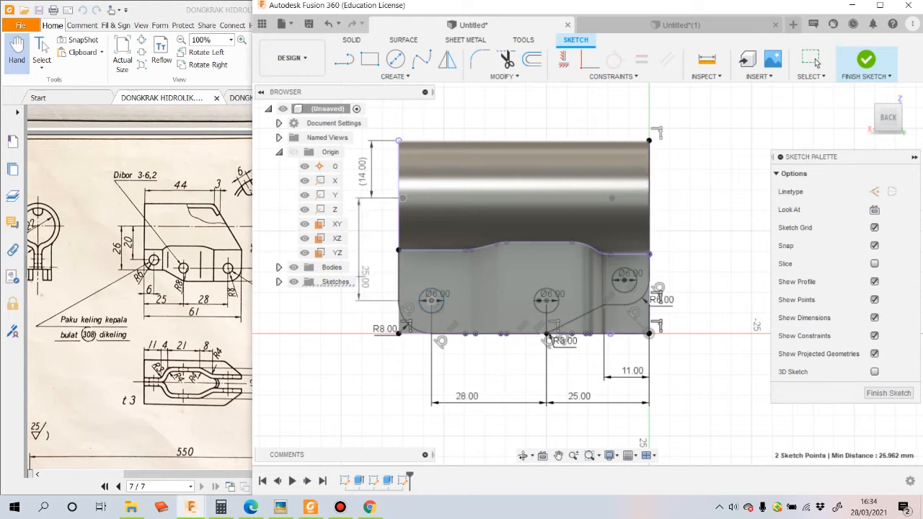
Step: Add driven vertical dimensions from the cylinder's axis to the centres of the open-end hole and the closed-end hole
key(Return)
scroll(601, 274, down, 1)
click(611, 204)
click(622, 280)
click(685, 254)
key(Return)
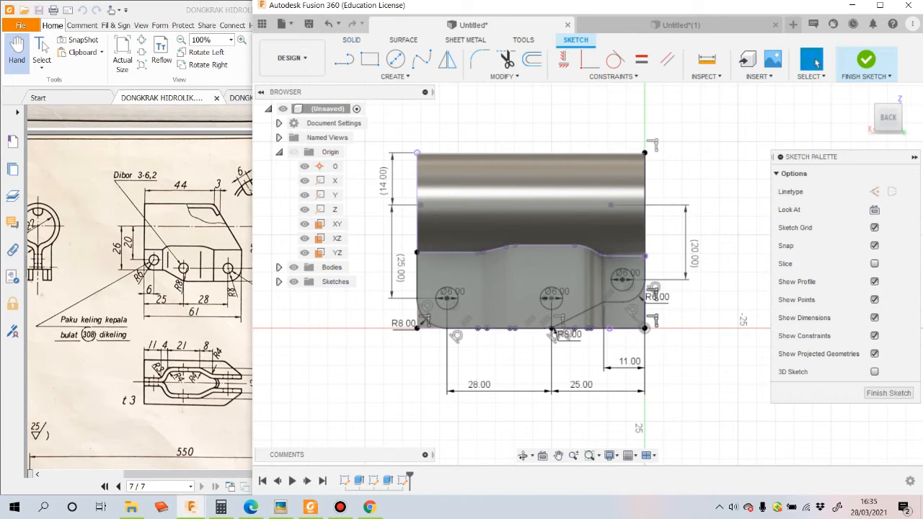
click(866, 60)
key(e)
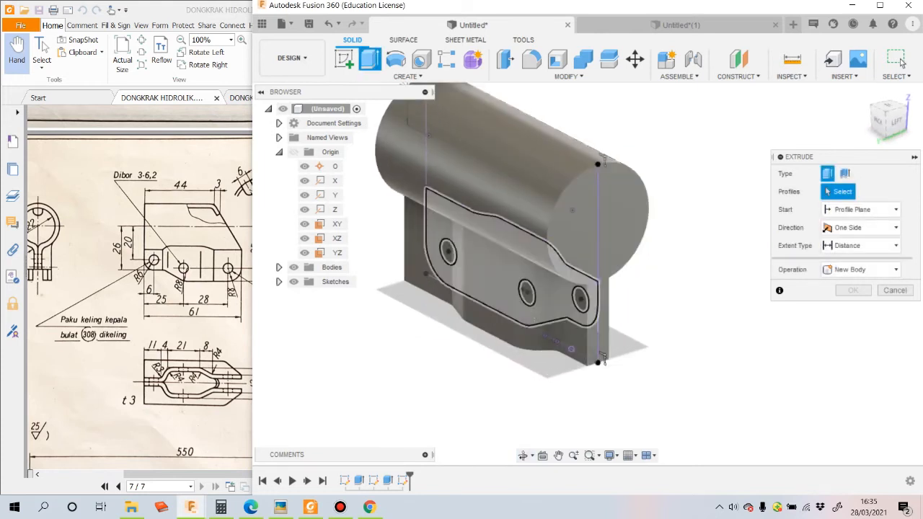
click(894, 290)
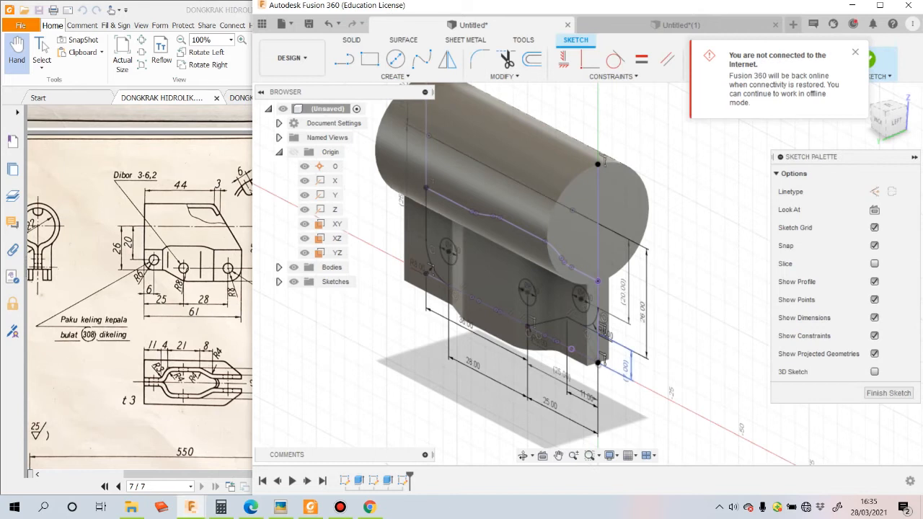
Step: Facing the back view, draw lines down the open end's edge, along the full base, and about 19 mm up the closed end's edge
click(888, 116)
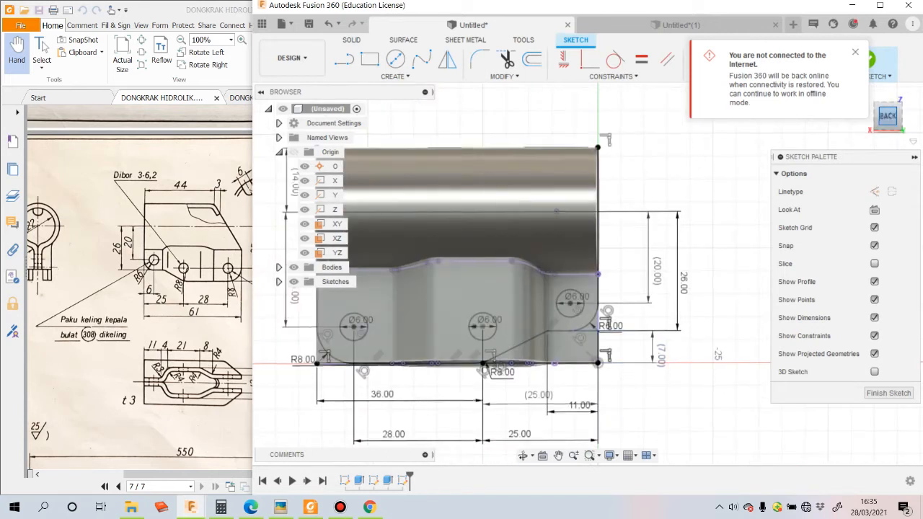
key(l)
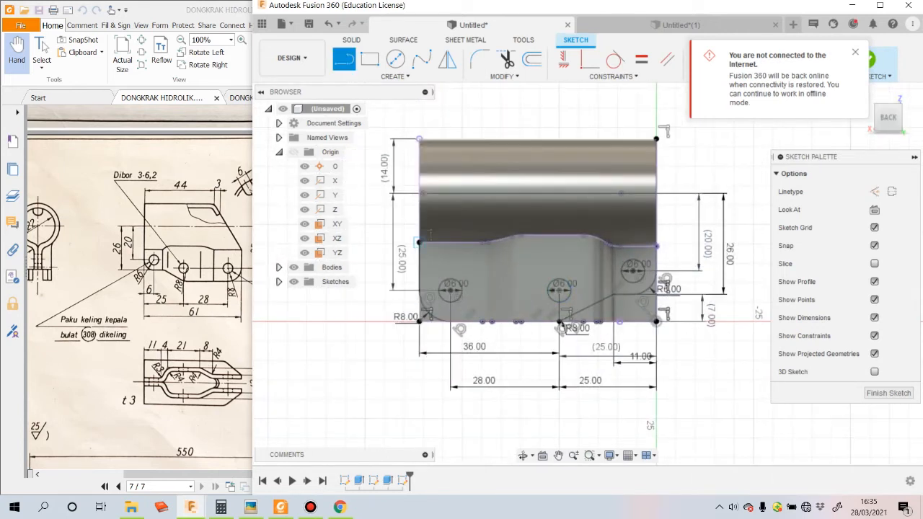
click(419, 242)
click(419, 322)
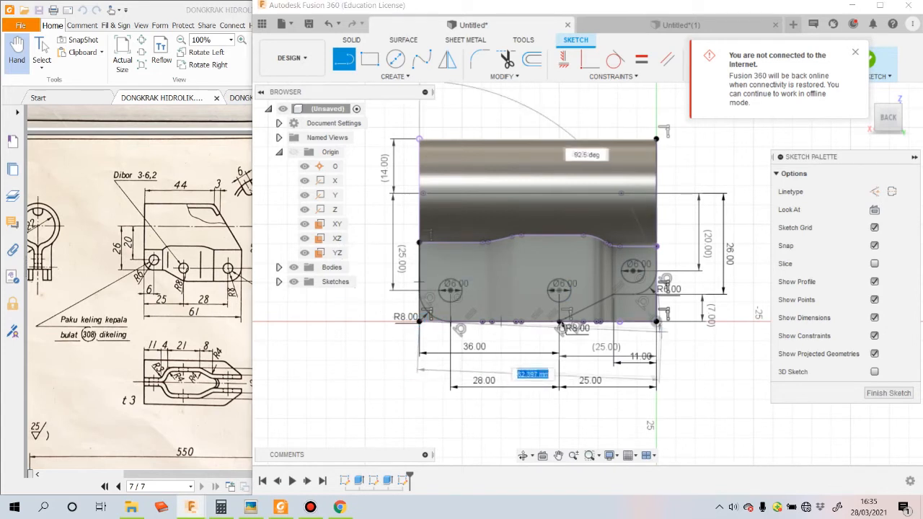
click(656, 321)
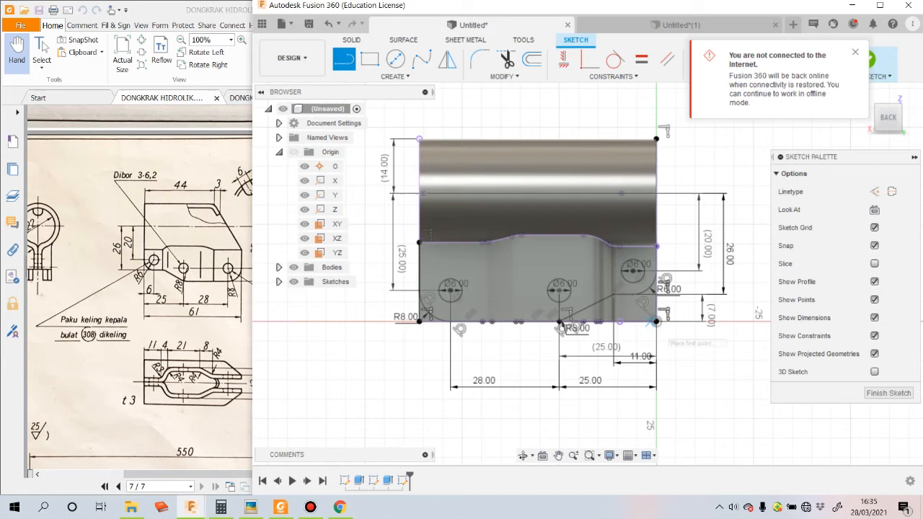
click(656, 322)
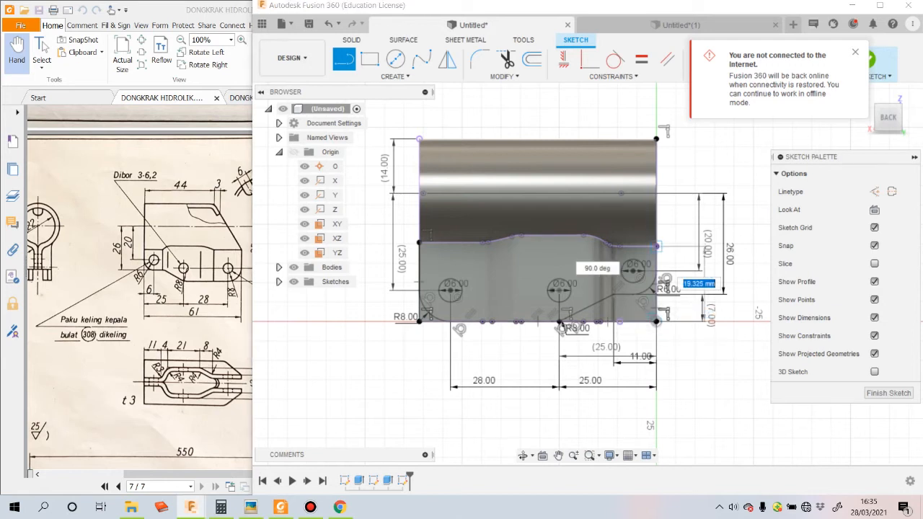
double_click(656, 246)
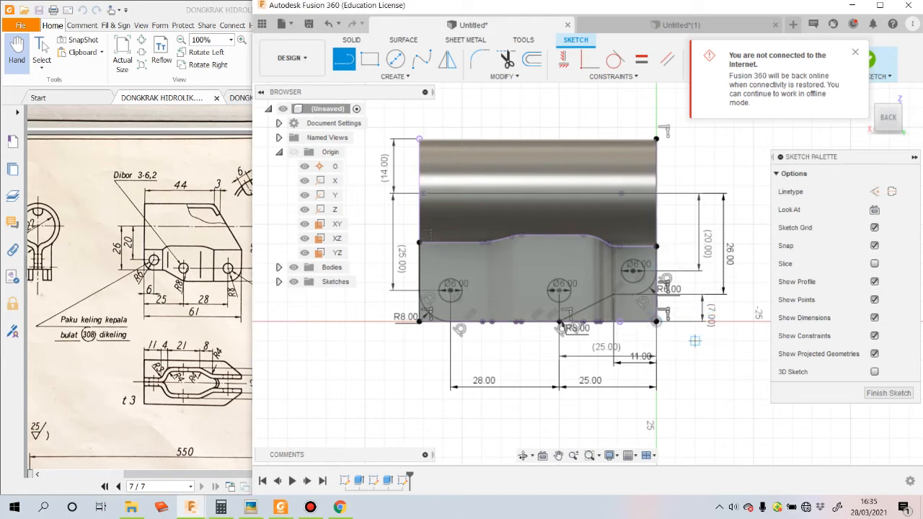
Step: Draw a slanted line from the open end's vertical edge to the cylinder's top edge and a line along the top back to the corner
key(Escape)
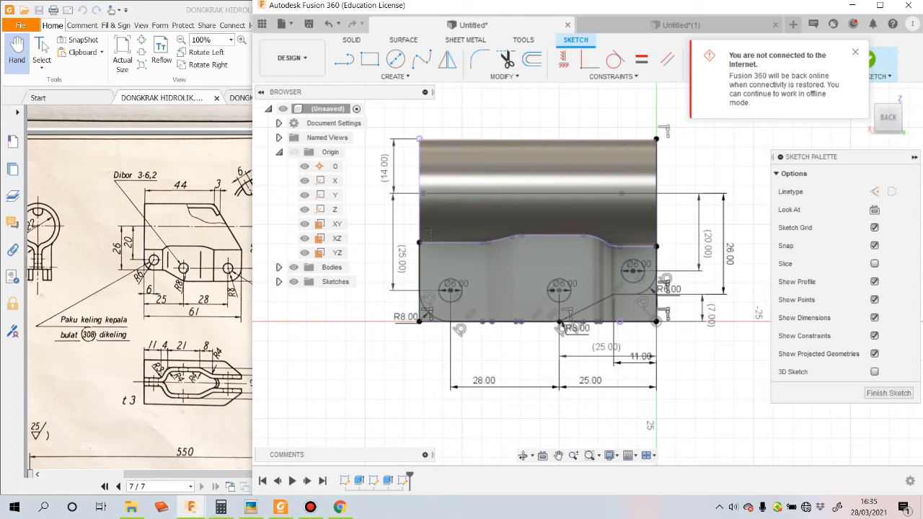
key(e)
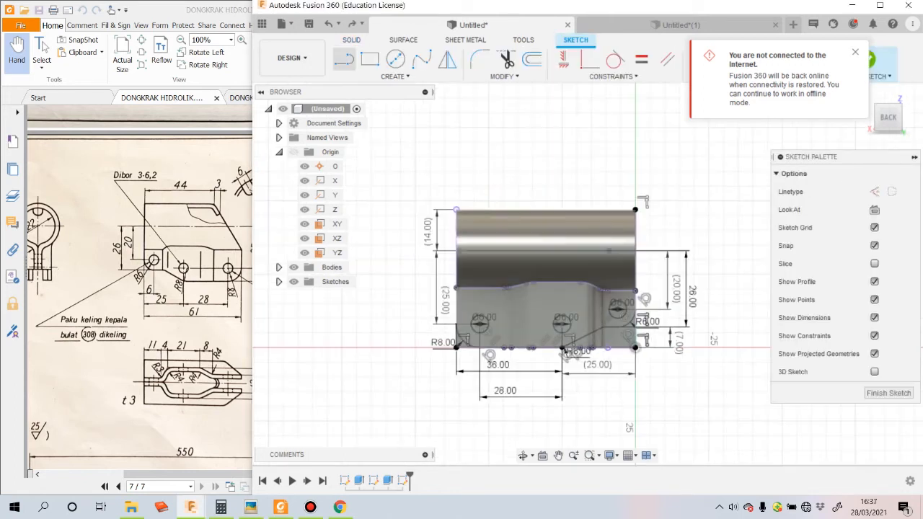
click(343, 59)
click(457, 287)
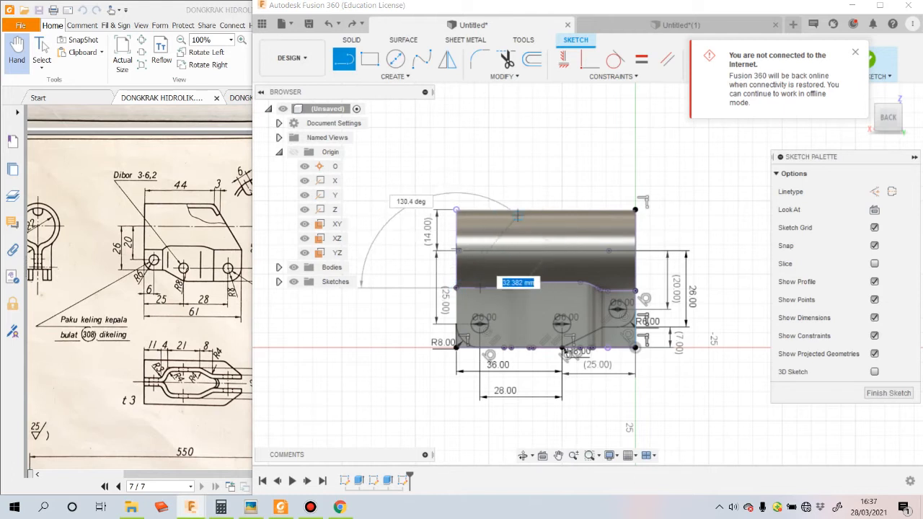
click(520, 209)
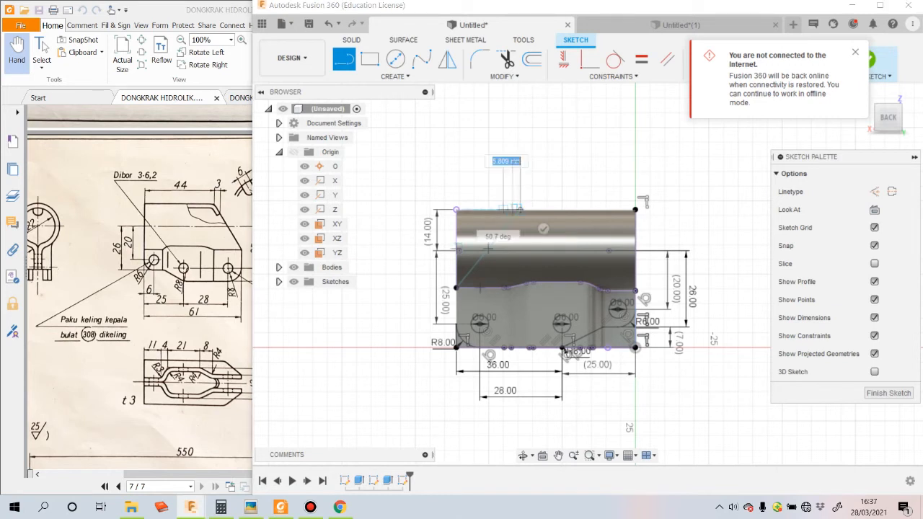
click(456, 210)
key(Escape)
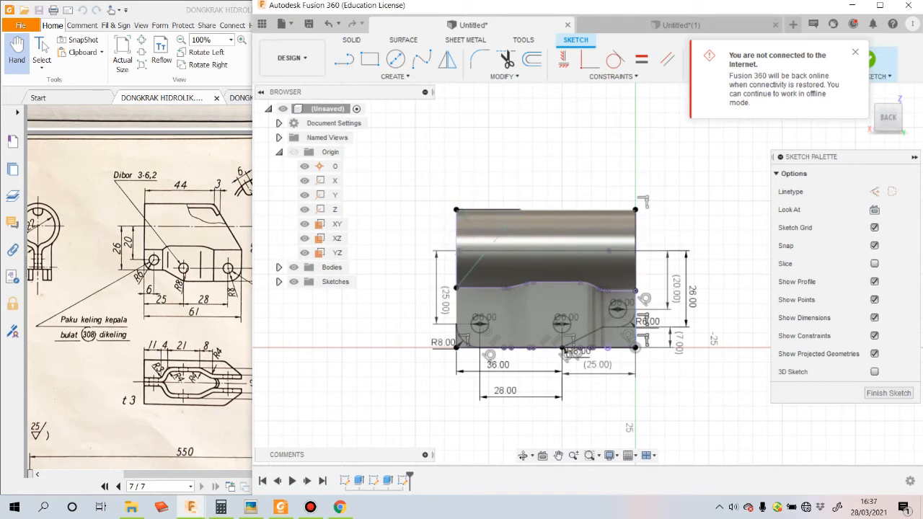
Step: After checking the jack drawing, dimension the slanted line's upper end 44 mm from the closed end's vertical edge
key(alt+Tab)
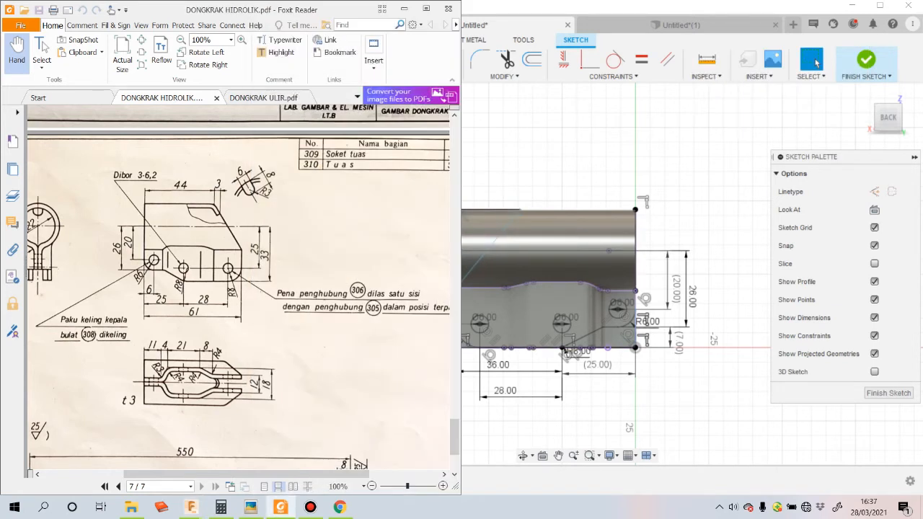
key(alt+Tab)
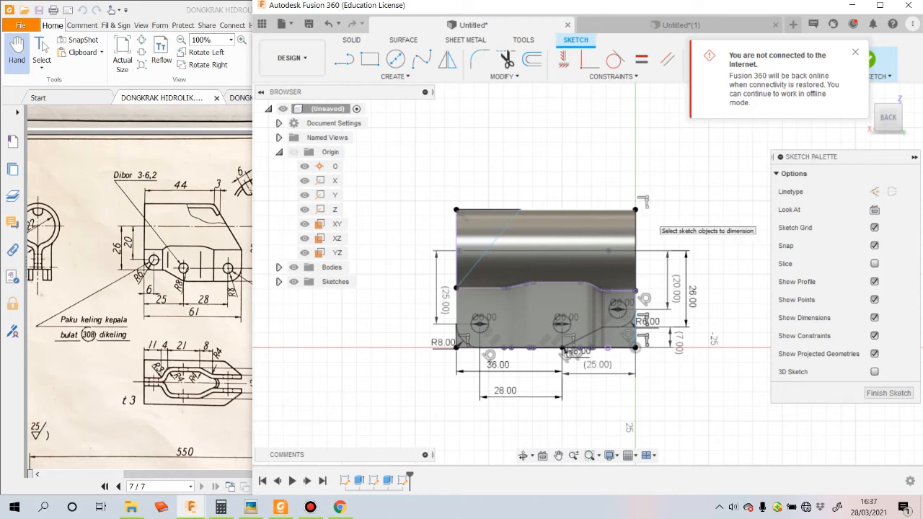
click(635, 234)
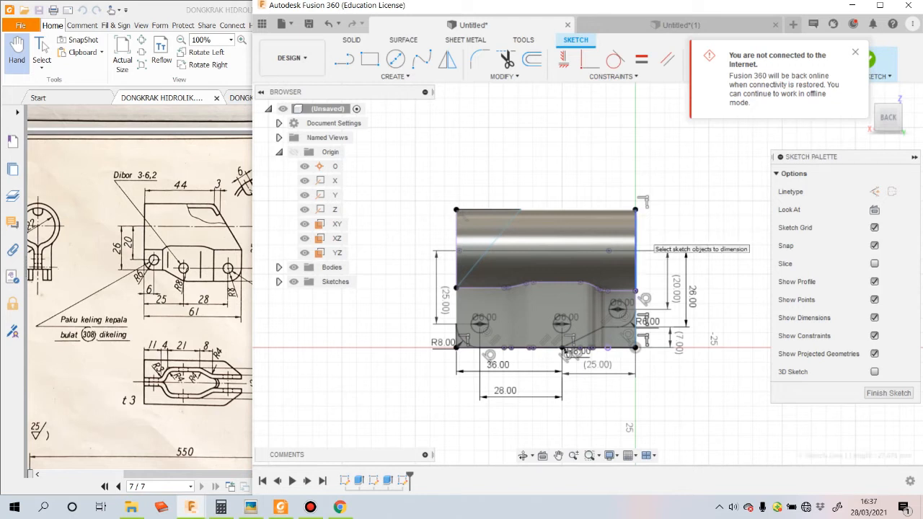
click(520, 210)
click(552, 157)
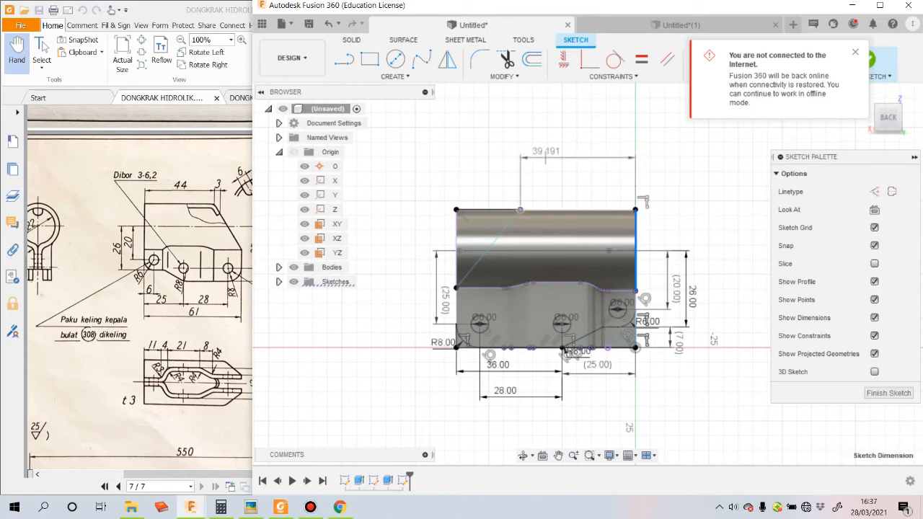
key(Return)
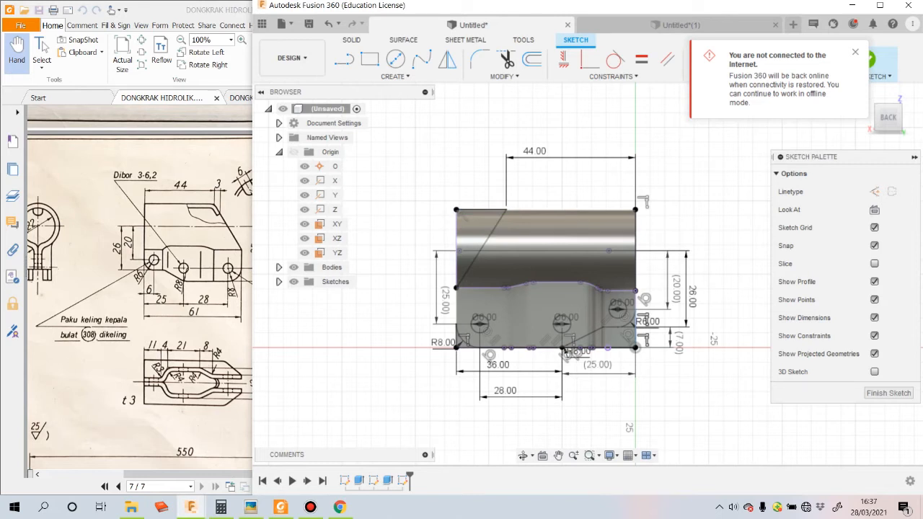
Step: With the sketch sliced, extrude-cut the slanted corner, both lower corner trims and the three holes symmetrically through all
key(e)
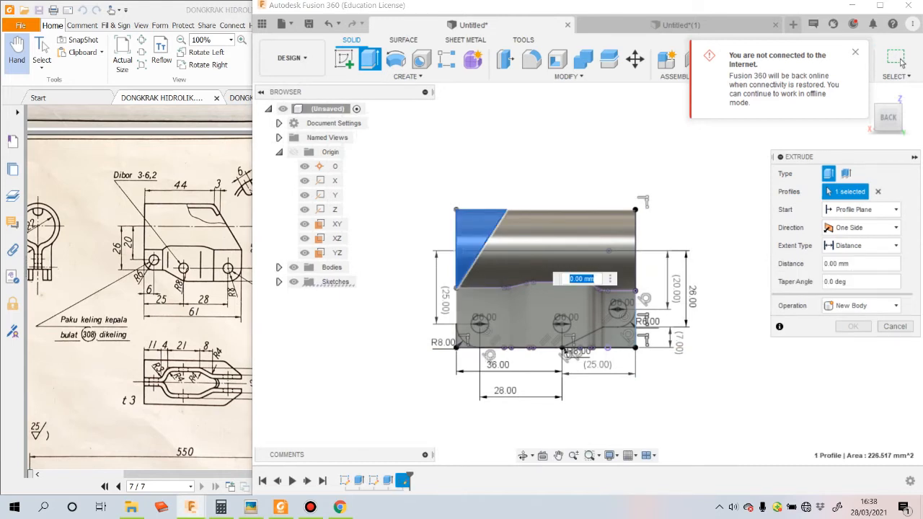
key(Escape)
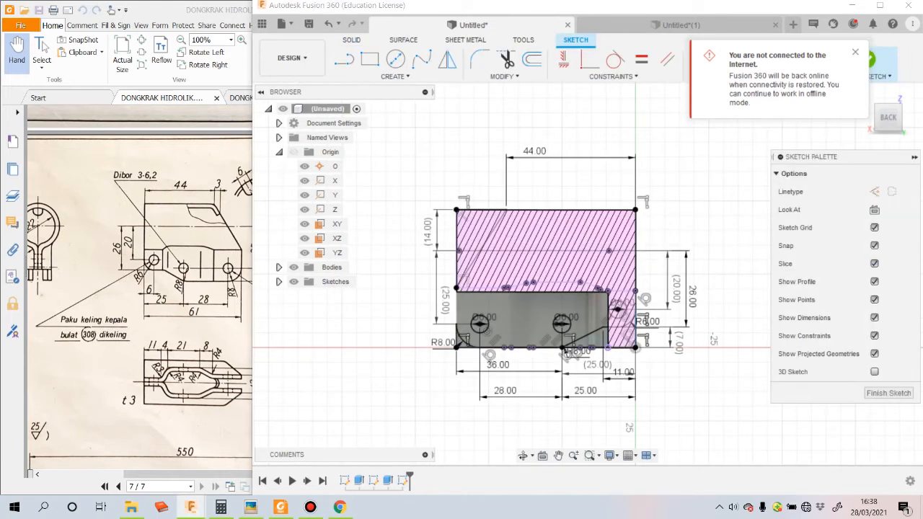
key(e)
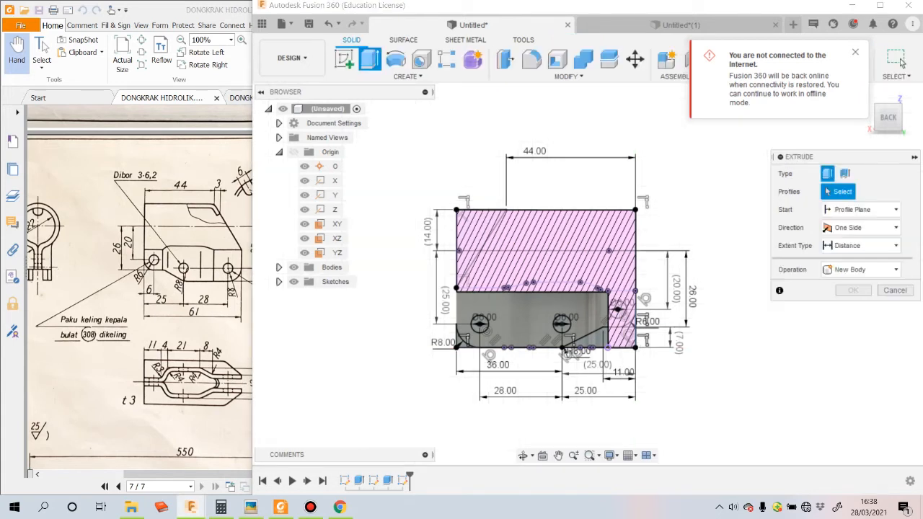
click(473, 235)
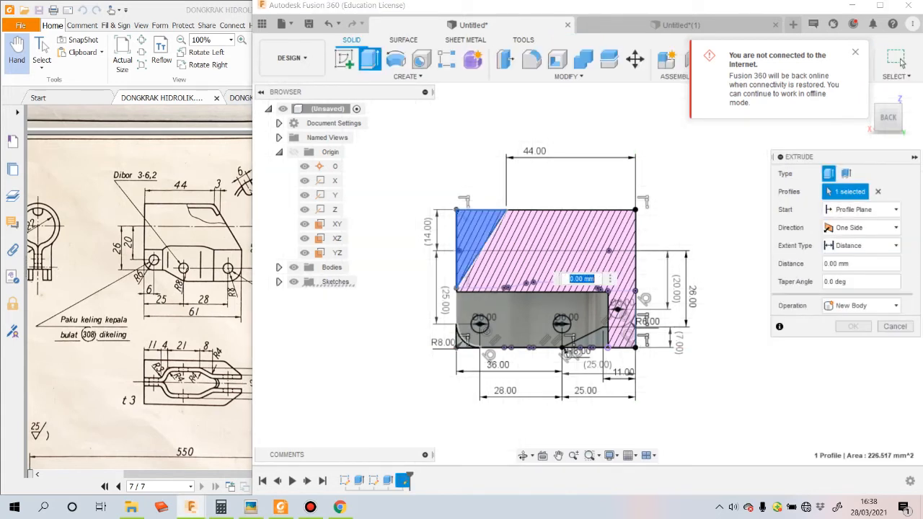
click(460, 343)
click(479, 324)
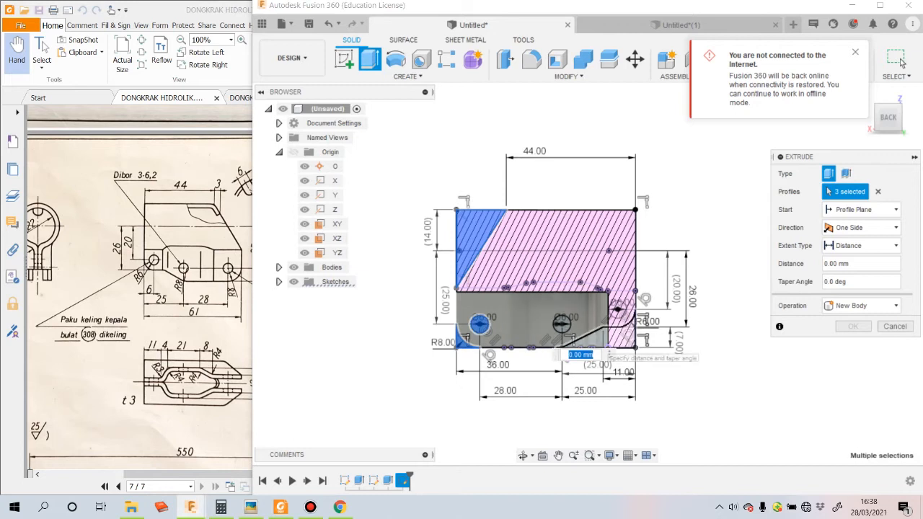
click(561, 324)
click(624, 336)
click(617, 309)
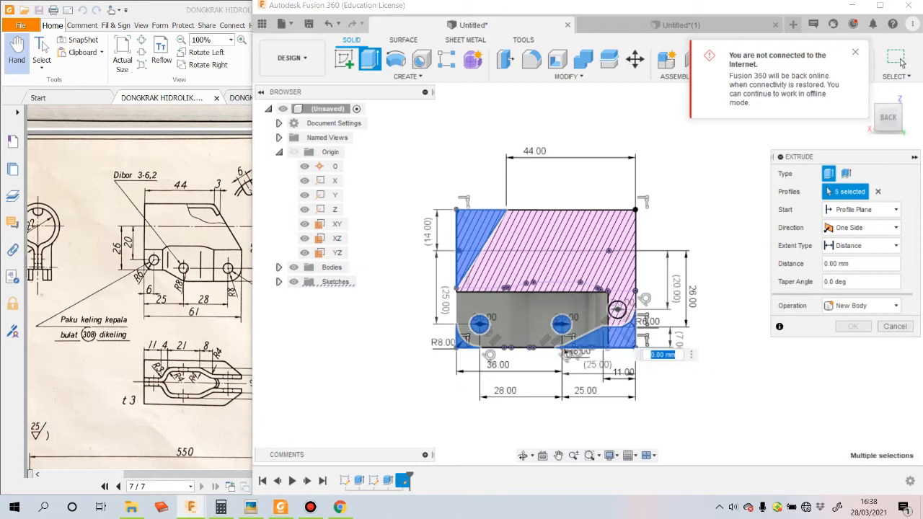
click(861, 227)
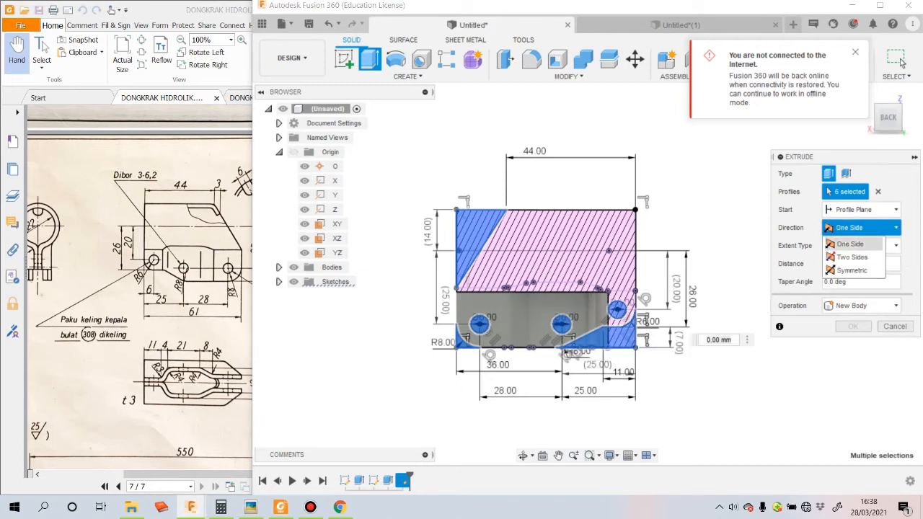
click(849, 265)
click(861, 246)
click(845, 276)
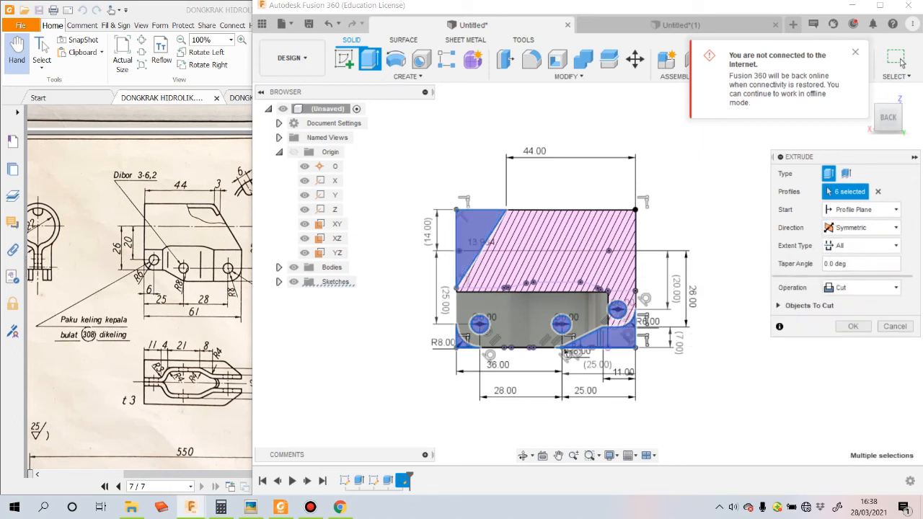
key(Return)
Step: Start a sketch on the closed end's flat face and offset its outline inward by the 3 mm sheet thickness
shift+middle_drag(546, 278, 472, 261)
scroll(469, 263, up, 3)
mouse_move(577, 285)
shift+middle_down()
mouse_move(652, 287)
mouse_move(684, 303)
shift+middle_up()
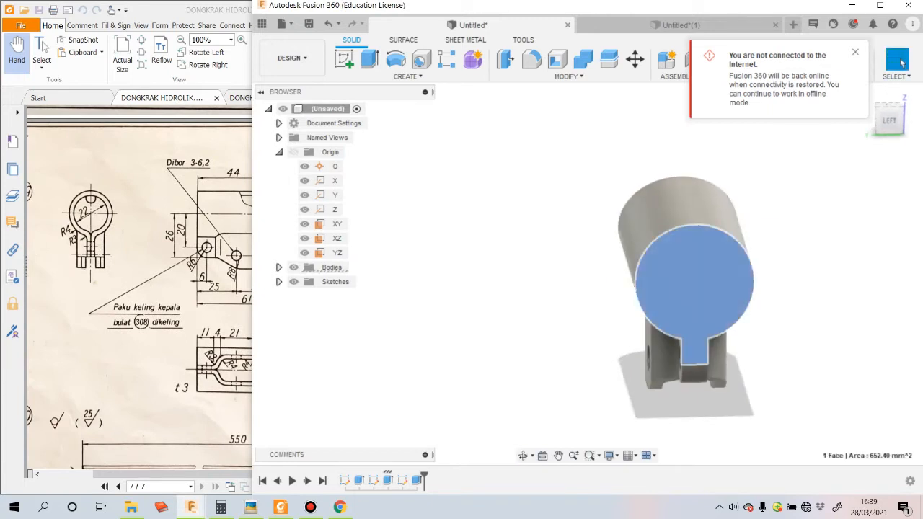
click(692, 282)
click(344, 59)
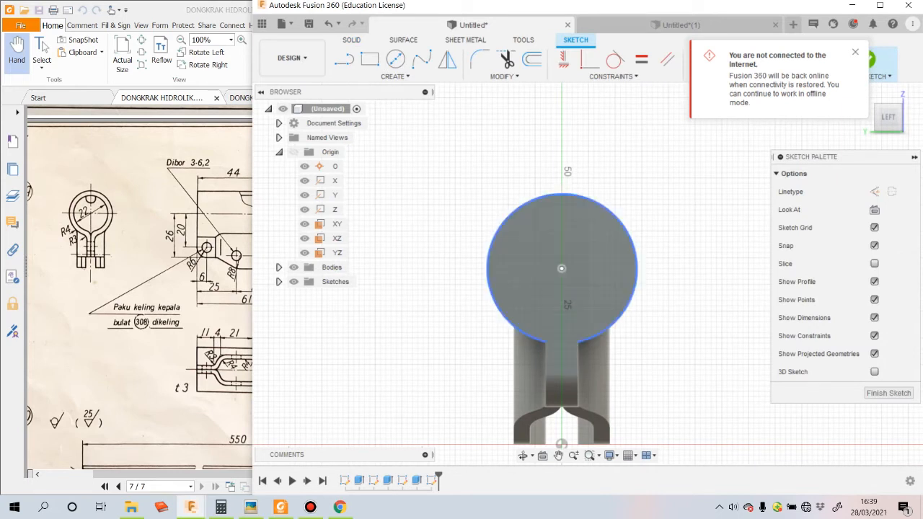
click(531, 59)
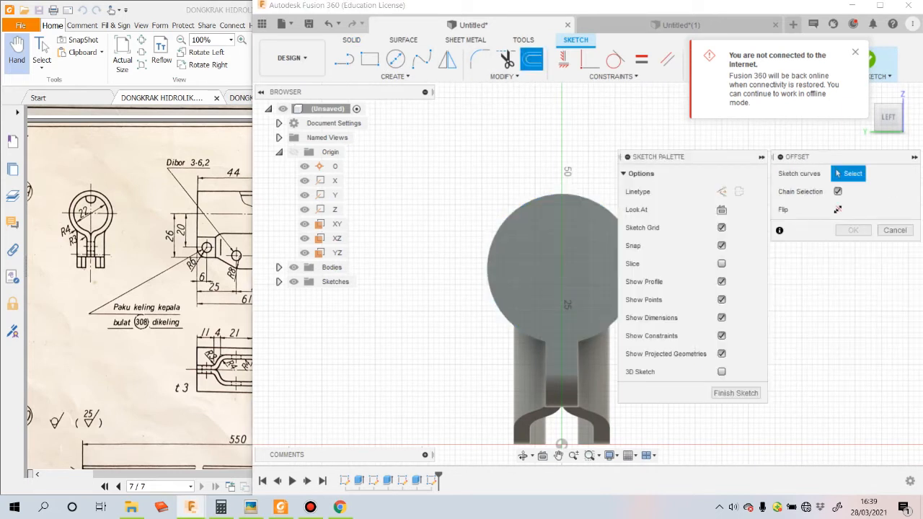
click(585, 193)
drag(585, 193, 580, 208)
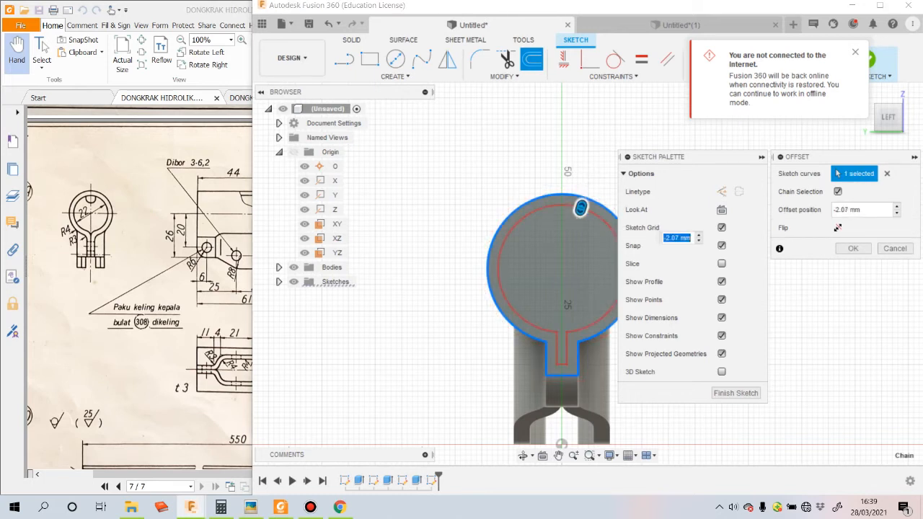
key(Return)
Step: Draw a very short horizontal line where the bent flanges meet, continued by a vertical line about 17.5 mm up into the offset circle
scroll(559, 409, up, 6)
key(l)
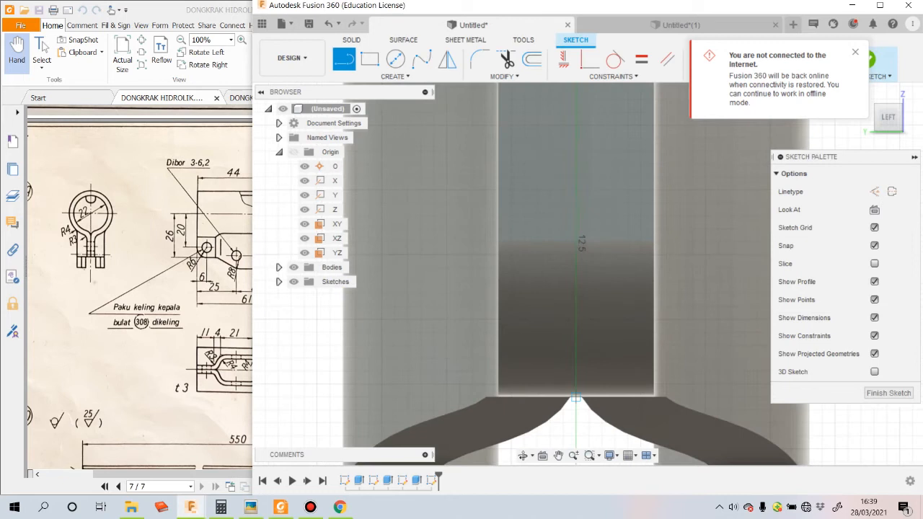
click(576, 397)
scroll(570, 398, up, 5)
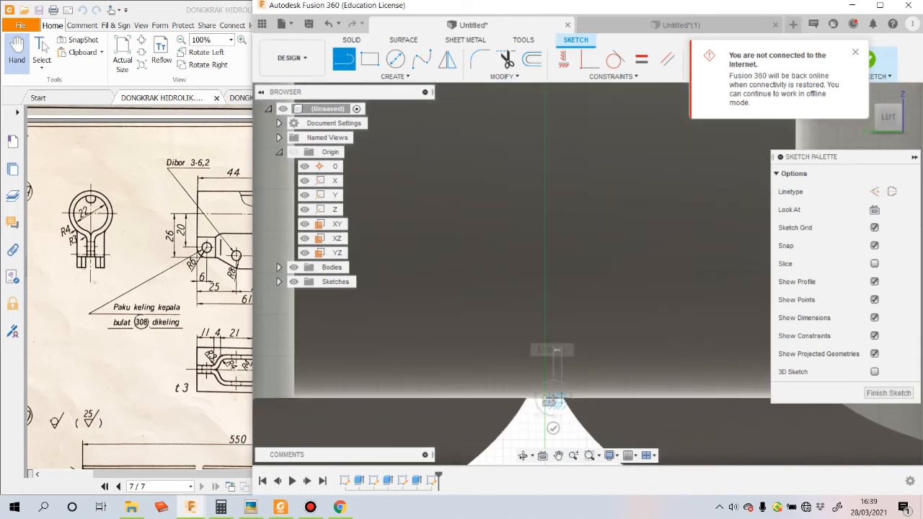
scroll(550, 399, down, 8)
scroll(587, 191, up, 5)
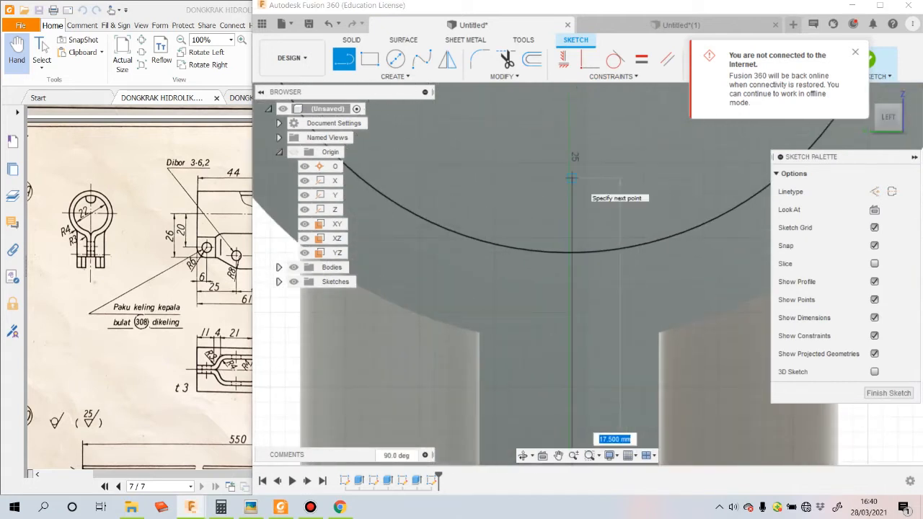
click(572, 178)
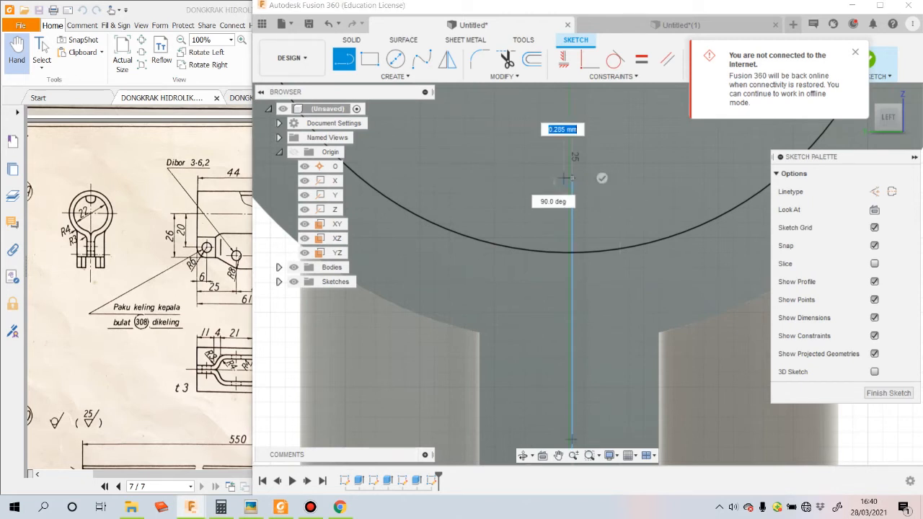
Step: Close the narrow slit outline with a horizontal line about 0.1 mm long at its upper end and a vertical line back down
scroll(572, 177, up, 4)
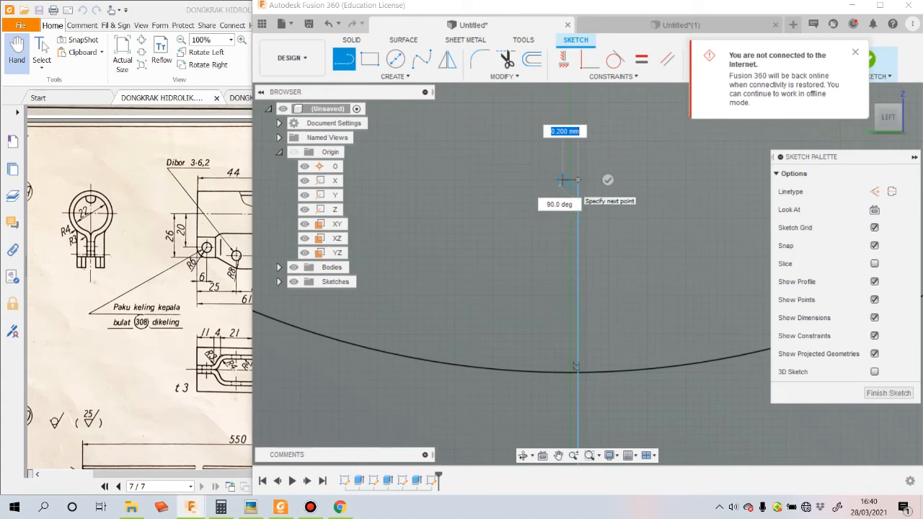
scroll(577, 179, up, 3)
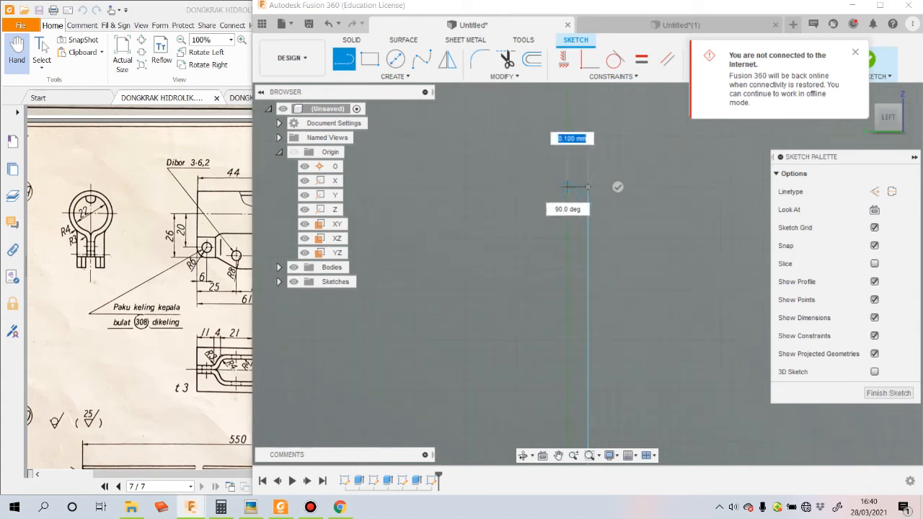
scroll(580, 164, down, 3)
scroll(580, 165, down, 2)
scroll(640, 295, up, 5)
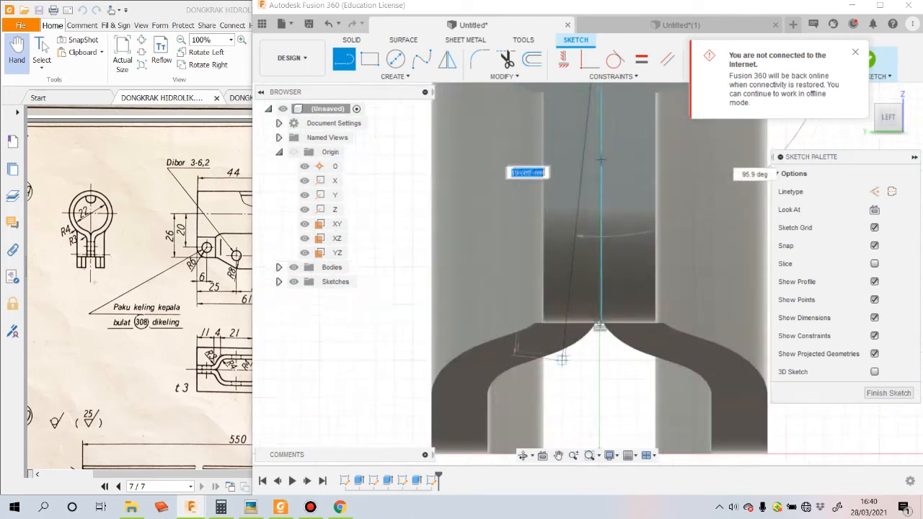
scroll(640, 294, up, 2)
click(639, 295)
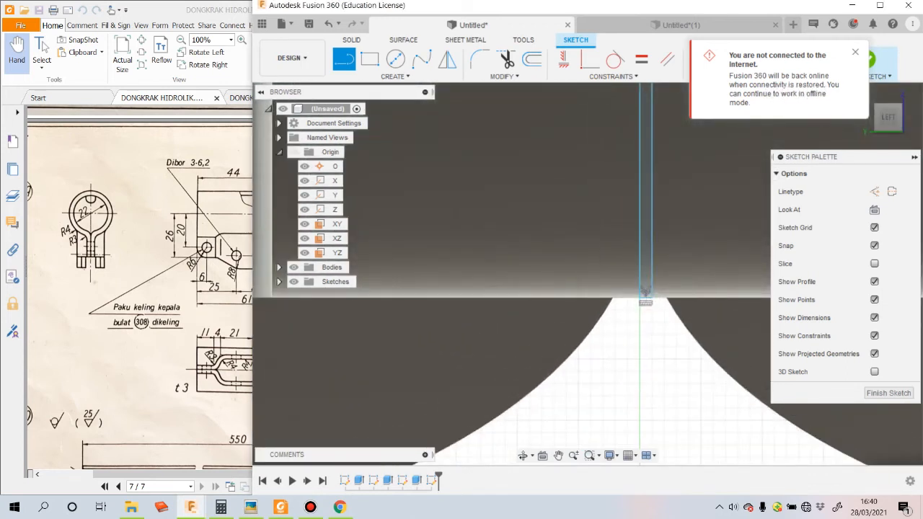
scroll(564, 361, down, 2)
scroll(562, 358, down, 4)
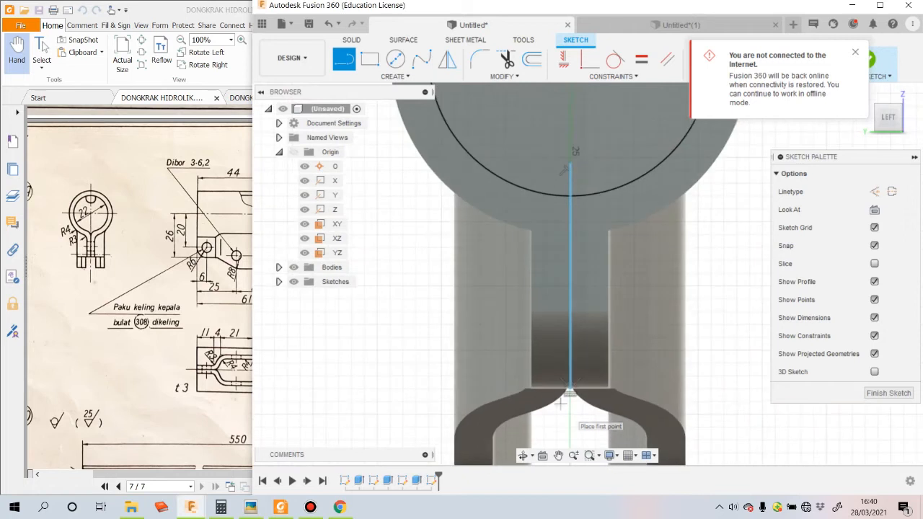
key(Escape)
Step: Dimension the slit's width at its upper end as 0.1 mm
scroll(577, 166, up, 3)
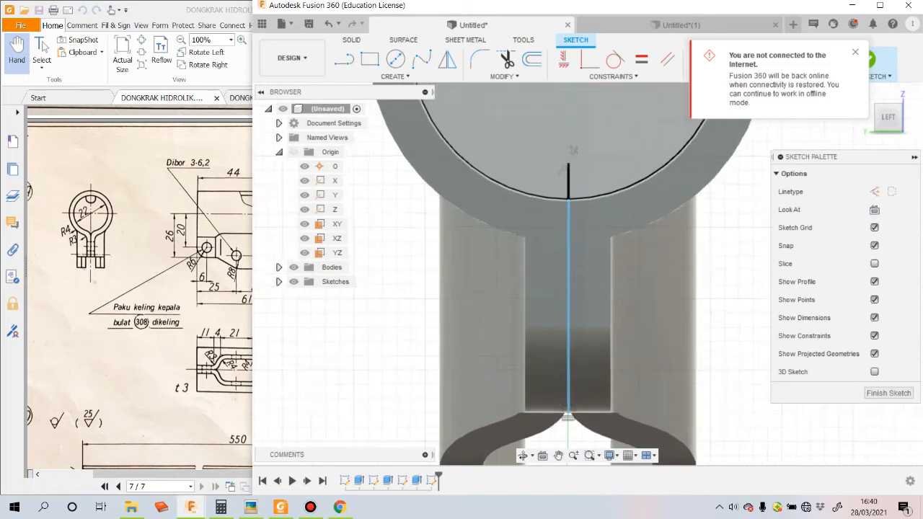
scroll(553, 168, up, 5)
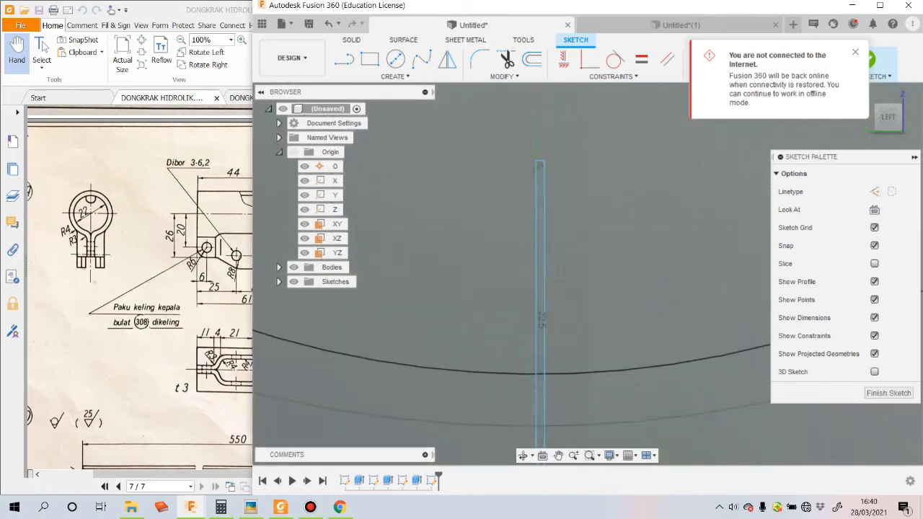
key(d)
click(528, 167)
click(531, 147)
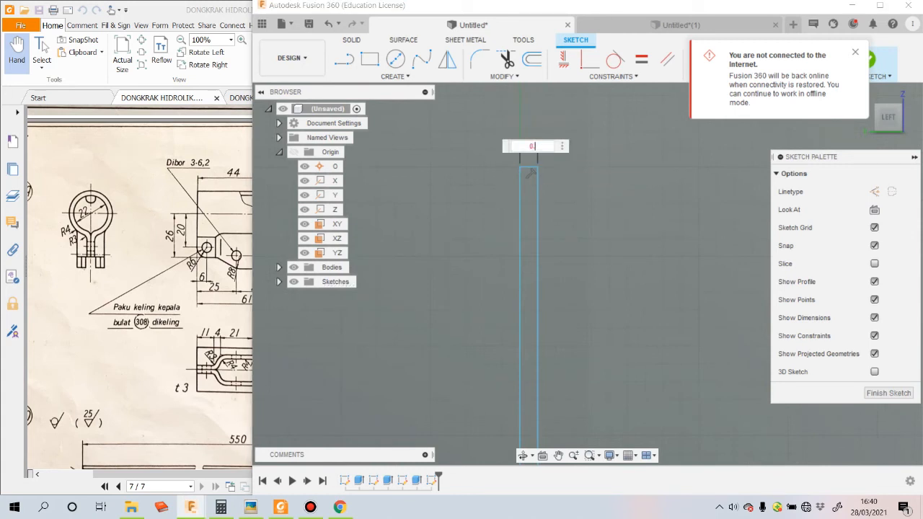
key(Return)
scroll(530, 173, down, 10)
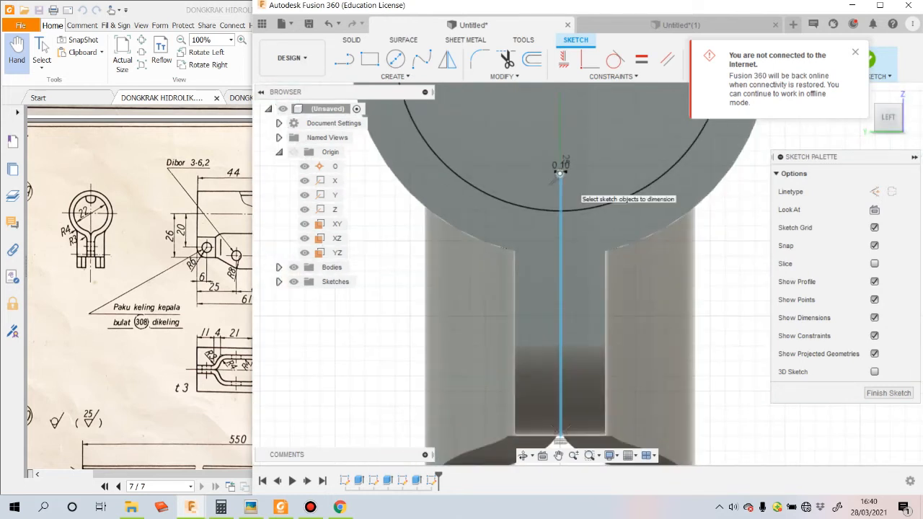
Step: Set the slit's upper-end width dimension to 0.01 mm
scroll(563, 168, up, 8)
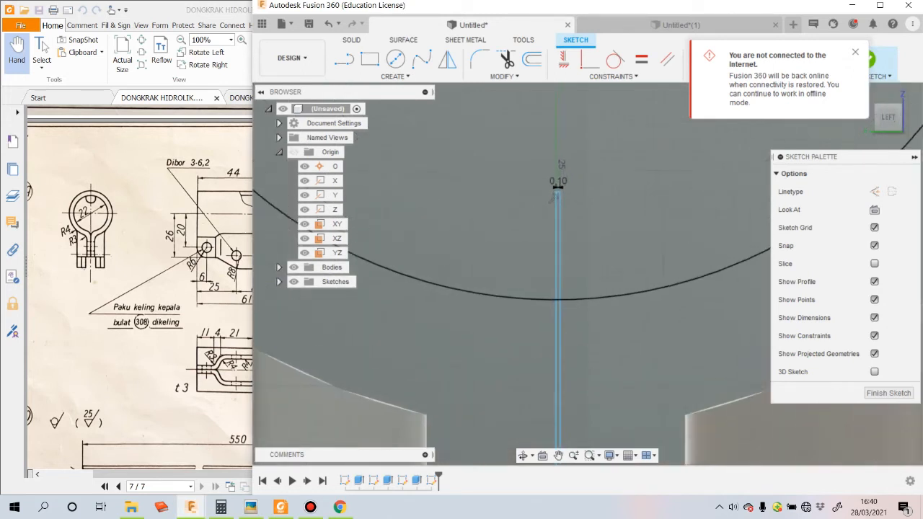
double_click(554, 180)
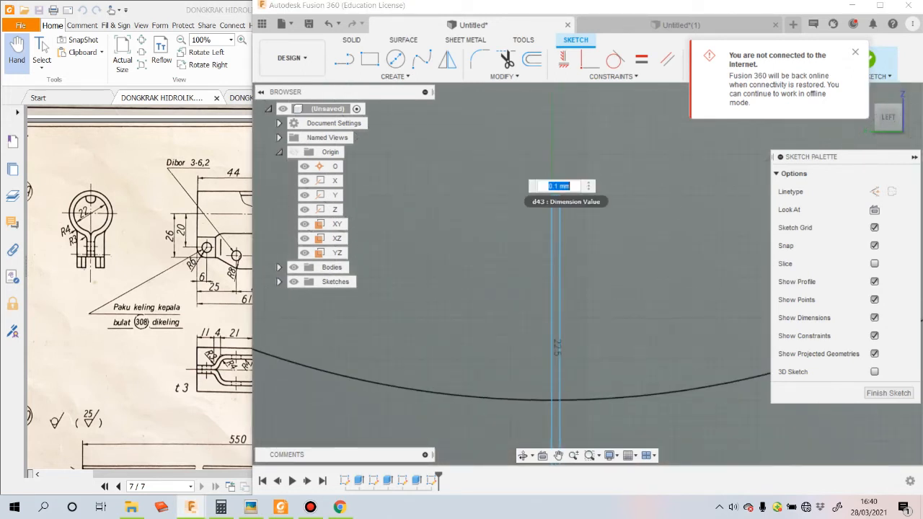
click(557, 185)
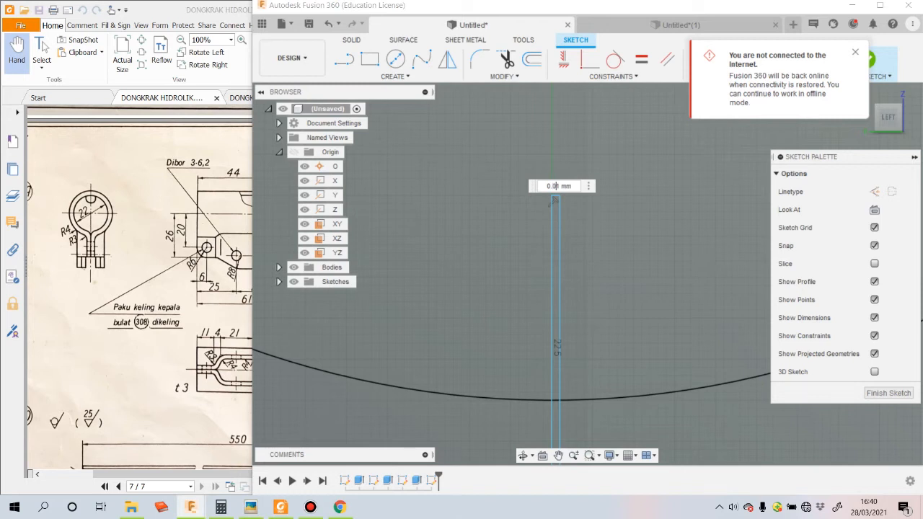
key(Return)
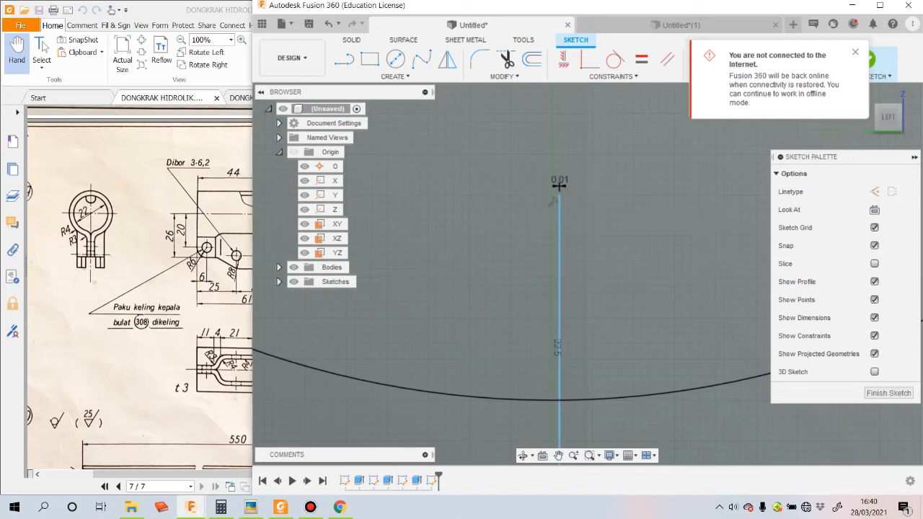
Step: Dimension the slit's upper edge again as 0.01 mm and move its corner onto the vertical sketch axis
scroll(559, 185, up, 5)
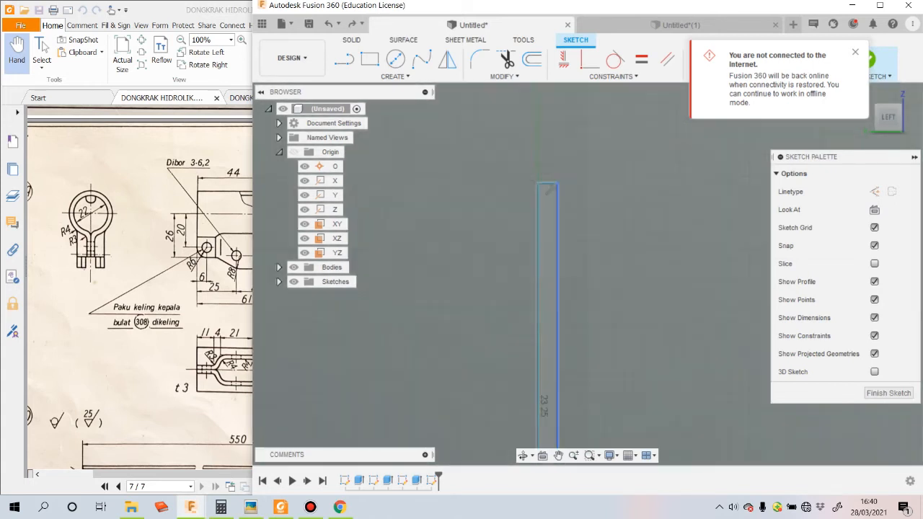
scroll(560, 177, up, 3)
mouse_move(561, 176)
mouse_down()
mouse_move(539, 176)
mouse_move(563, 201)
mouse_up()
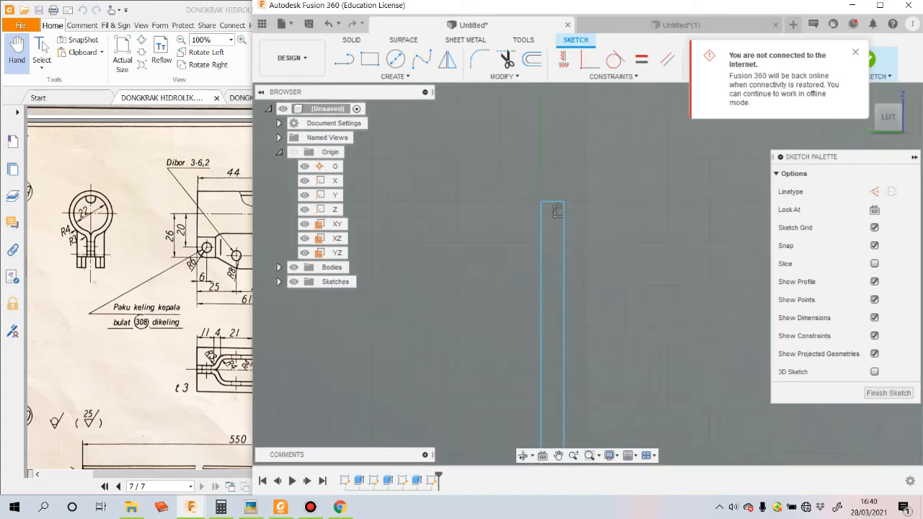
click(555, 206)
click(556, 209)
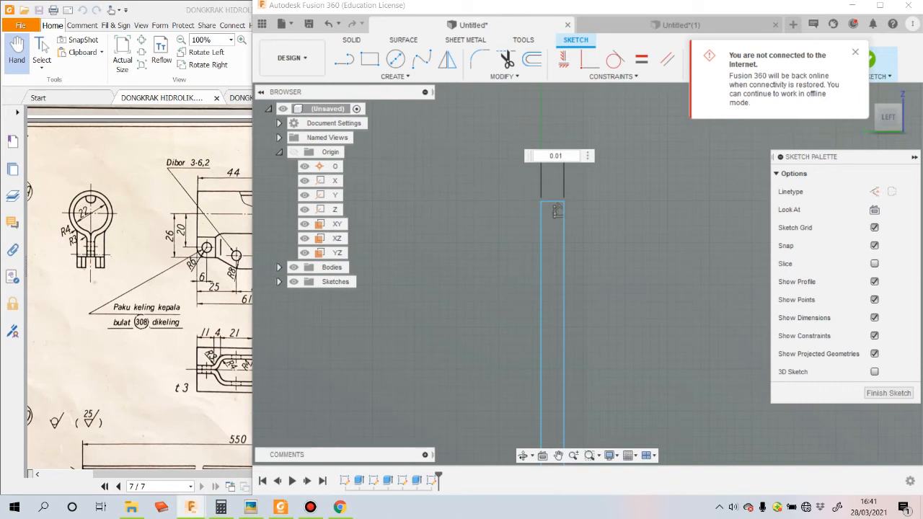
key(Return)
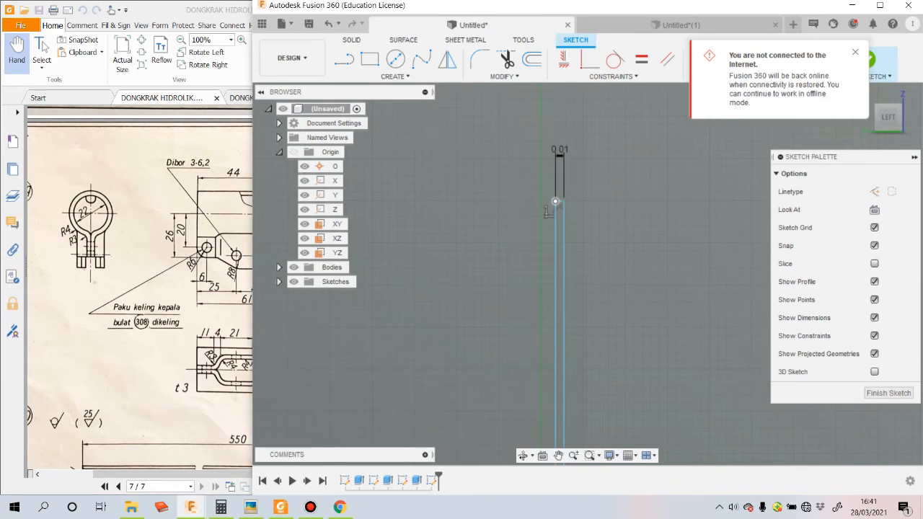
mouse_move(555, 201)
mouse_down()
mouse_move(541, 201)
mouse_move(547, 193)
mouse_up()
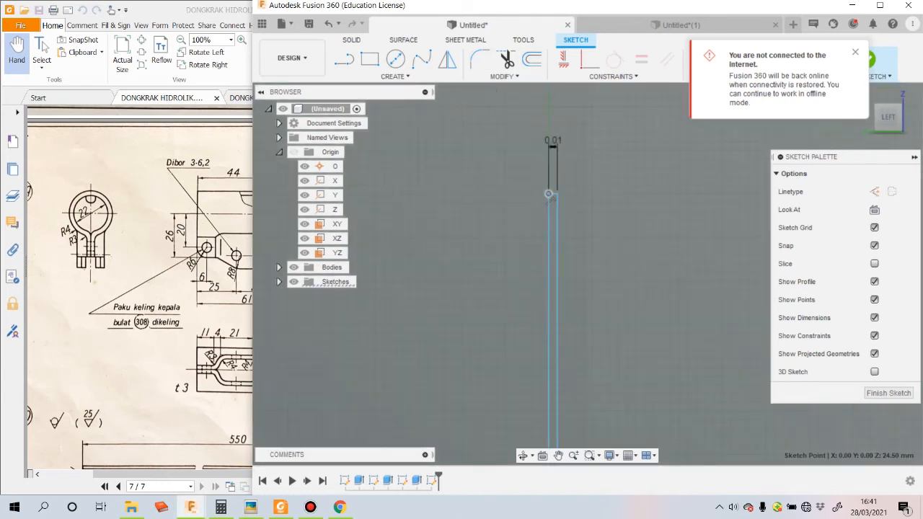
Step: Mirror the slit's outline about its edge on the vertical axis, including the short end lines, and finish the sketch
click(447, 60)
scroll(561, 203, up, 5)
click(562, 203)
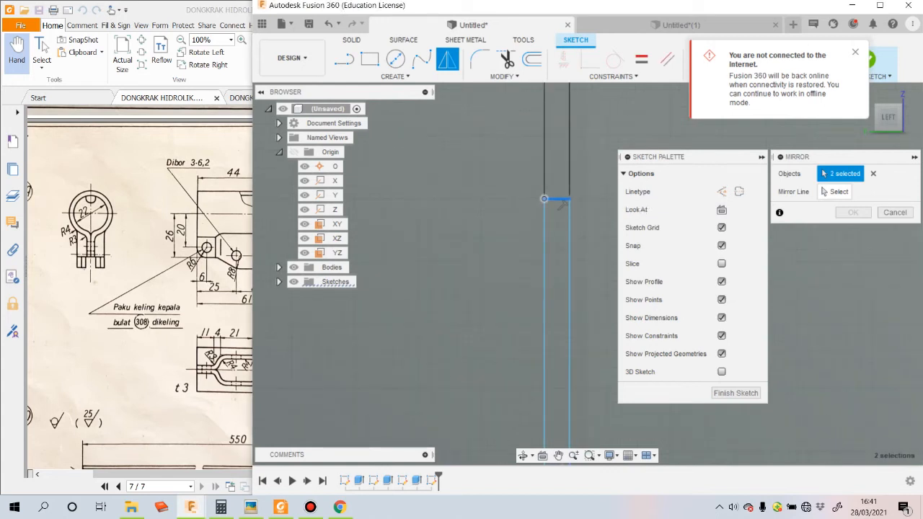
scroll(539, 115, up, 6)
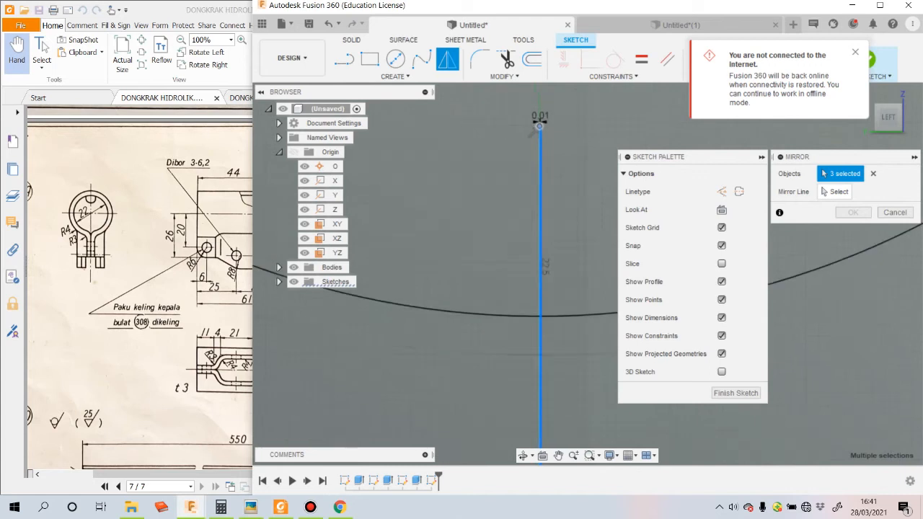
scroll(539, 124, down, 5)
scroll(555, 268, up, 8)
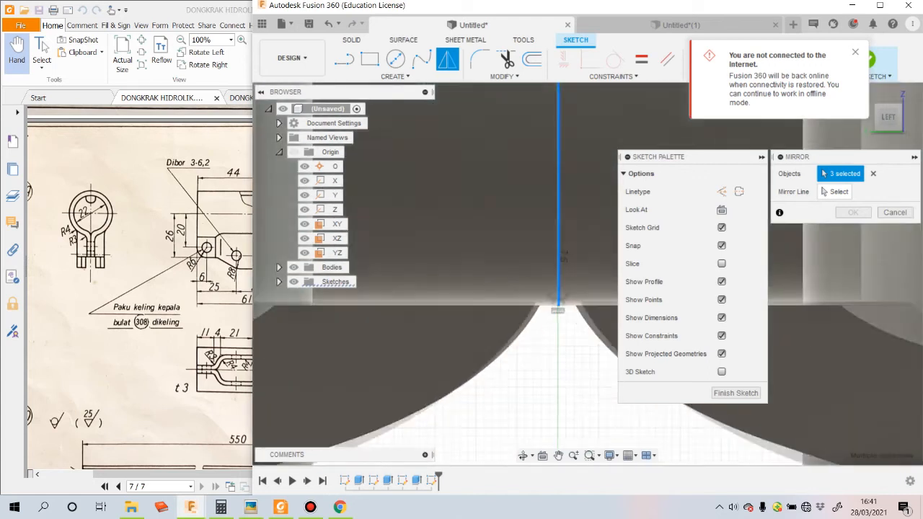
scroll(558, 272, up, 6)
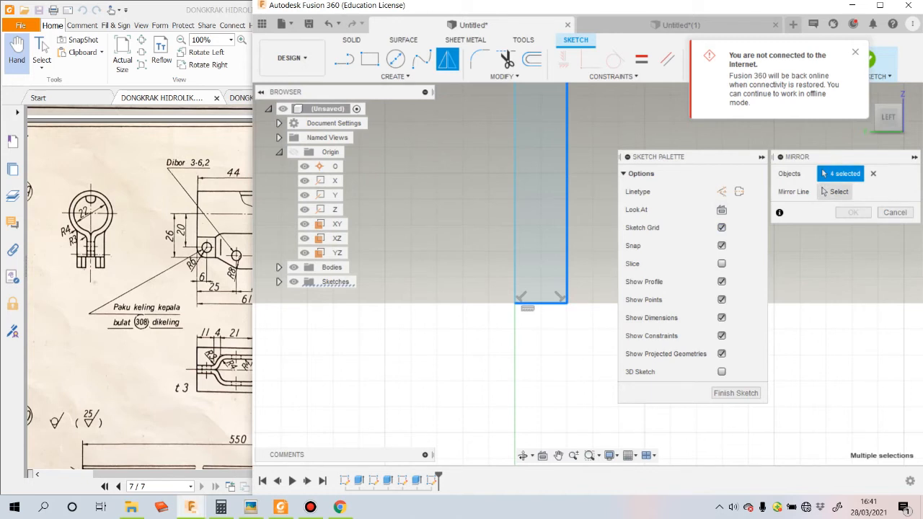
click(835, 192)
click(514, 216)
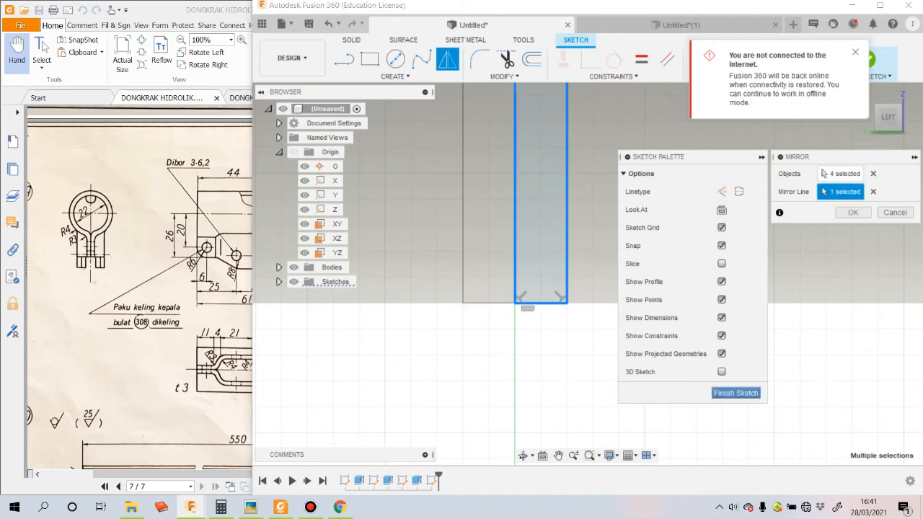
click(894, 62)
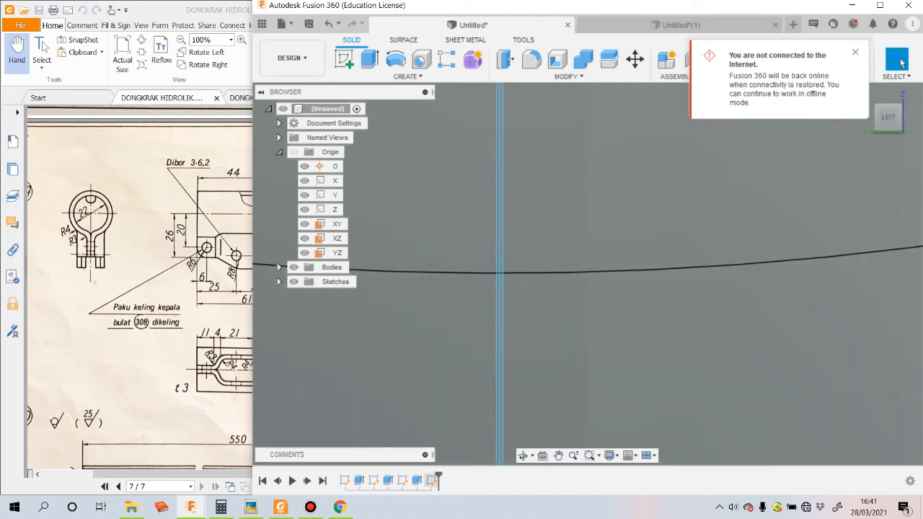
Step: Reopen the sketch and trim the slit lines inside the offset circle and the circle's short arc across the slit
double_click(431, 480)
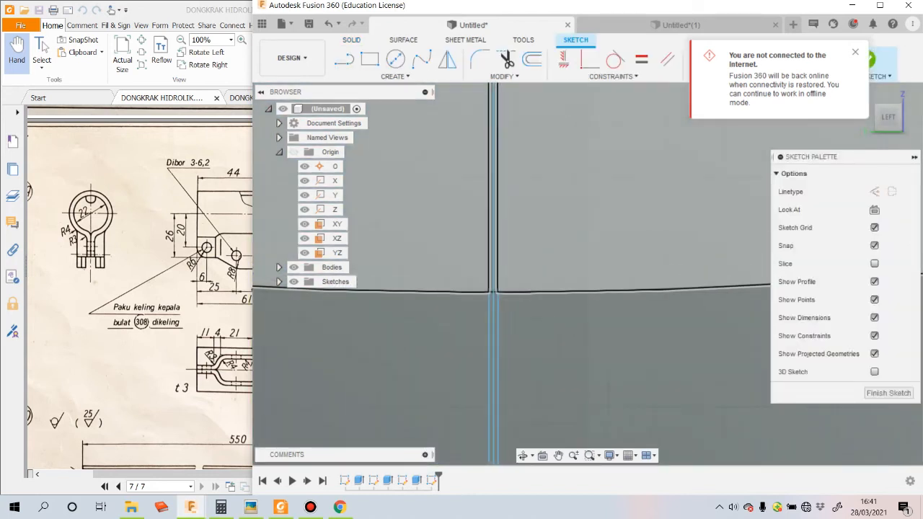
click(506, 59)
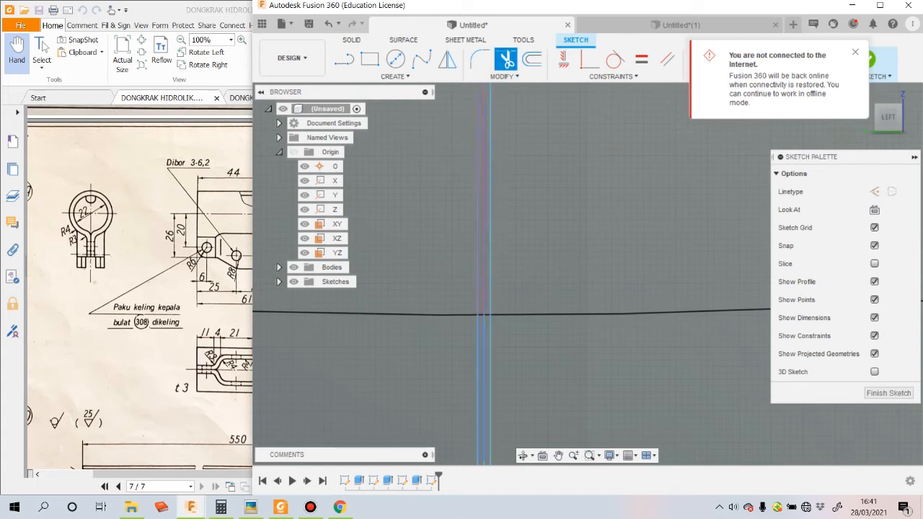
click(477, 202)
scroll(474, 324, up, 5)
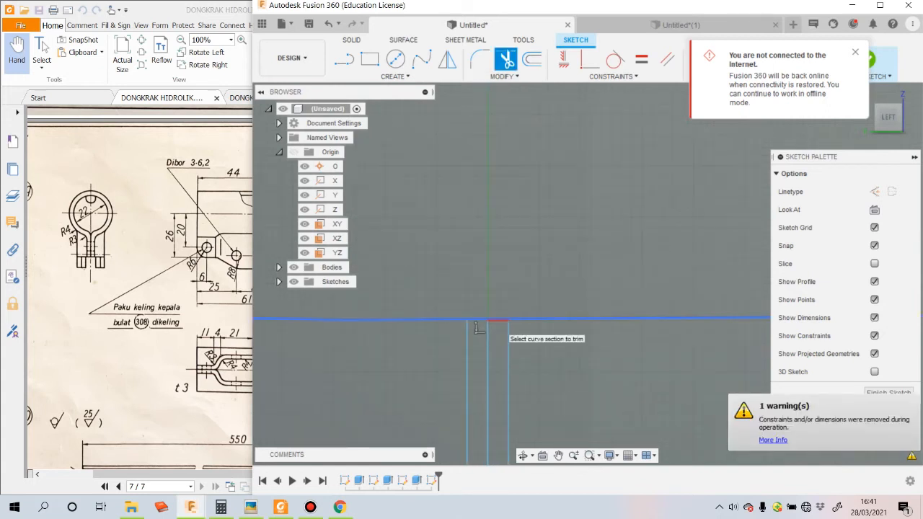
click(482, 320)
click(487, 328)
scroll(510, 296, down, 5)
scroll(505, 160, down, 8)
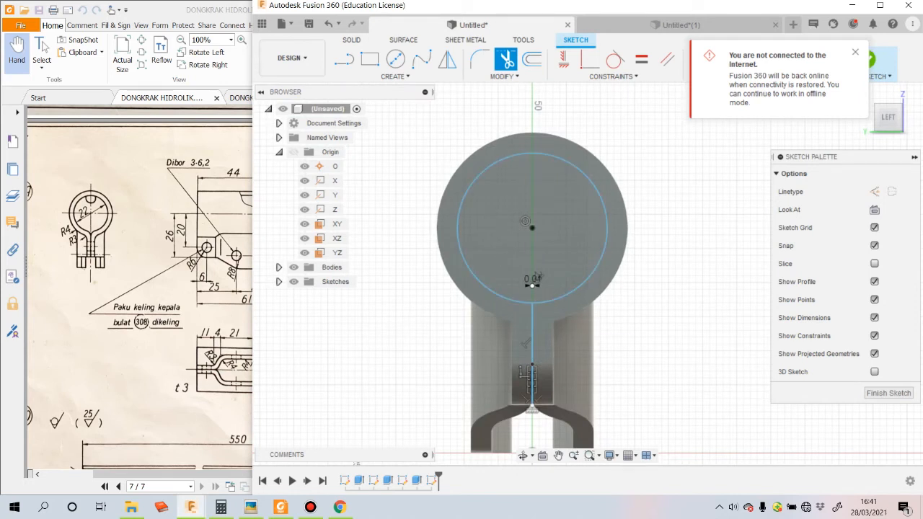
Step: Extrude the bore circle together with the slit profiles as a cut, with the extent type set to All
click(352, 40)
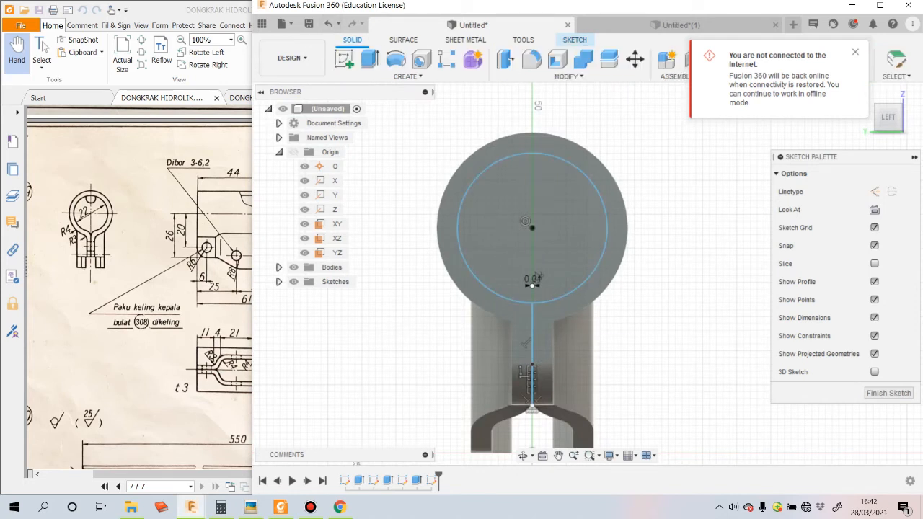
click(369, 60)
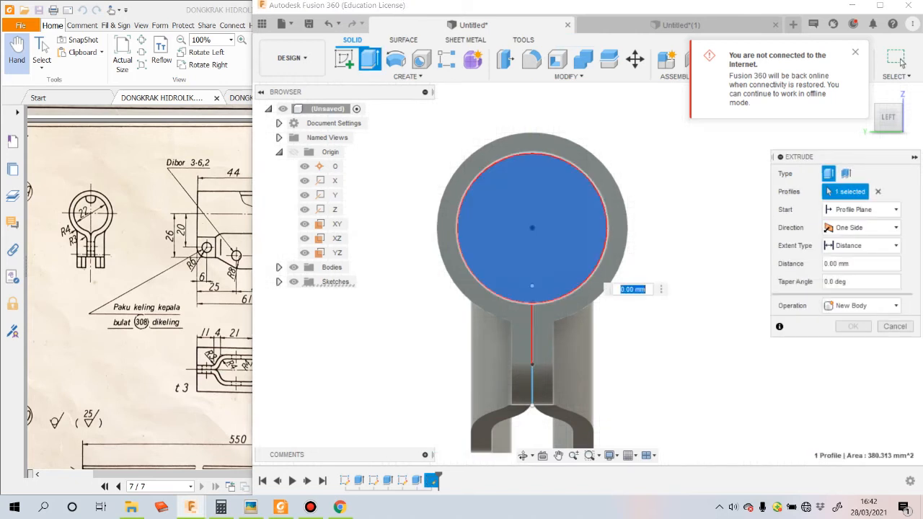
scroll(530, 400, up, 10)
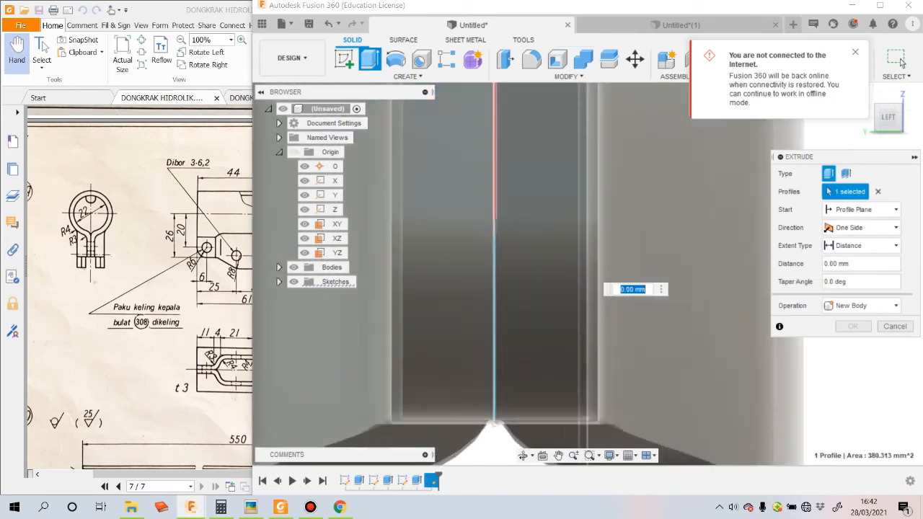
scroll(543, 311, up, 10)
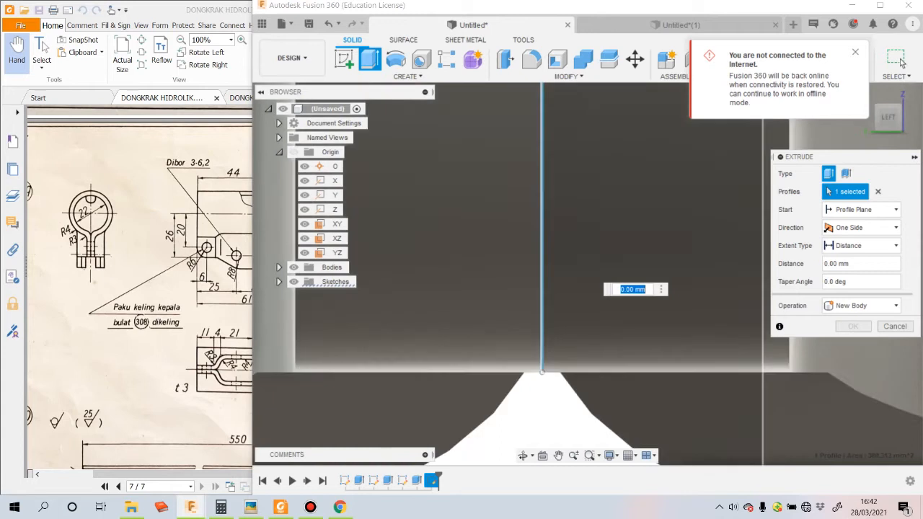
scroll(552, 289, up, 2)
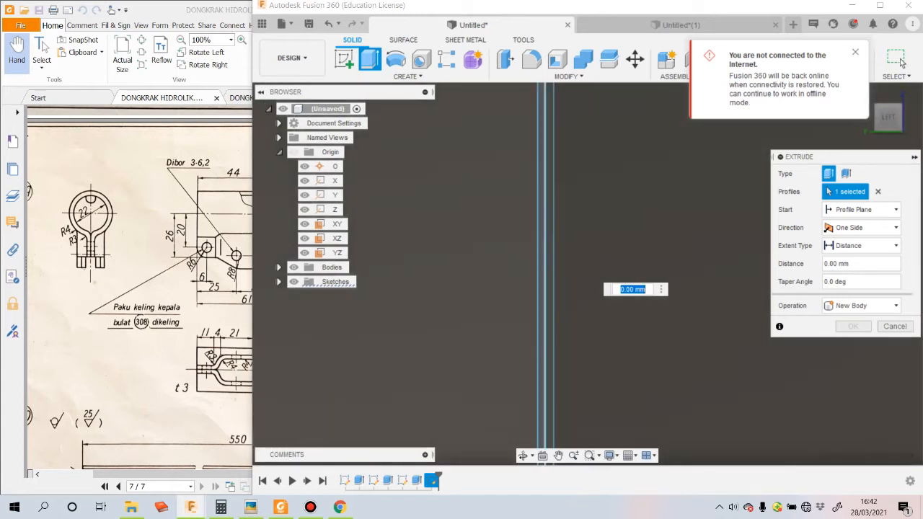
click(551, 288)
click(541, 287)
scroll(541, 286, down, 10)
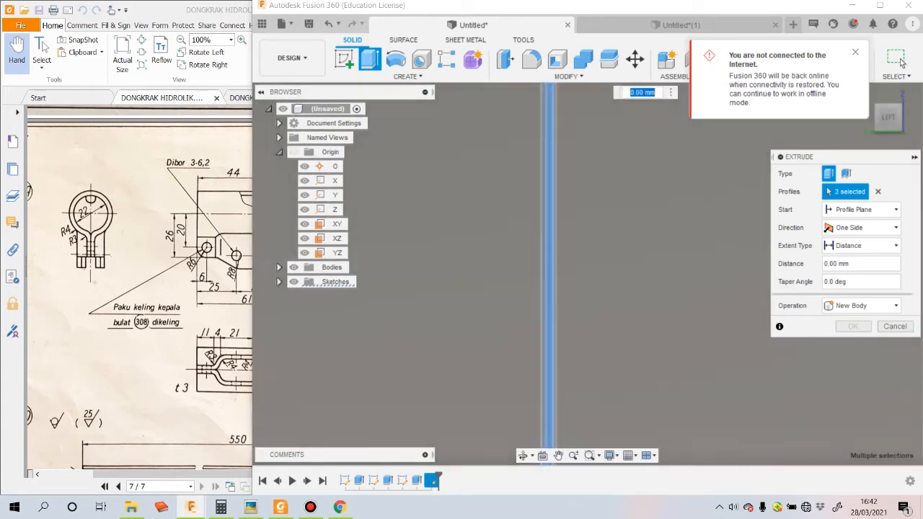
scroll(559, 328, down, 4)
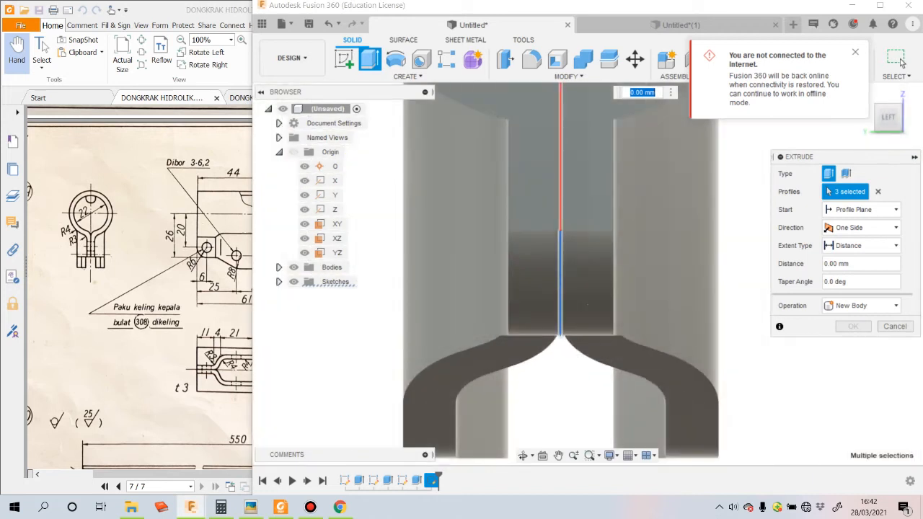
scroll(559, 303, up, 10)
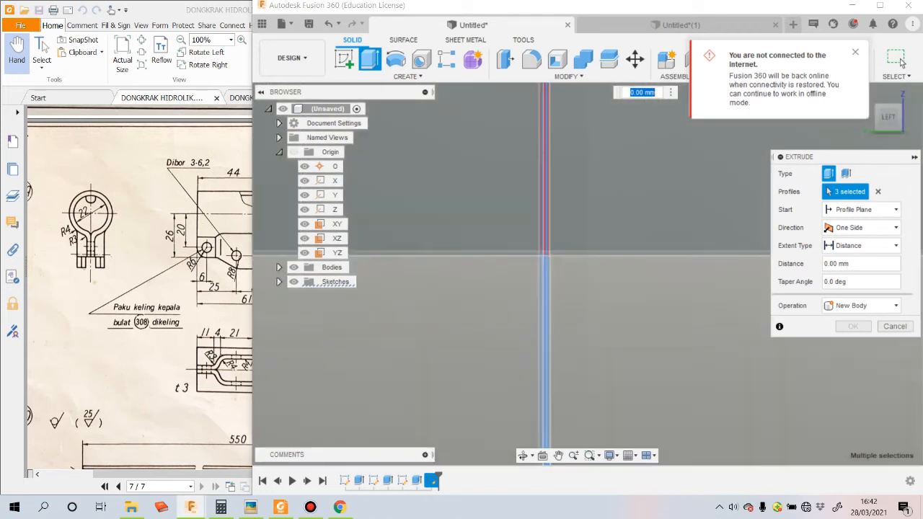
scroll(548, 265, up, 8)
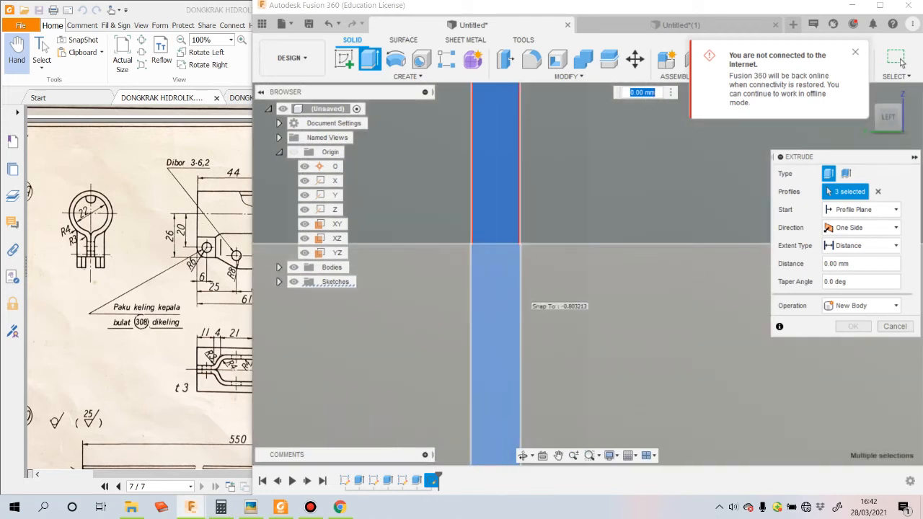
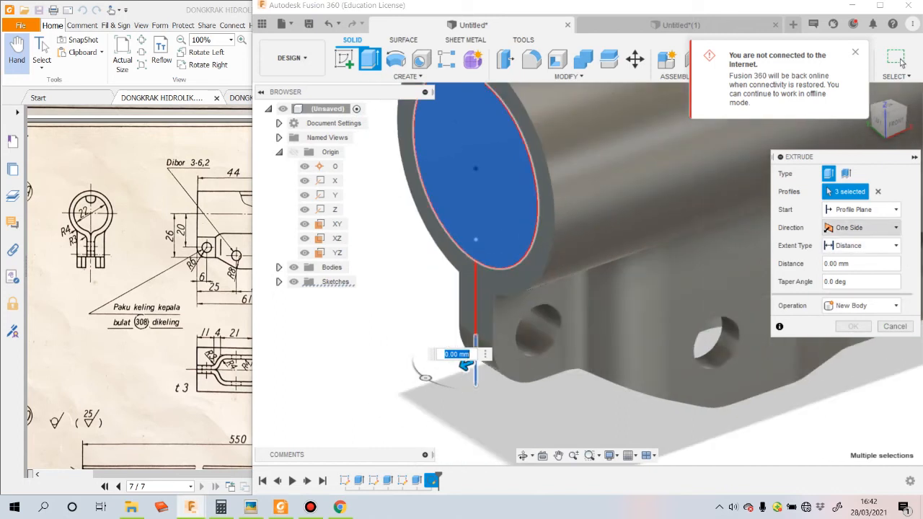
click(861, 228)
click(849, 244)
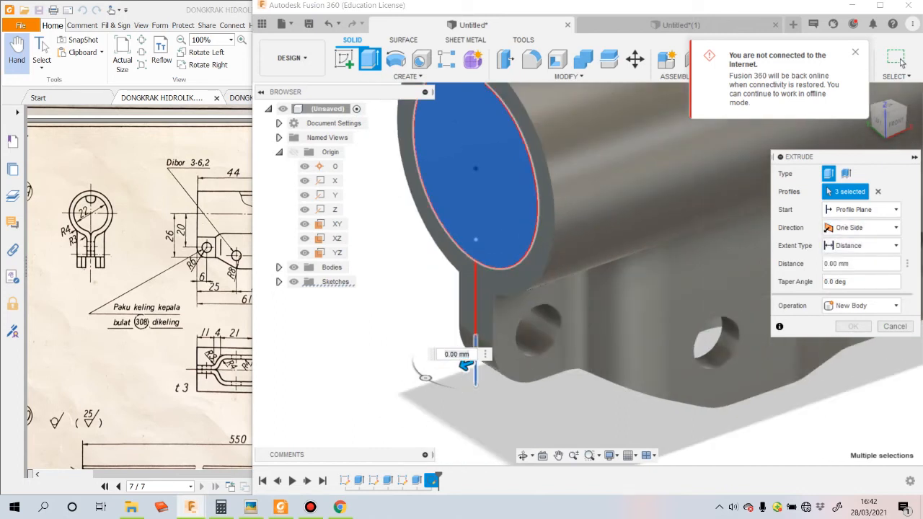
click(862, 245)
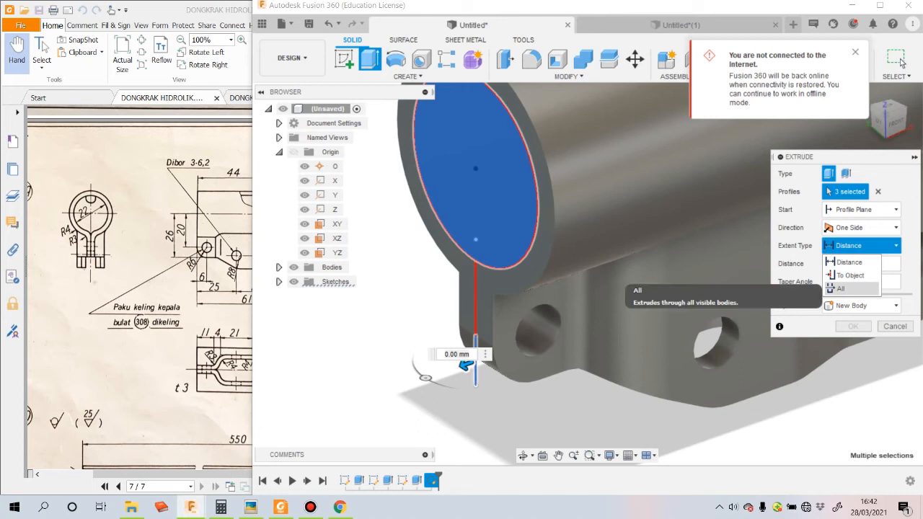
click(840, 289)
key(Return)
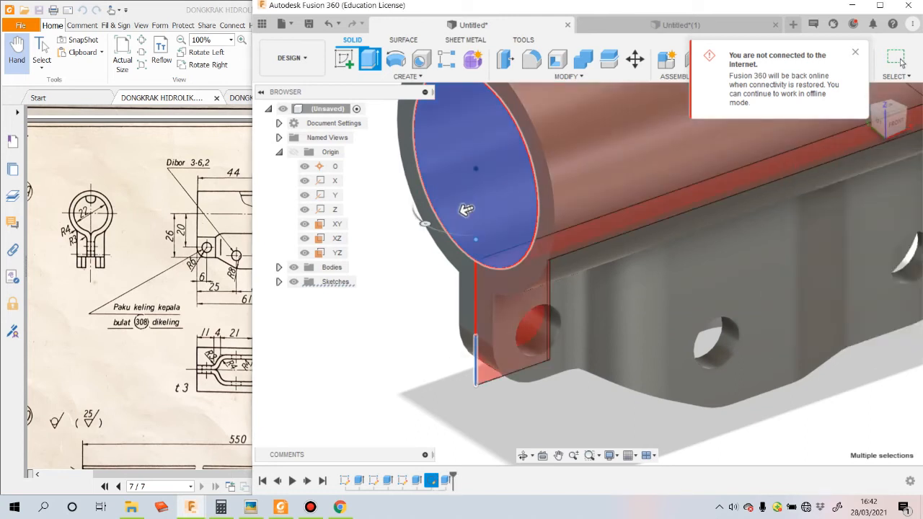
Step: Examine the hollow cylinder, the slit between the flanges and the rivet holes from several sides
click(901, 63)
shift+middle_drag(533, 289, 671, 246)
shift+middle_drag(620, 288, 478, 333)
scroll(479, 333, down, 3)
scroll(479, 333, down, 2)
shift+middle_drag(574, 270, 527, 268)
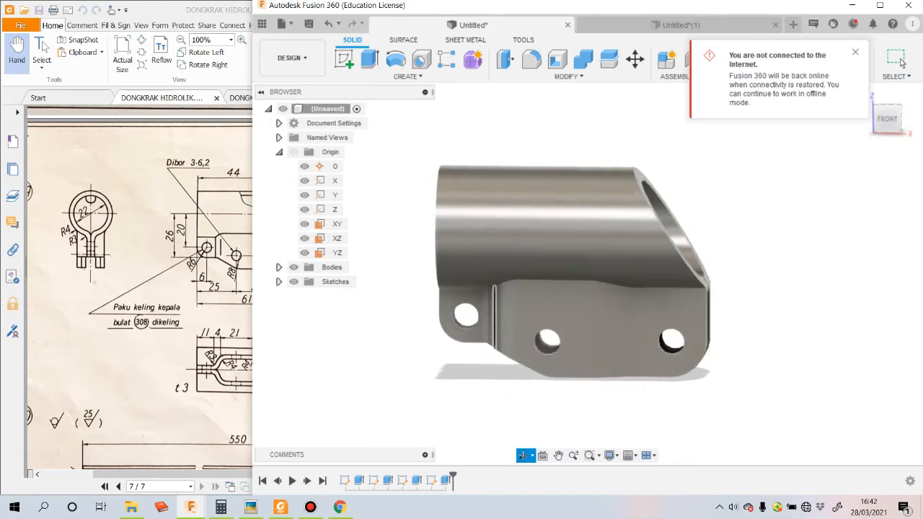
scroll(705, 304, up, 3)
shift+middle_drag(705, 305, 735, 322)
scroll(707, 308, down, 3)
Step: Save the design as 309 Soket Tuas in the Project Dongkrak Hidrolik folder under Admin Project > TUGAS KULIAH
key(ctrl+s)
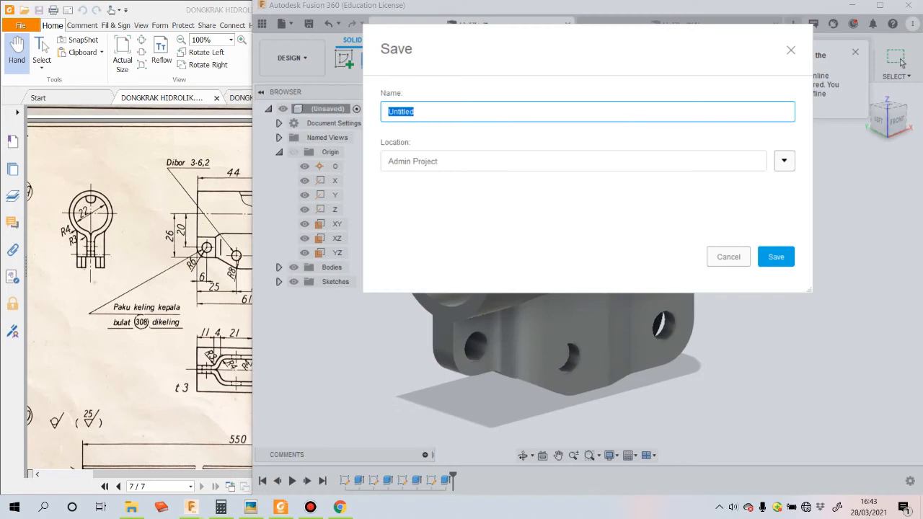
text(309 Soket Tuas)
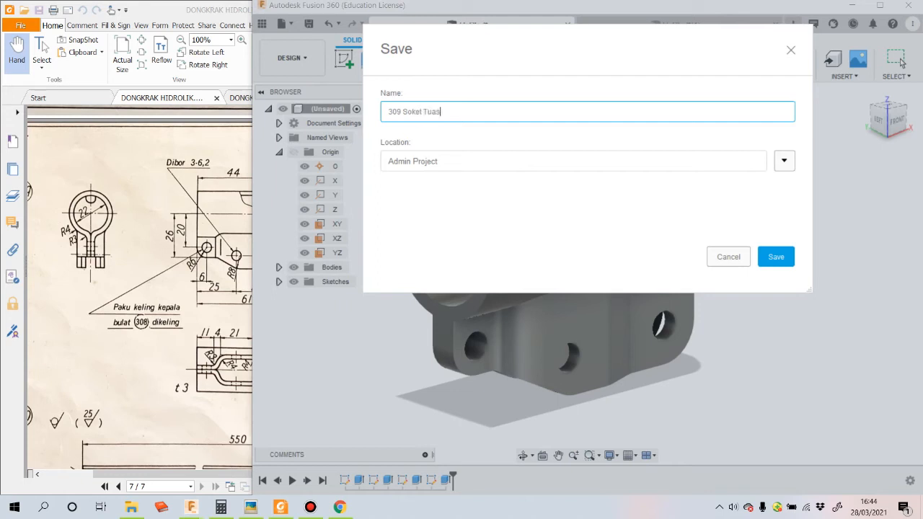
click(785, 161)
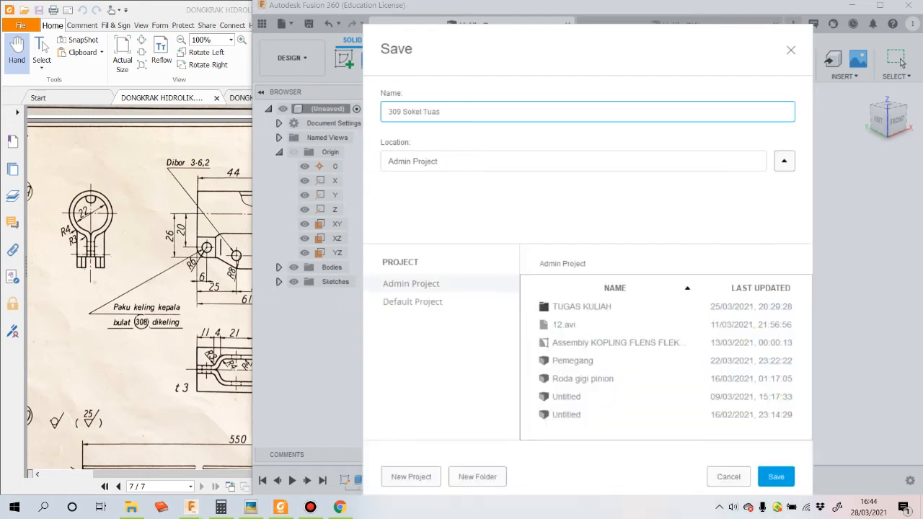
double_click(591, 307)
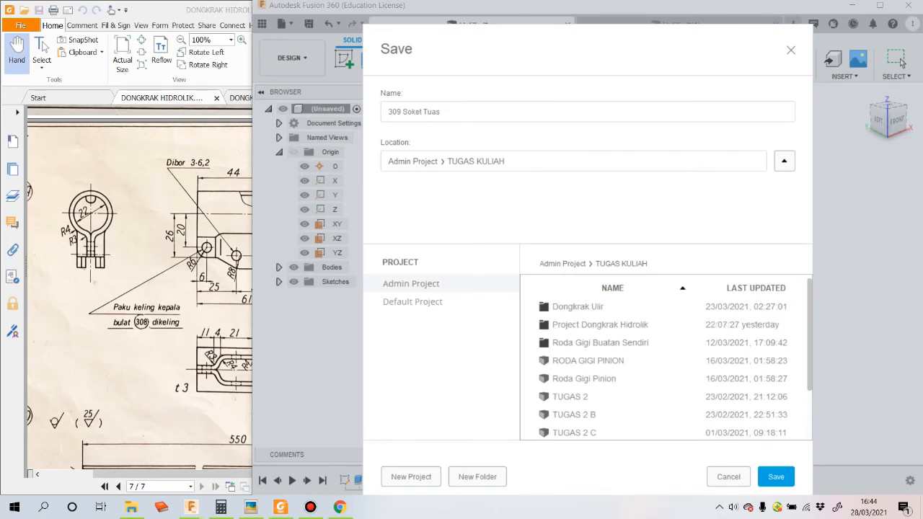
double_click(600, 325)
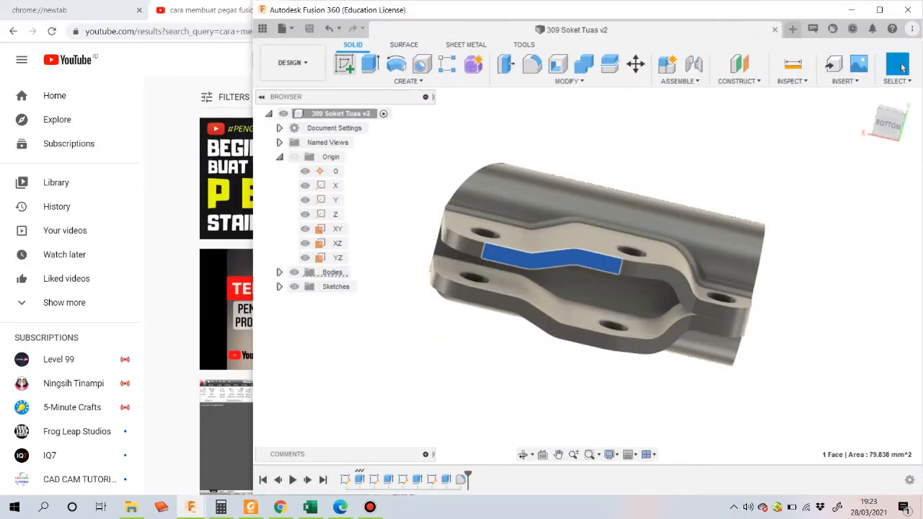
Step: Start a sketch on the selected flange underside face and project both curved bore faces seen through the slit into it
click(344, 63)
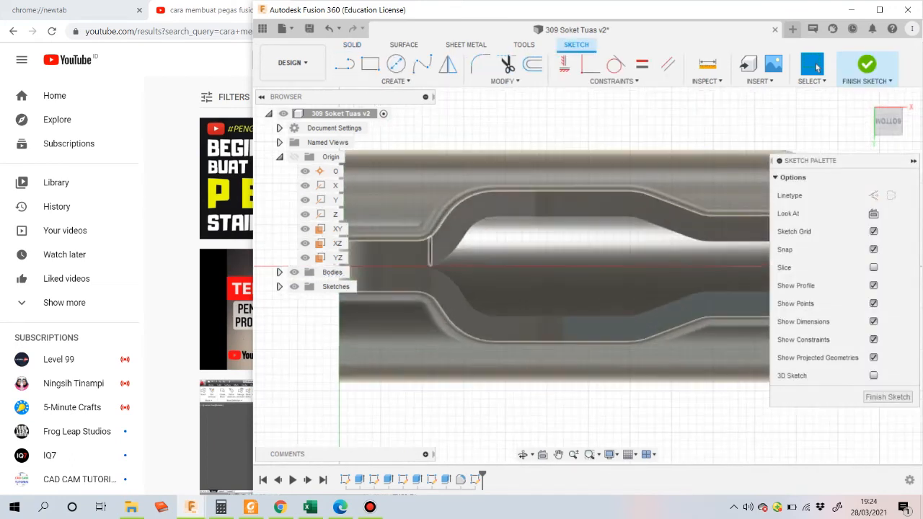
click(395, 81)
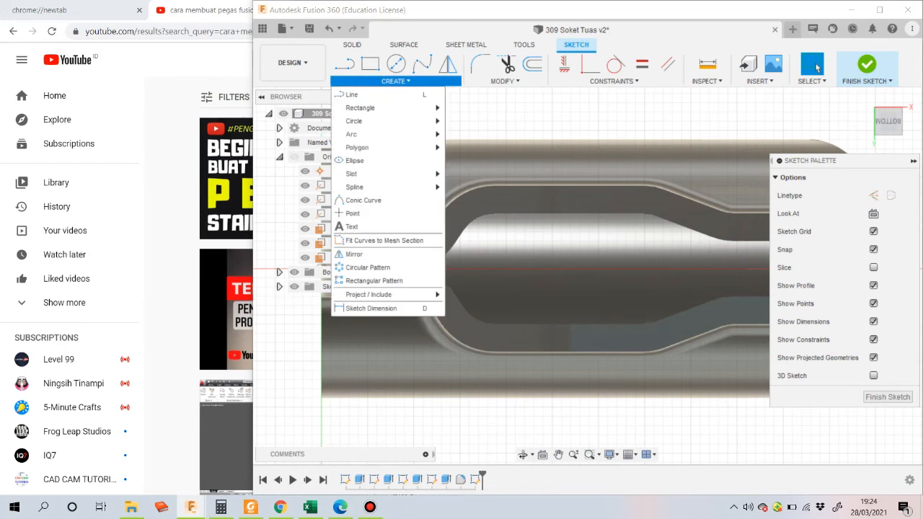
mouse_move(368, 295)
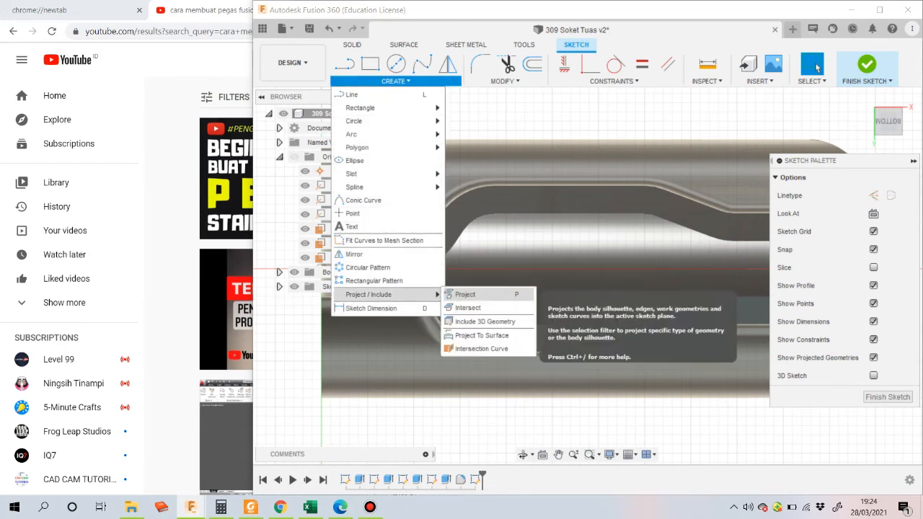
click(466, 294)
click(521, 239)
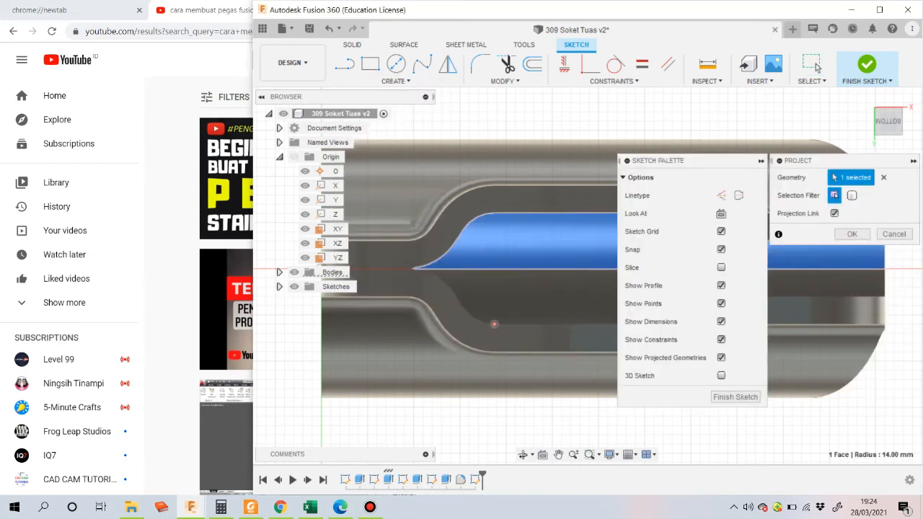
click(494, 314)
Step: Add the thin strip face along the centreline at the slit's narrow end to the projection and complete it
scroll(494, 295, down, 3)
scroll(426, 277, up, 10)
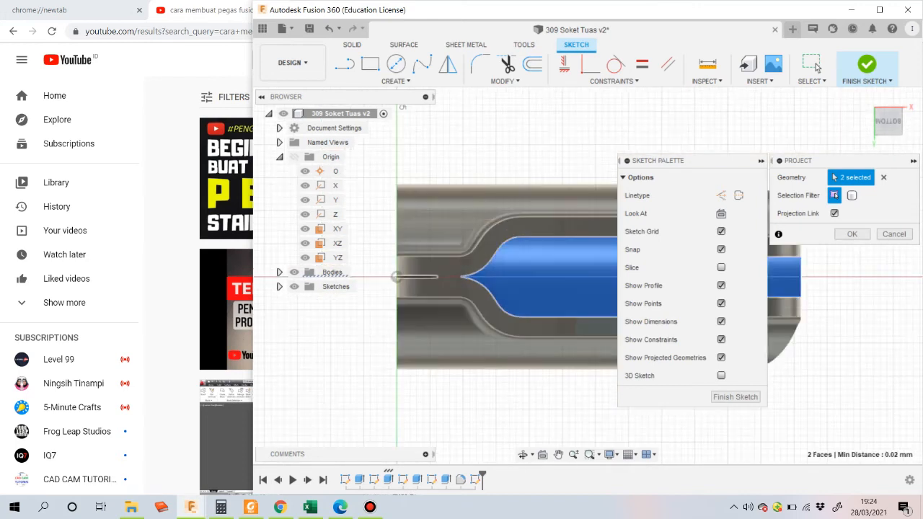
scroll(463, 294, up, 10)
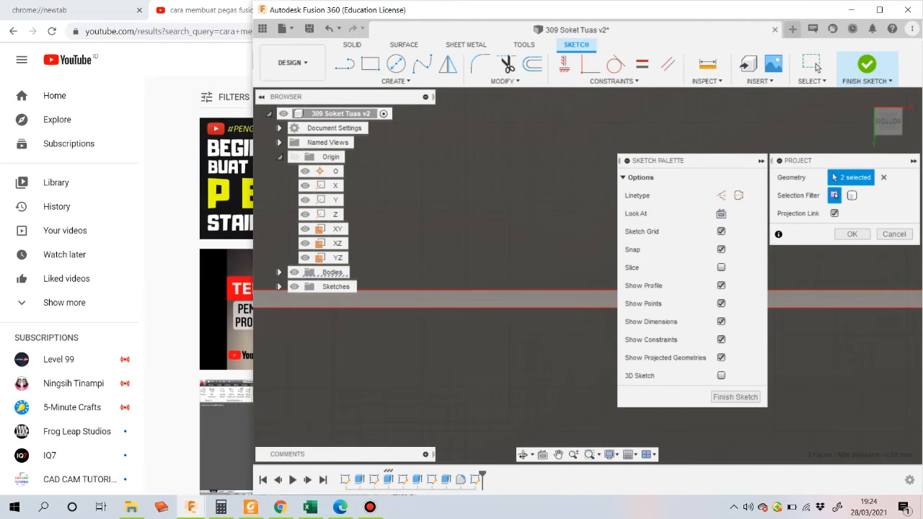
click(463, 298)
scroll(463, 296, down, 12)
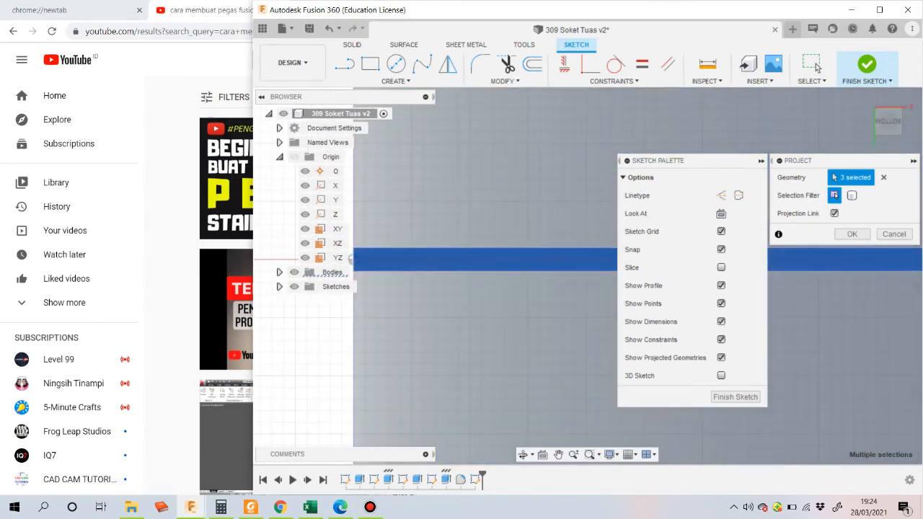
click(816, 63)
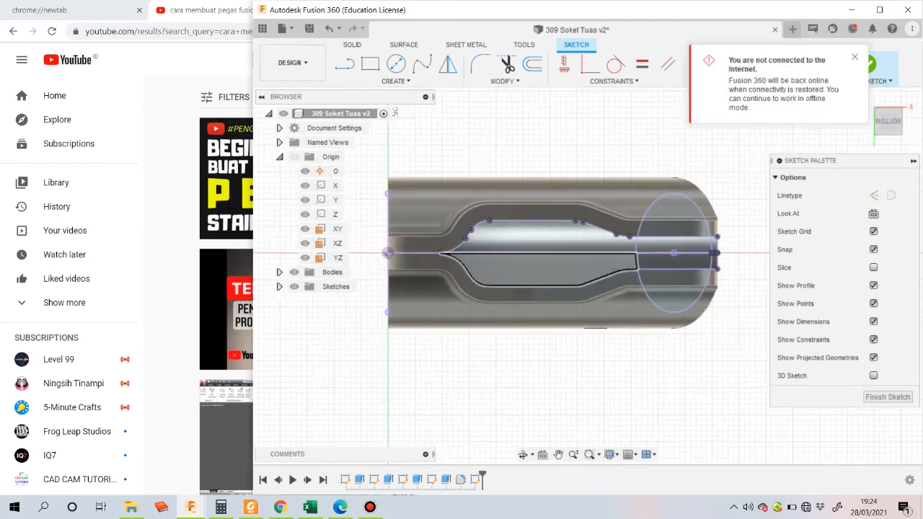
scroll(649, 321, up, 1)
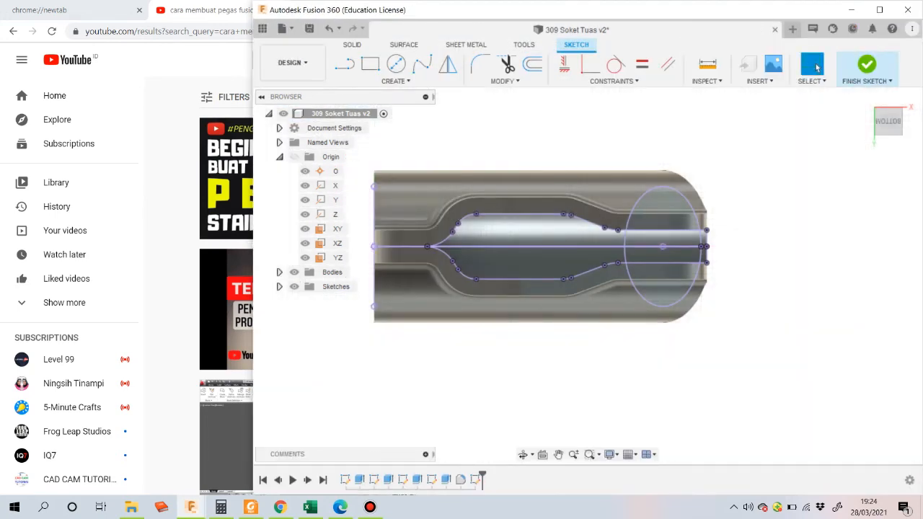
Step: Finish the sketch and start an extrusion with both halves of the wide slit opening, including the small pieces at the open end
click(866, 65)
key(e)
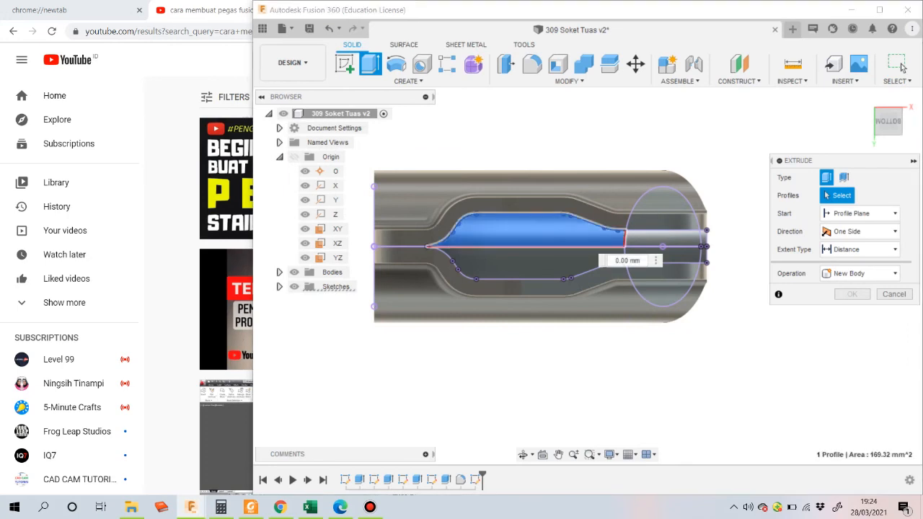
click(669, 239)
click(670, 255)
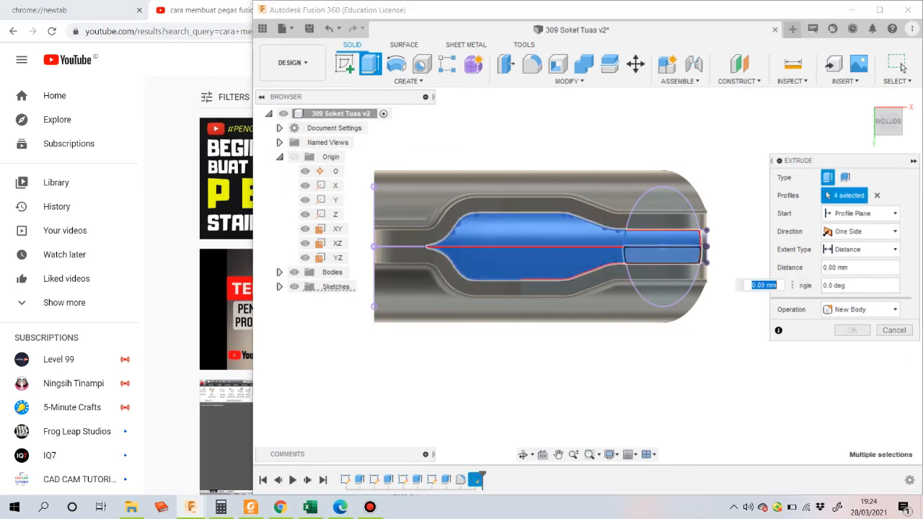
scroll(708, 246, up, 3)
scroll(712, 234, up, 4)
click(673, 242)
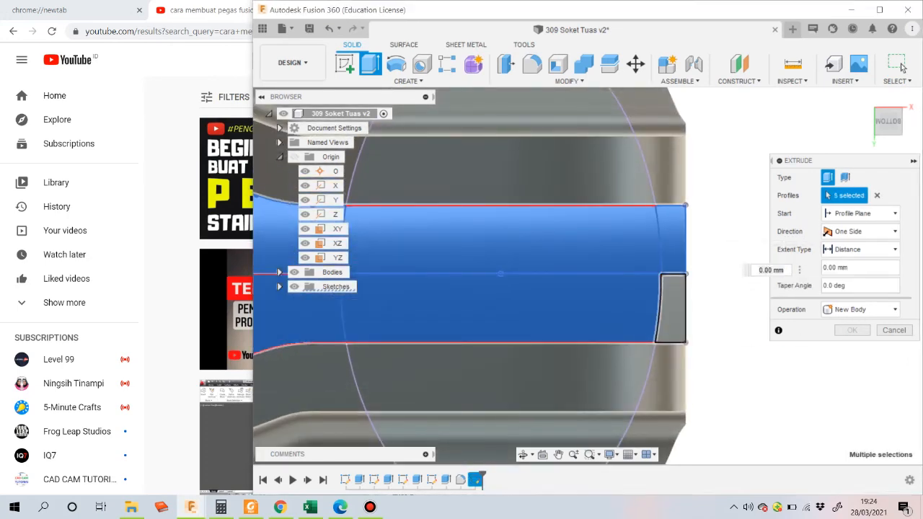
click(673, 310)
Step: Add the thin strip profile at the slit's narrow end to the extrusion selection
scroll(725, 253, down, 3)
scroll(729, 249, down, 4)
scroll(451, 245, up, 8)
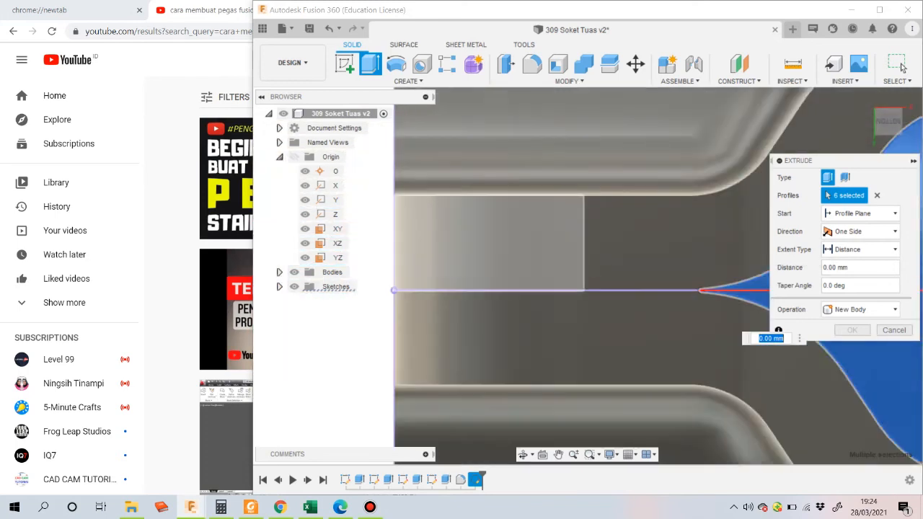
scroll(455, 297, down, 3)
scroll(455, 288, up, 6)
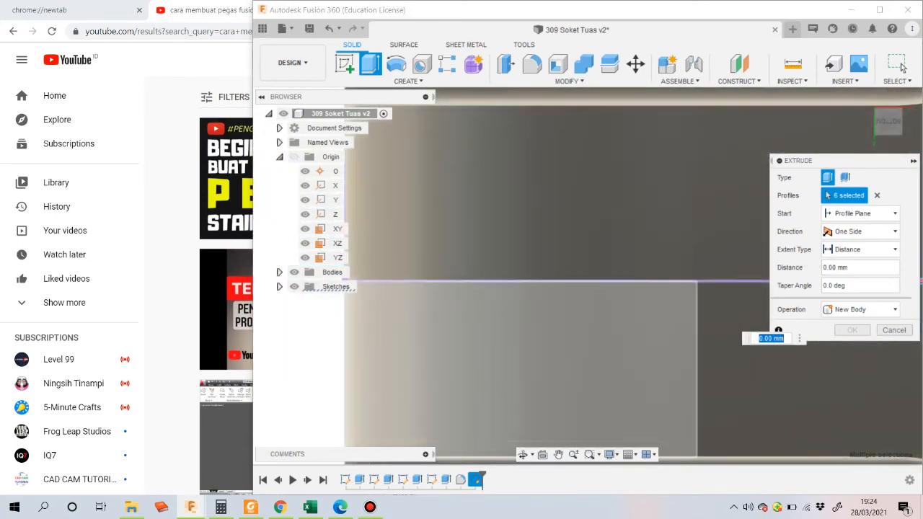
scroll(455, 279, up, 4)
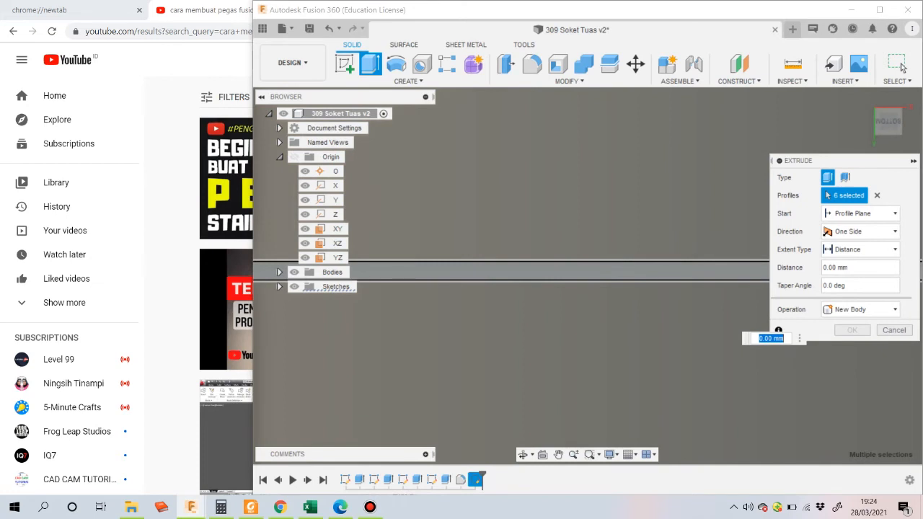
click(497, 274)
scroll(497, 280, down, 5)
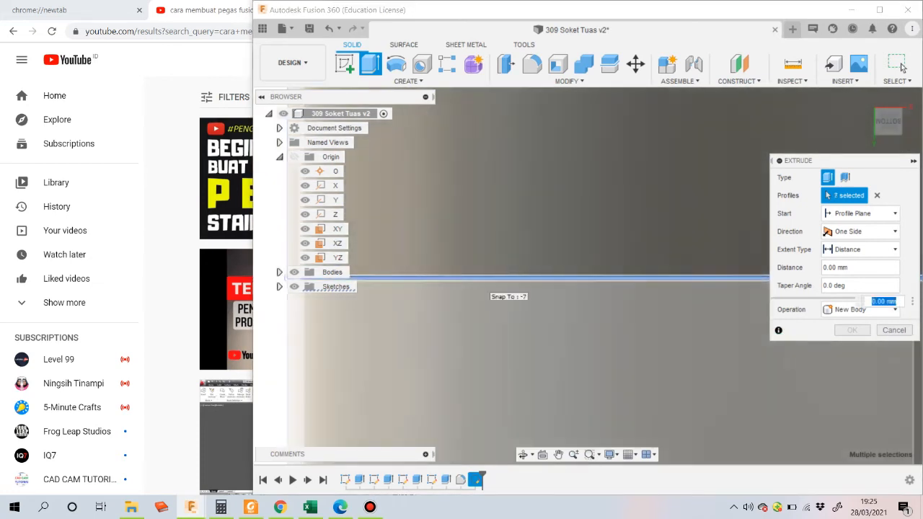
Step: Extrude the seven slit profiles -31 mm up into the bore as a cut and save the design
scroll(497, 280, down, 10)
shift+middle_drag(497, 279, 413, 369)
drag(545, 332, 544, 233)
click(889, 127)
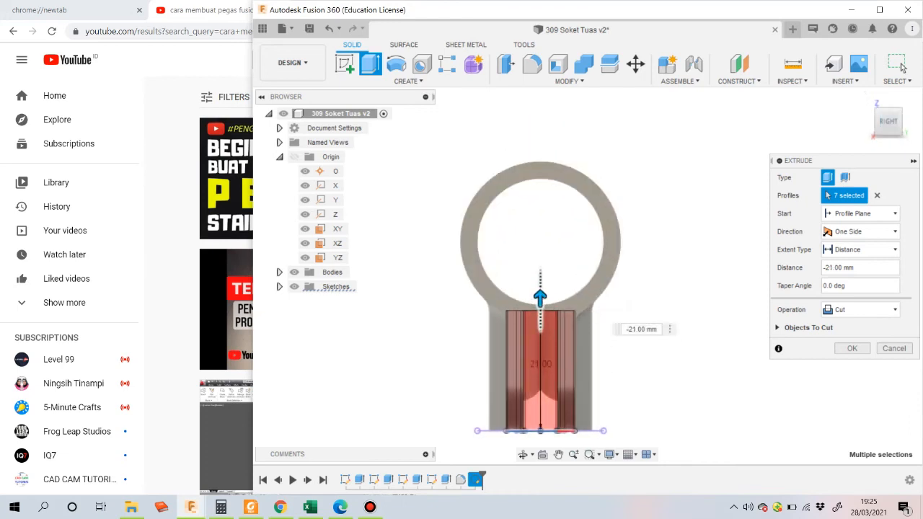
drag(540, 240, 540, 240)
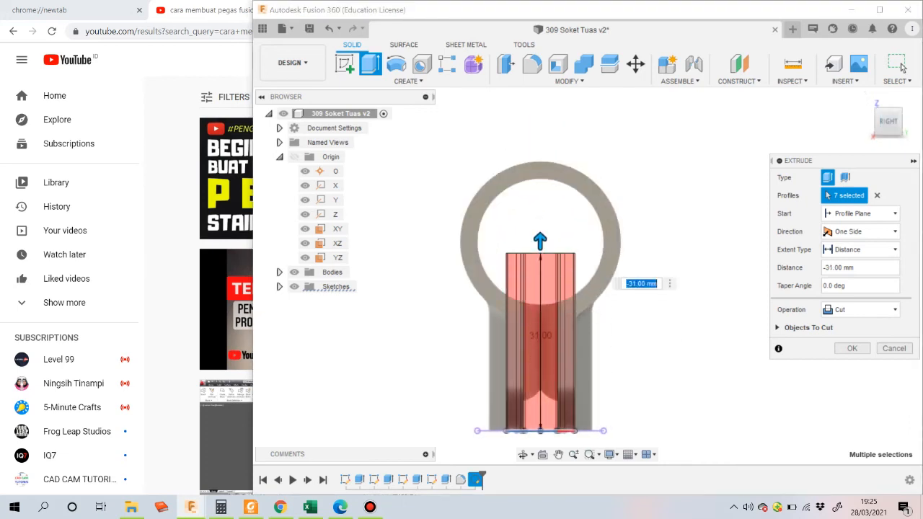
key(Return)
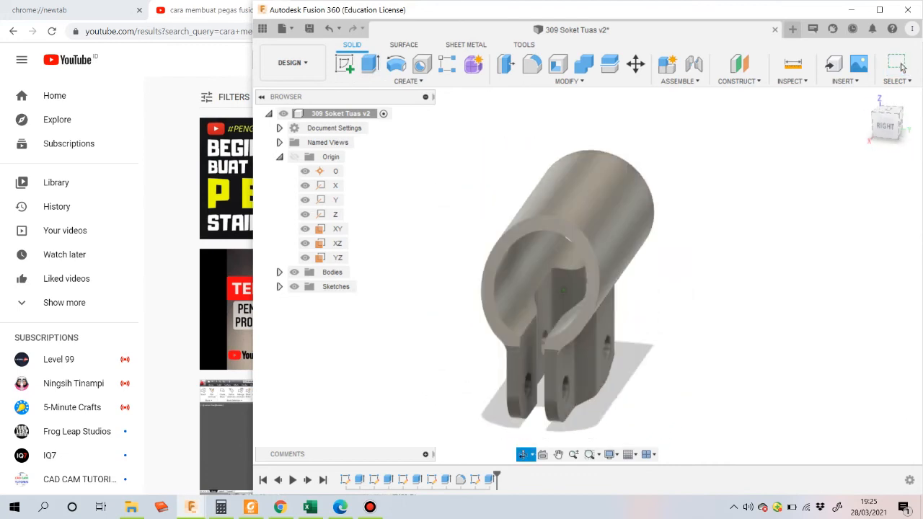
key(ctrl+s)
key(Return)
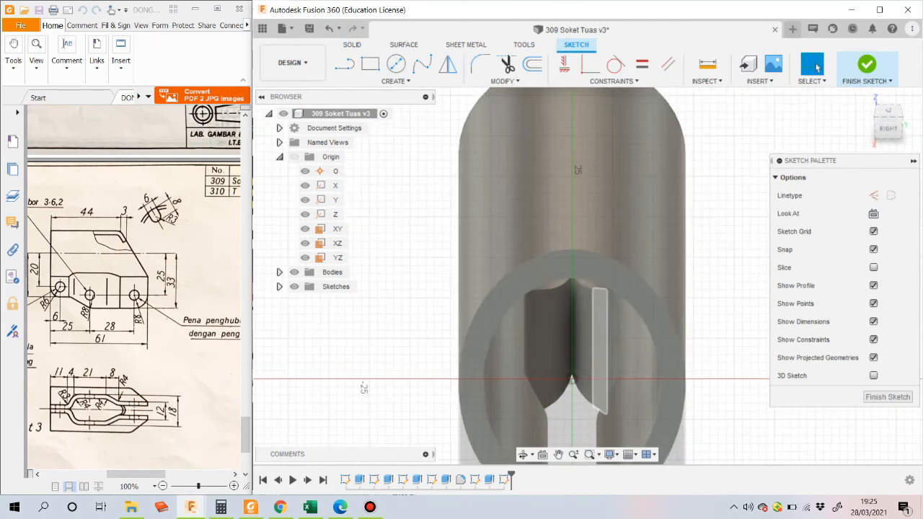
Step: Project the ring-shaped face at the tube's slanted end into the open sketch
scroll(599, 306, up, 2)
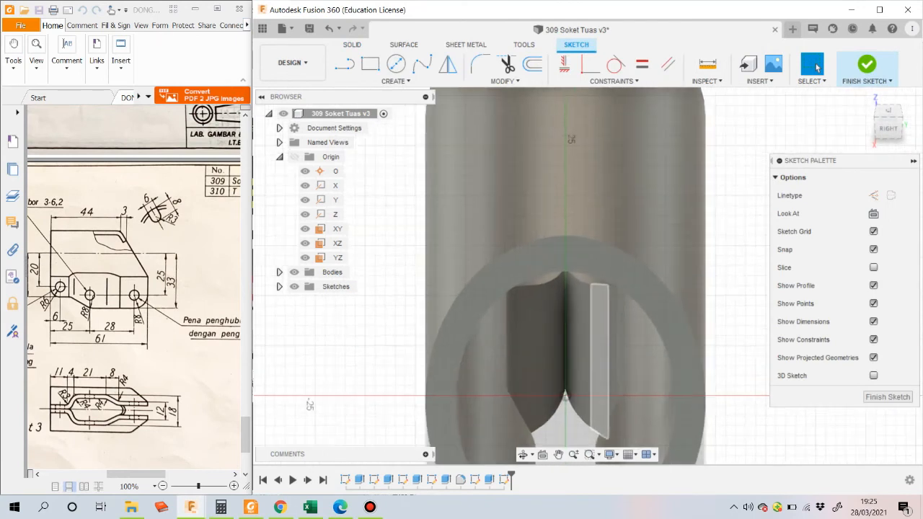
click(396, 81)
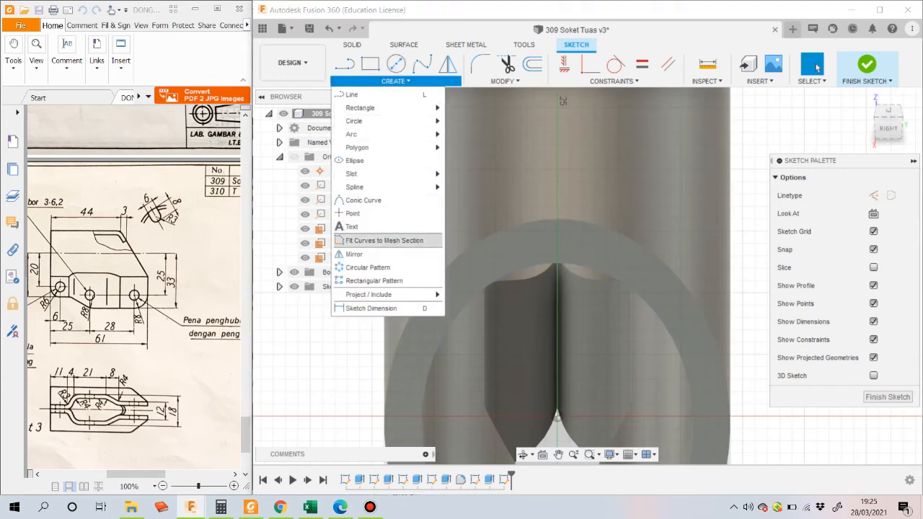
mouse_move(382, 294)
click(465, 294)
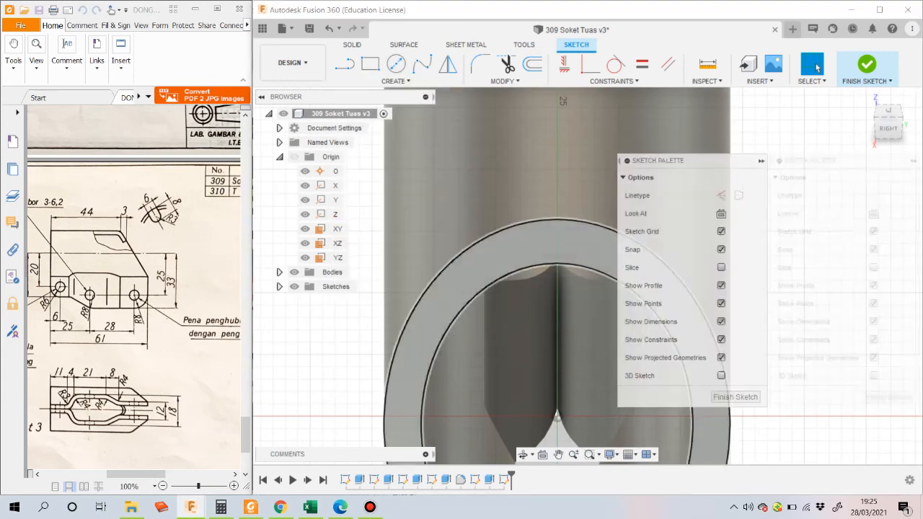
click(467, 282)
click(817, 67)
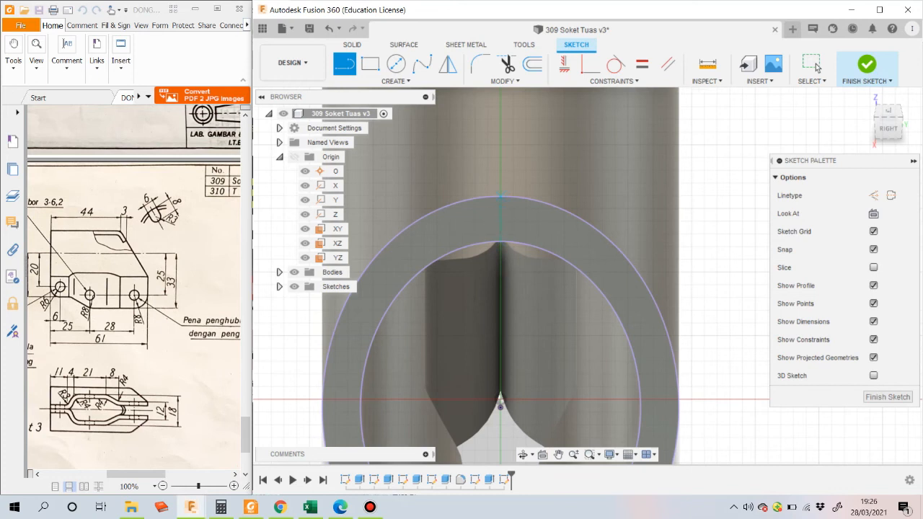
Step: Draw a 3 mm wide line outline from the outer ring edge's top point, reaching past the inner edge and back to the vertical axis
click(499, 196)
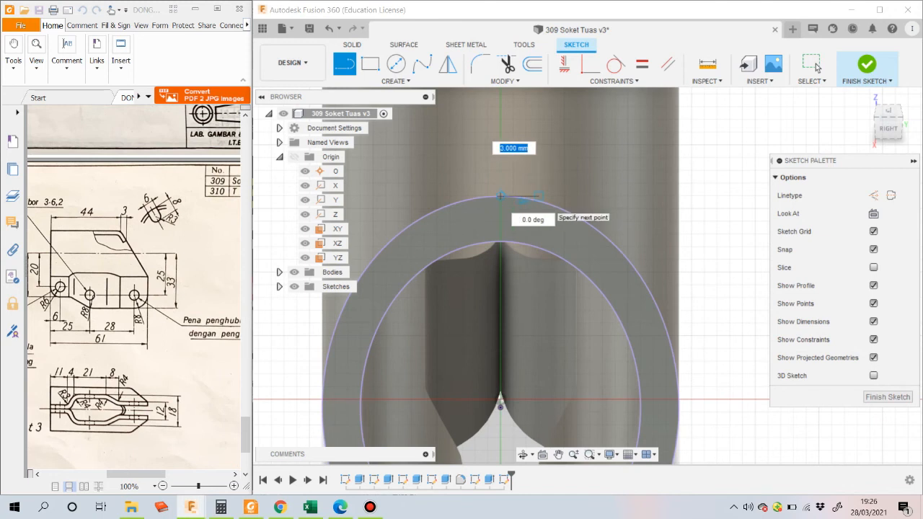
text(3)
key(Return)
click(815, 63)
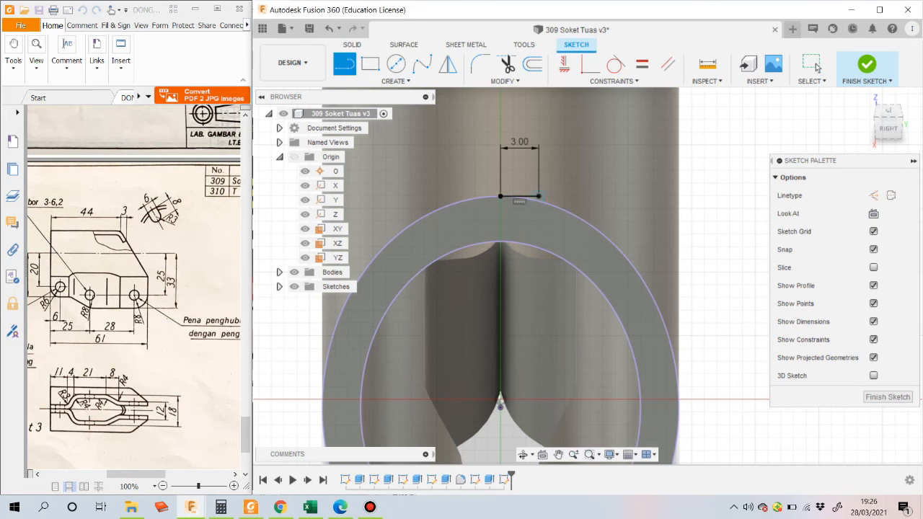
click(538, 197)
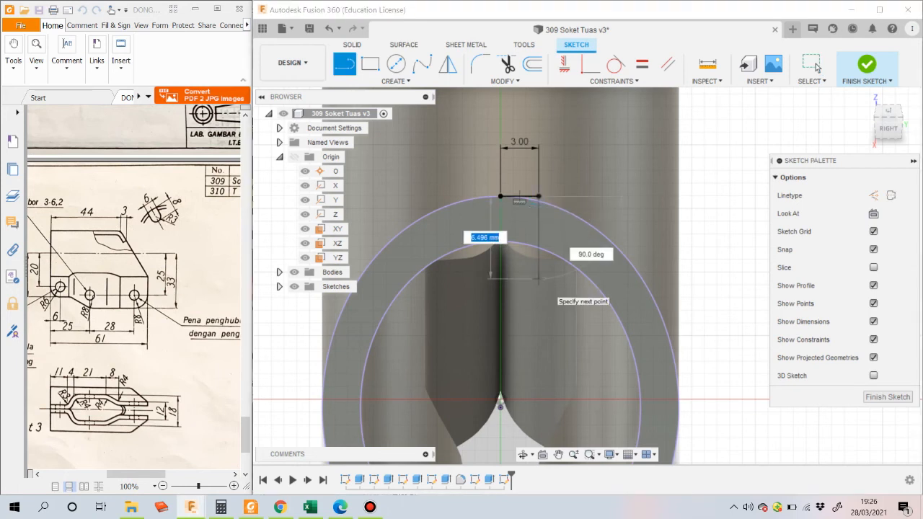
click(539, 259)
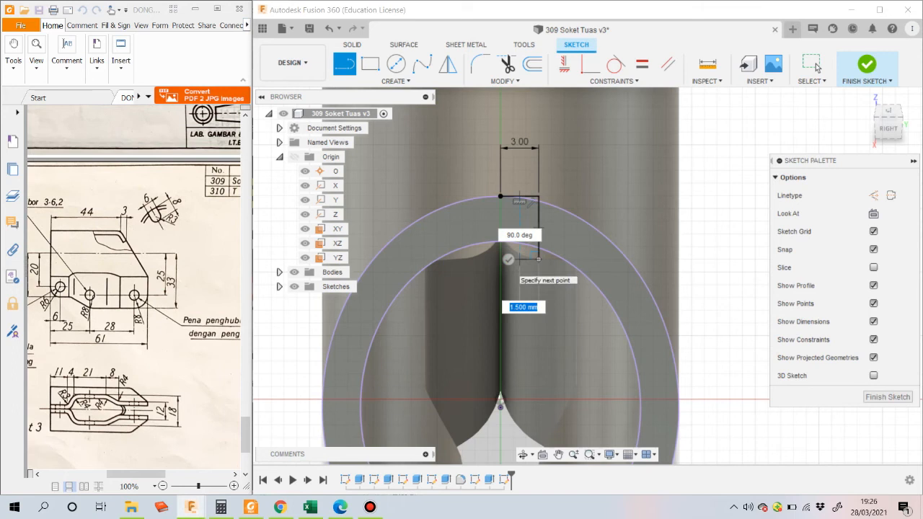
scroll(497, 258, up, 2)
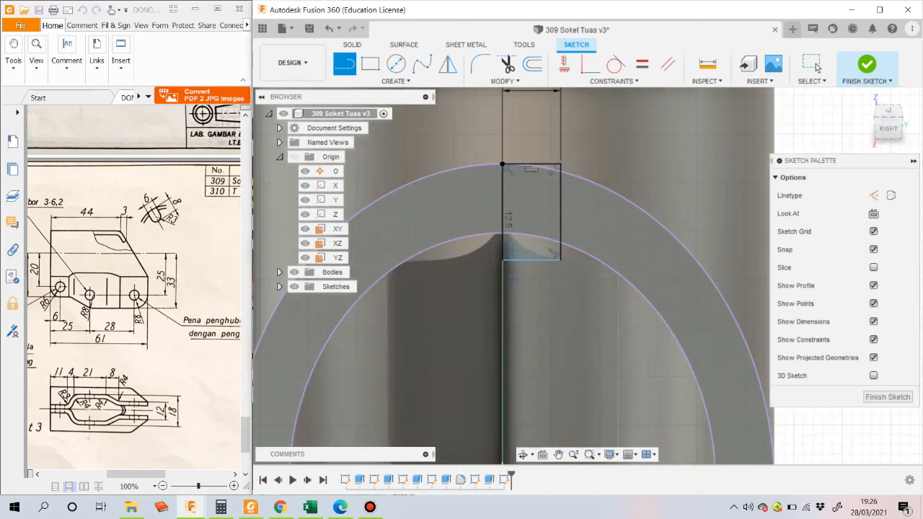
click(815, 63)
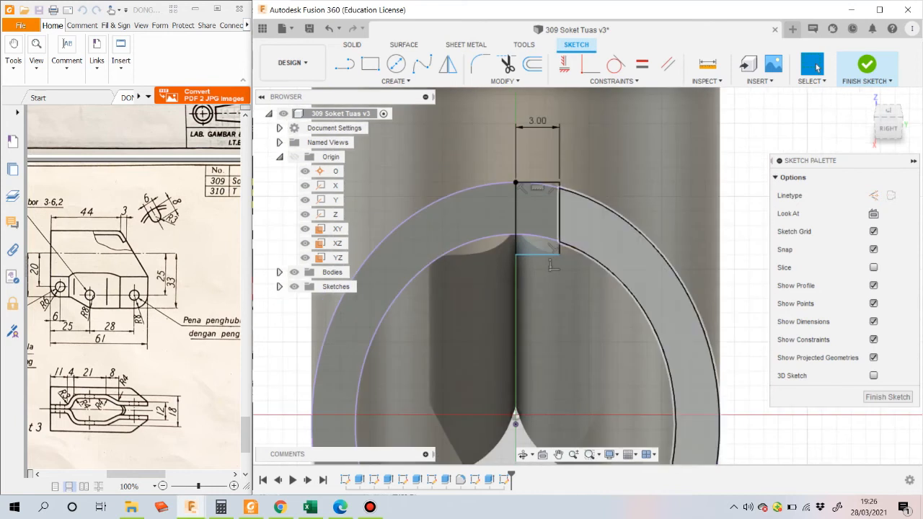
Step: Draw a circle of 3 mm radius centred on the outline's lower corner on the vertical axis, reaching the opposite lower corner
key(t)
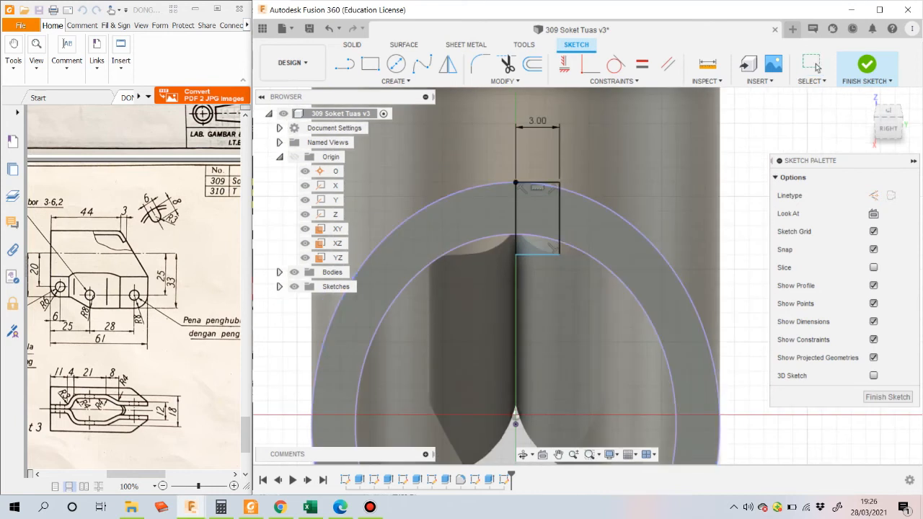
key(c)
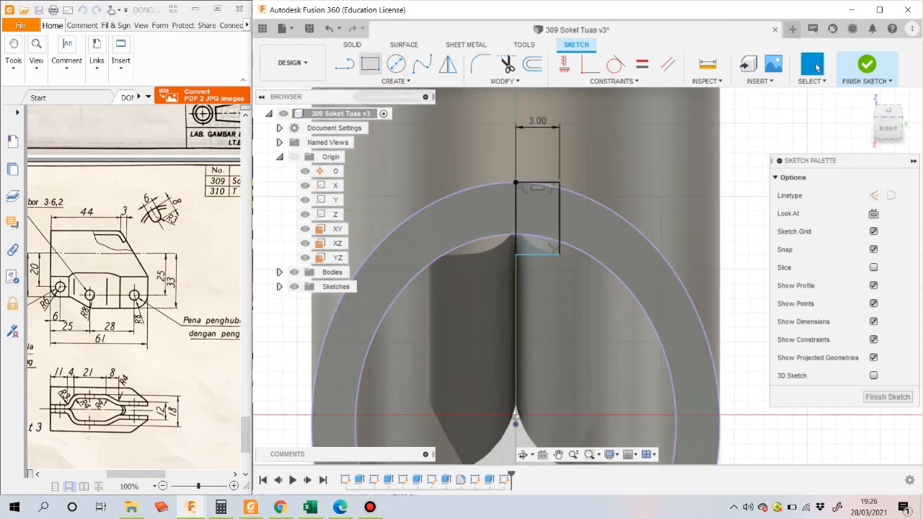
click(515, 255)
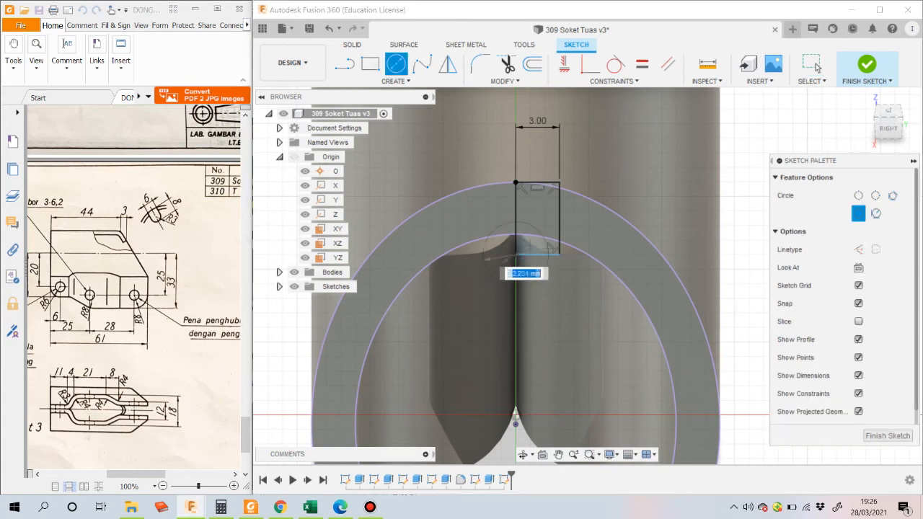
click(560, 254)
right_drag(577, 276, 629, 275)
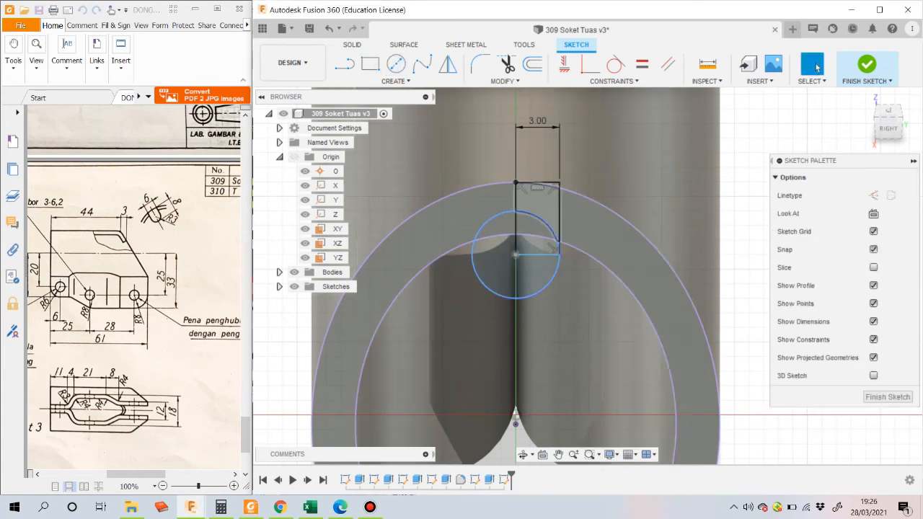
Step: Trim the circle's upper part above the inner ring edge and draw a line from its centre down to its lowest point
key(t)
click(550, 247)
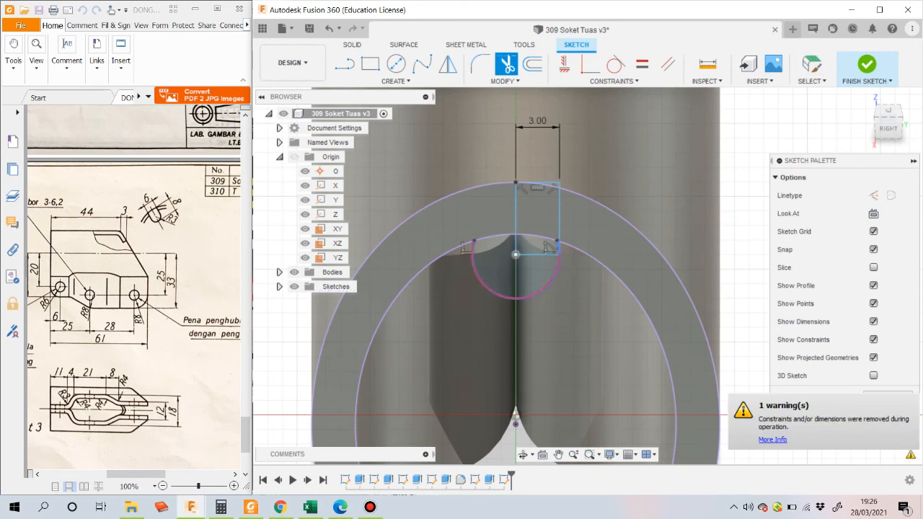
click(817, 67)
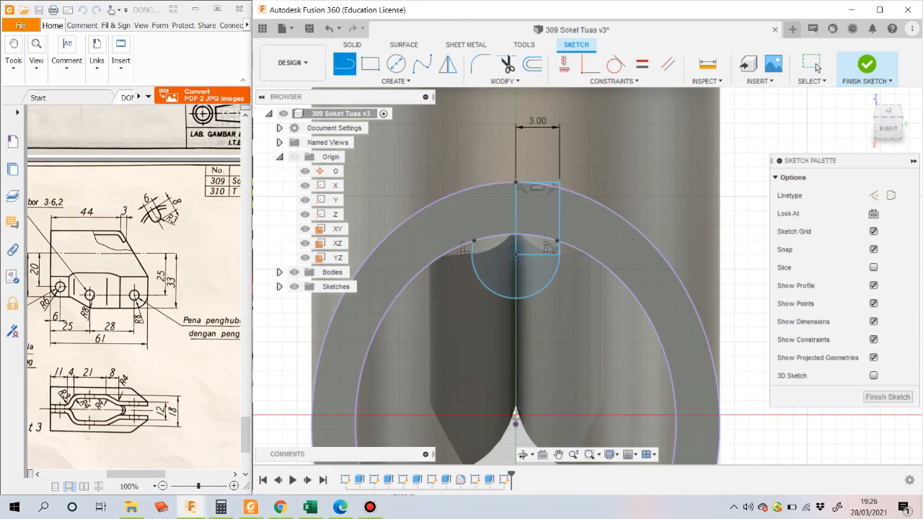
click(516, 255)
click(516, 298)
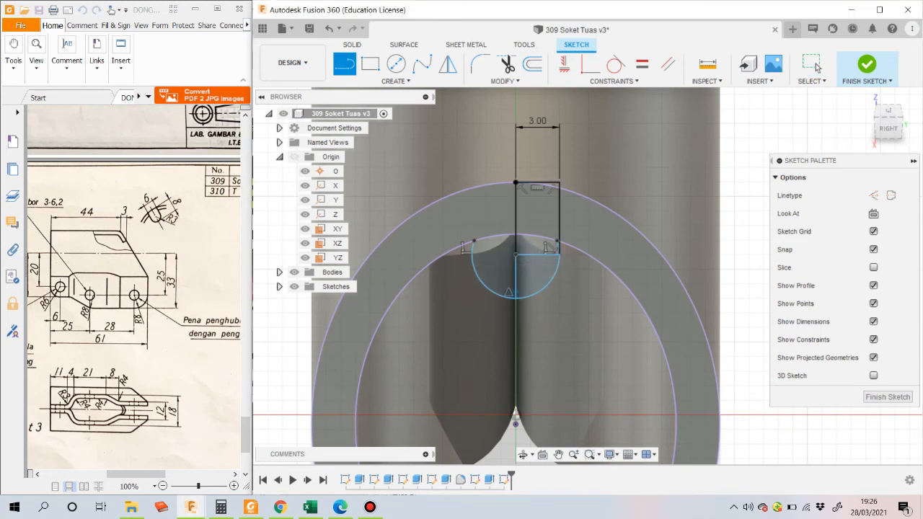
click(815, 65)
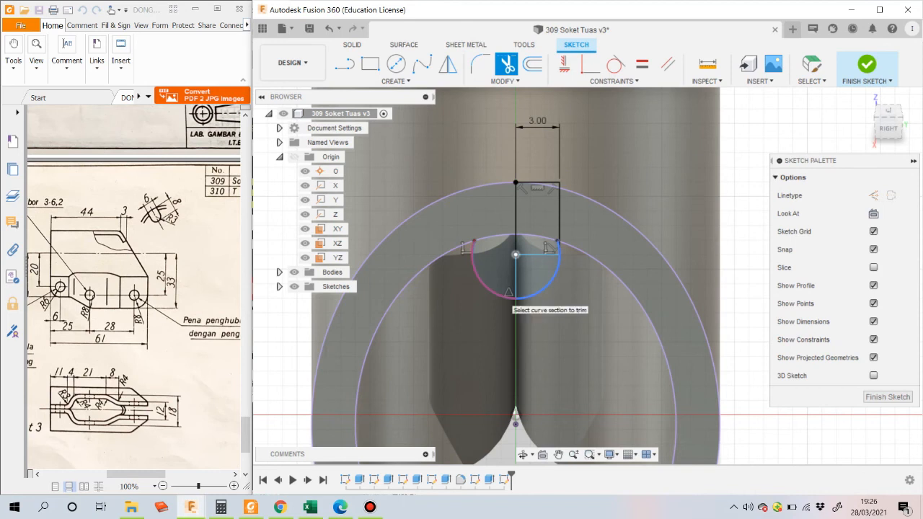
Step: Trim the arc on the far side of the vertical axis and the short arc stub above the outline's lower corner
click(509, 293)
scroll(541, 230, up, 2)
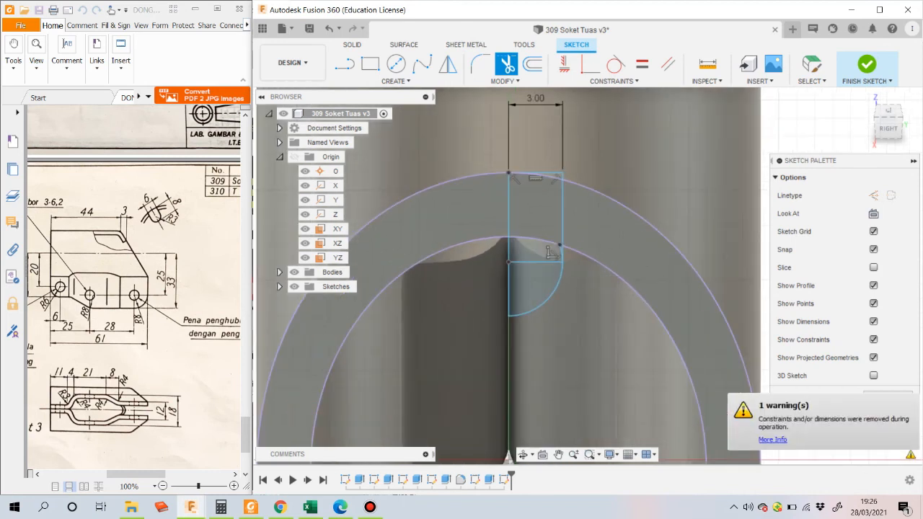
scroll(549, 251, up, 4)
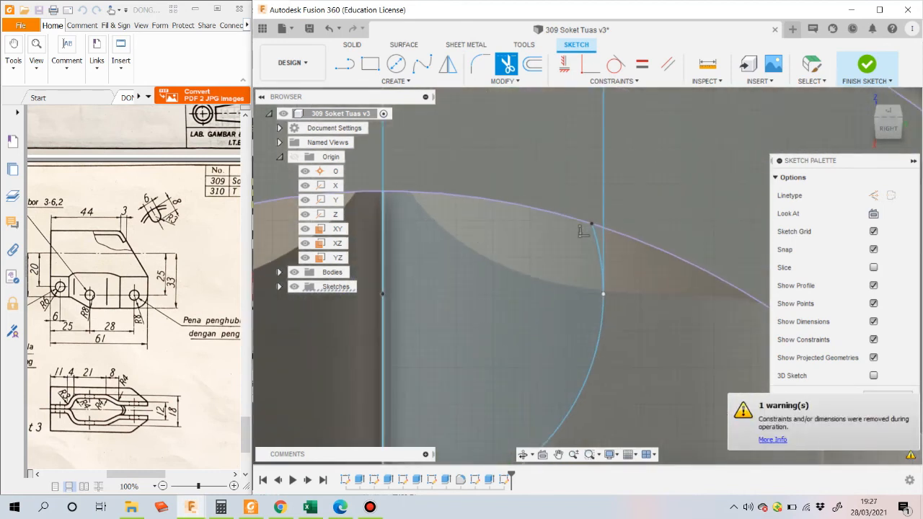
click(596, 247)
scroll(578, 249, down, 6)
key(Escape)
Step: Dimension the height from the outline's top line to the arc's lowest point as 8 mm
key(d)
click(507, 351)
scroll(507, 351, down, 3)
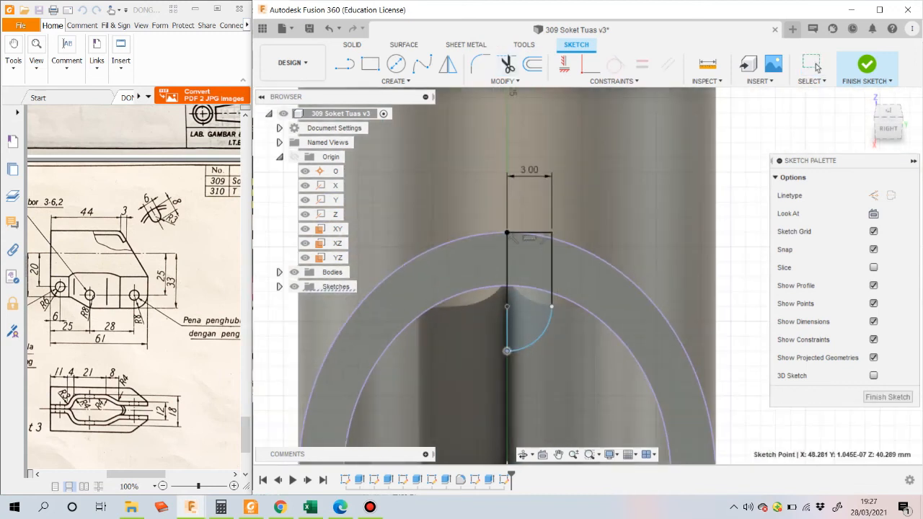
click(542, 233)
click(615, 248)
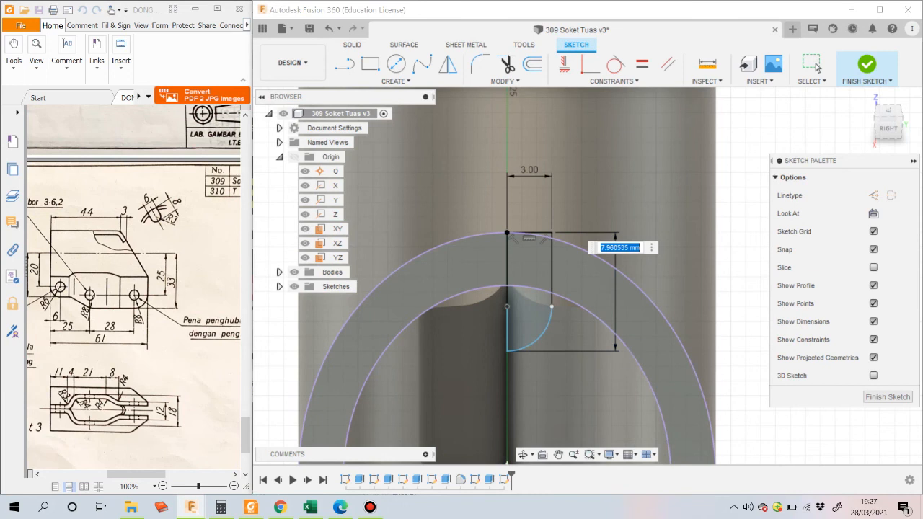
text(8)
key(Return)
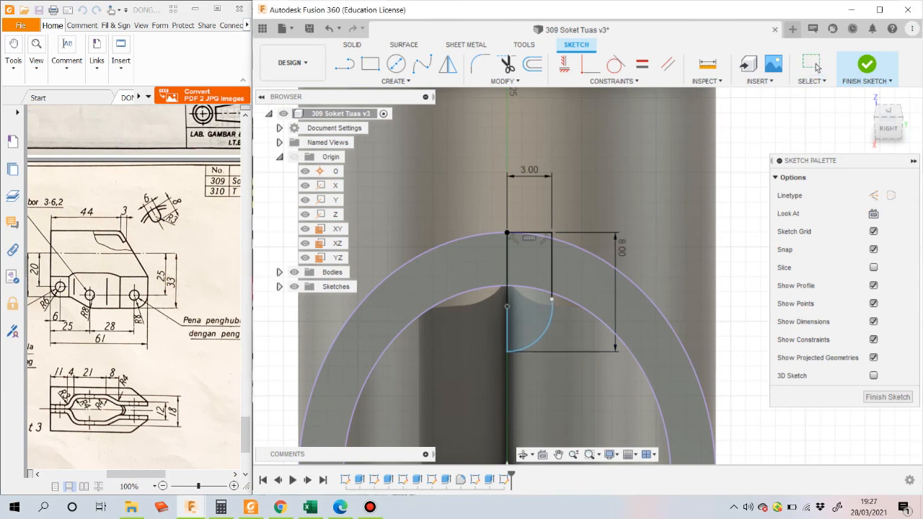
click(448, 64)
click(550, 254)
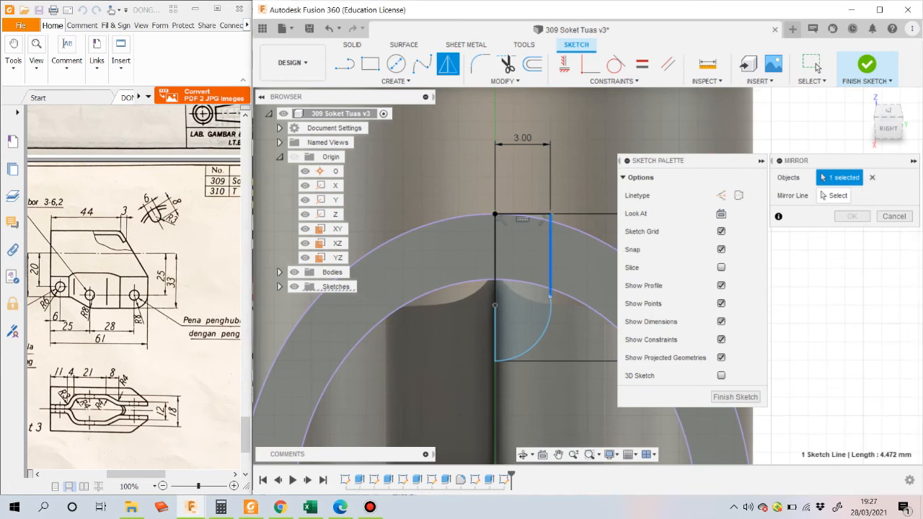
click(542, 334)
scroll(551, 296, up, 4)
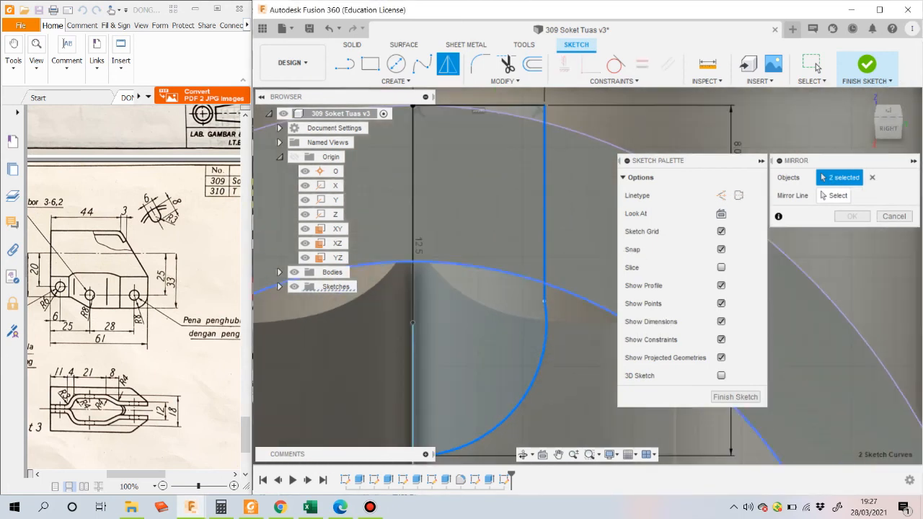
key(Escape)
scroll(563, 297, down, 2)
scroll(564, 329, up, 2)
Step: Make the vertical side line tangent to the arc and add a driven radius dimension to the arc
click(616, 64)
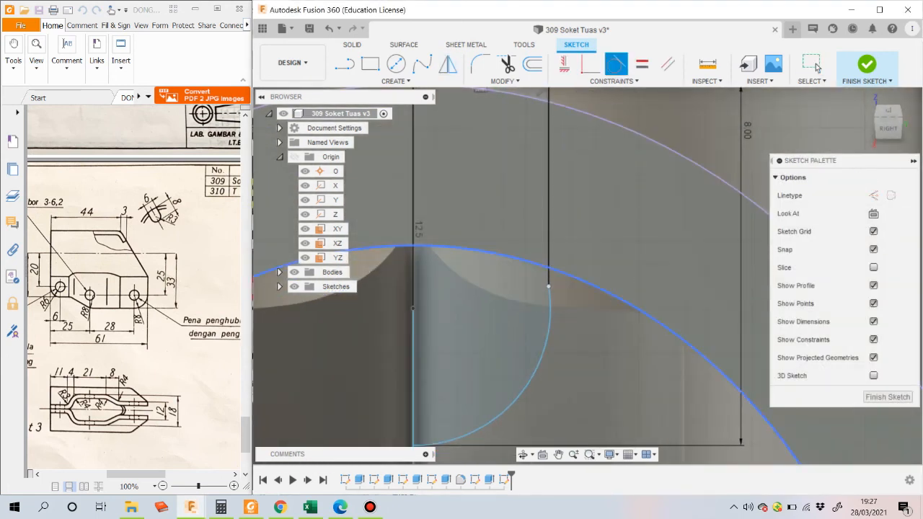
click(548, 277)
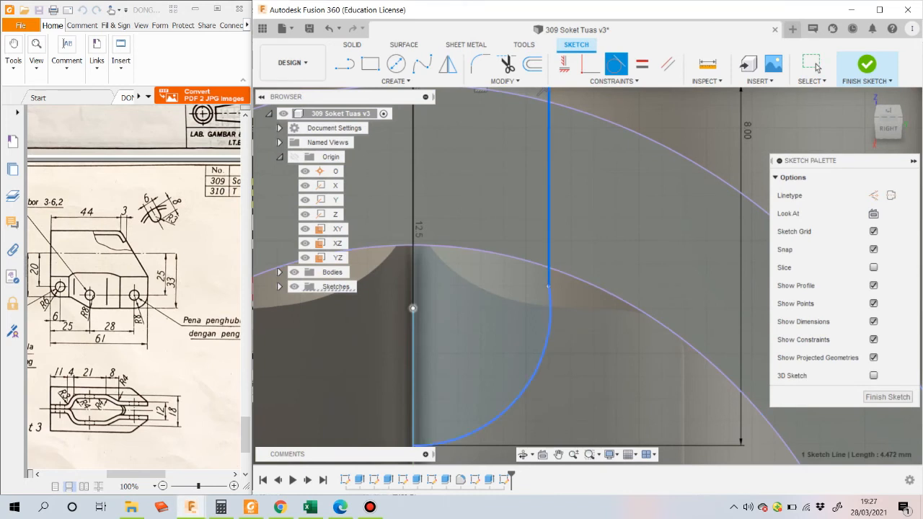
click(815, 64)
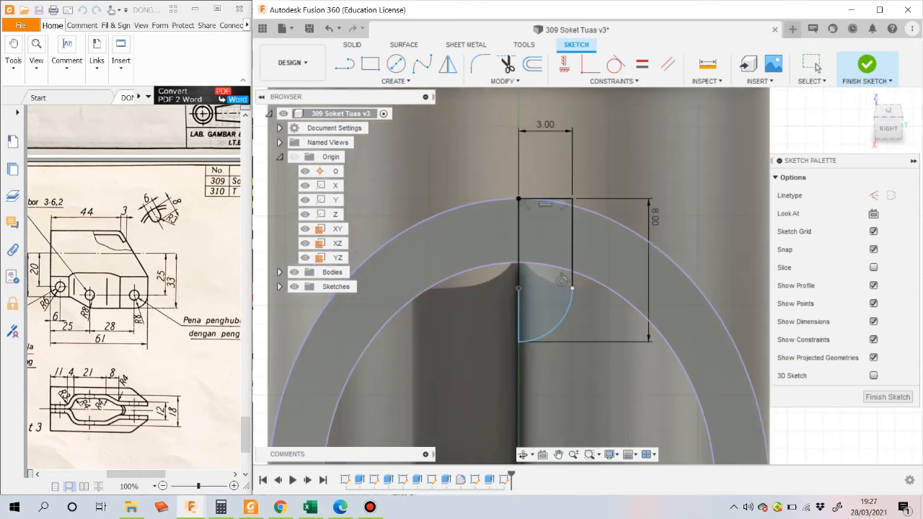
click(585, 330)
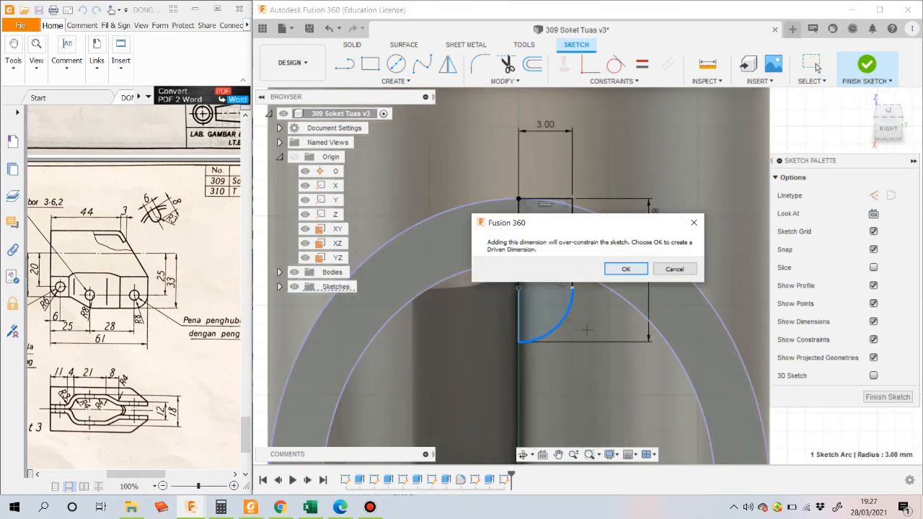
key(Return)
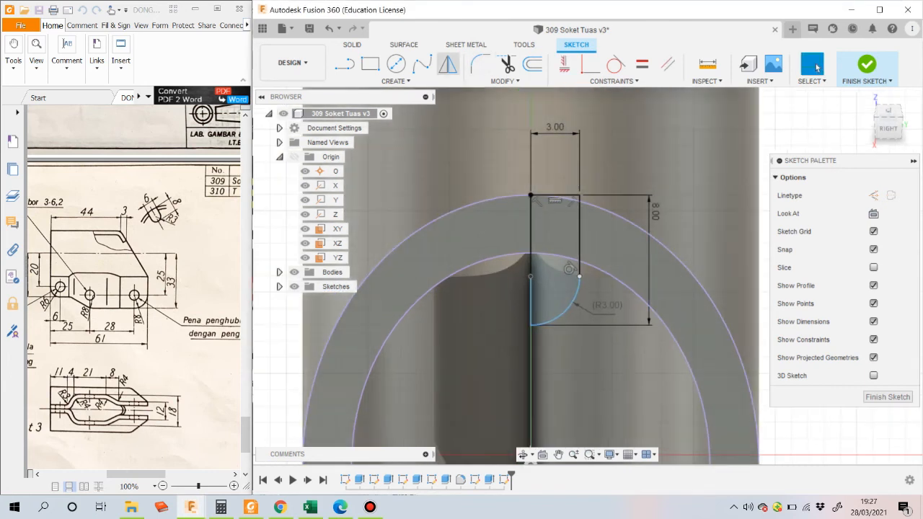
Step: Mirror the vertical side line and the arc about the outline's vertical centre line
click(448, 64)
click(576, 292)
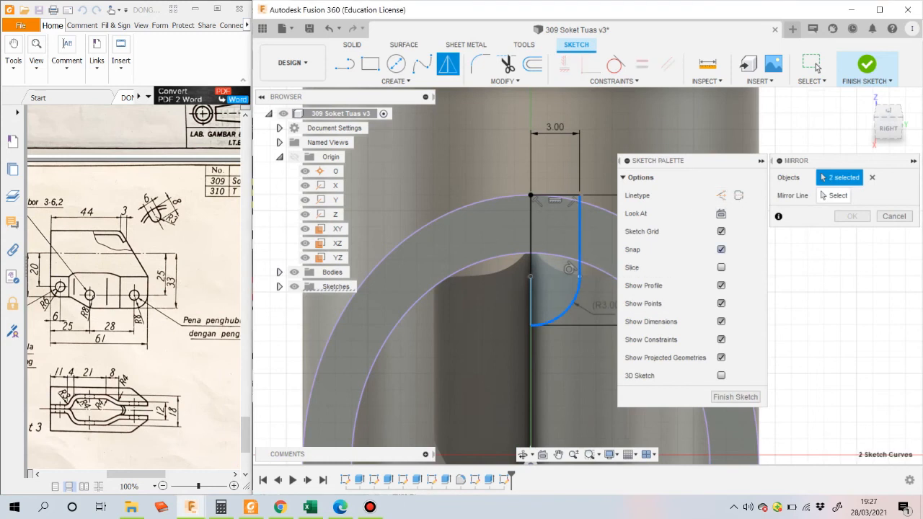
click(834, 196)
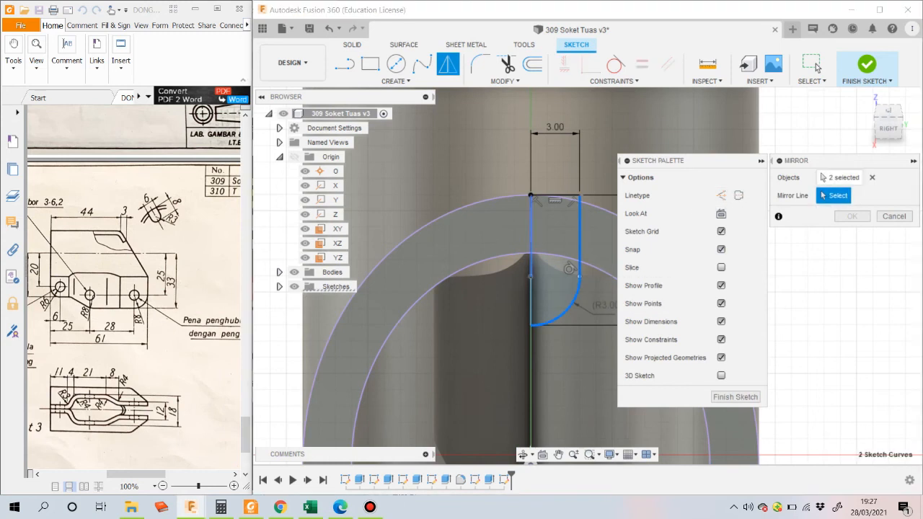
click(531, 232)
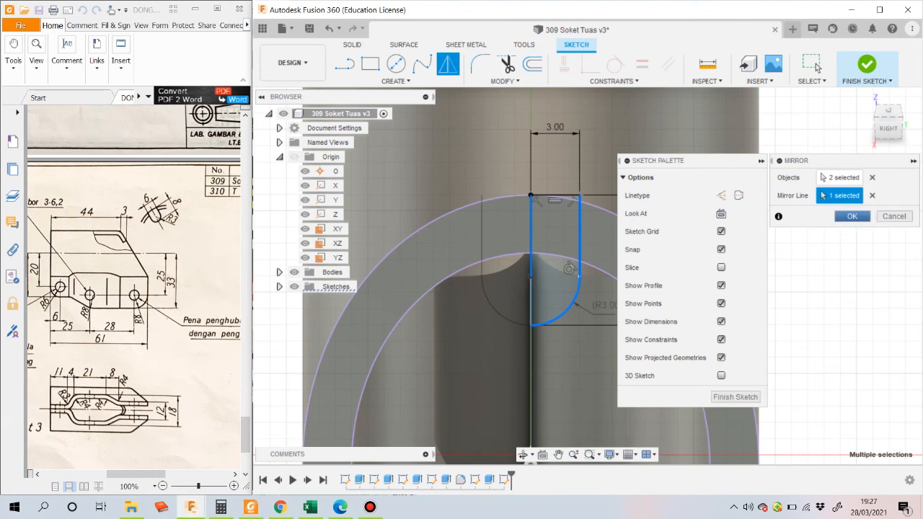
click(815, 63)
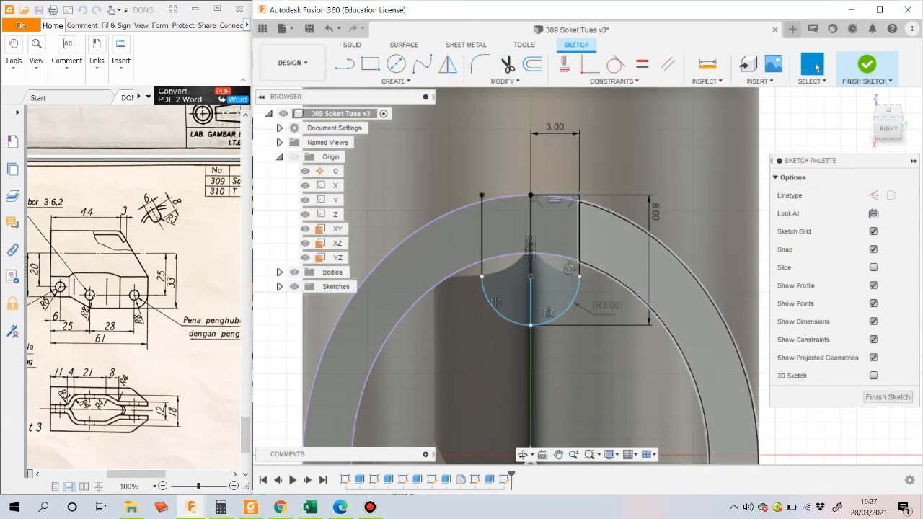
Step: Extrude the two rounded half profiles inside the inner ring edge -3 mm as a new body
key(e)
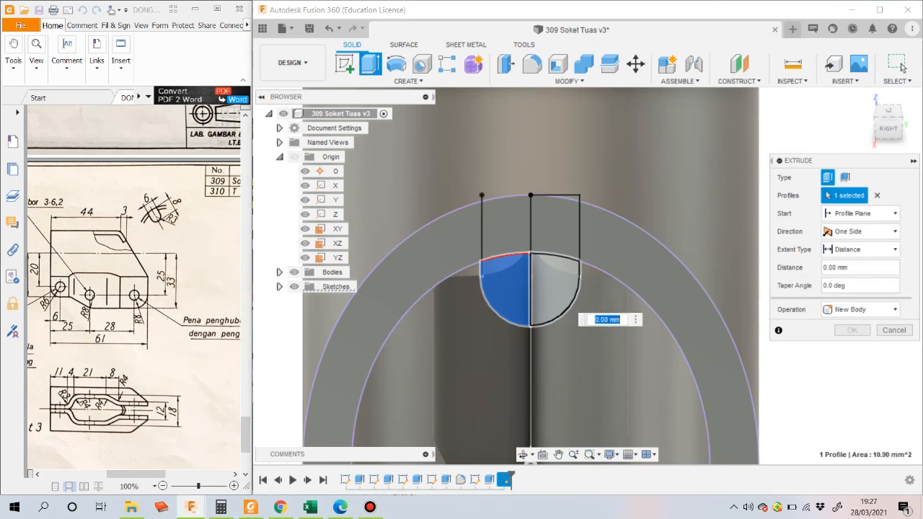
click(555, 289)
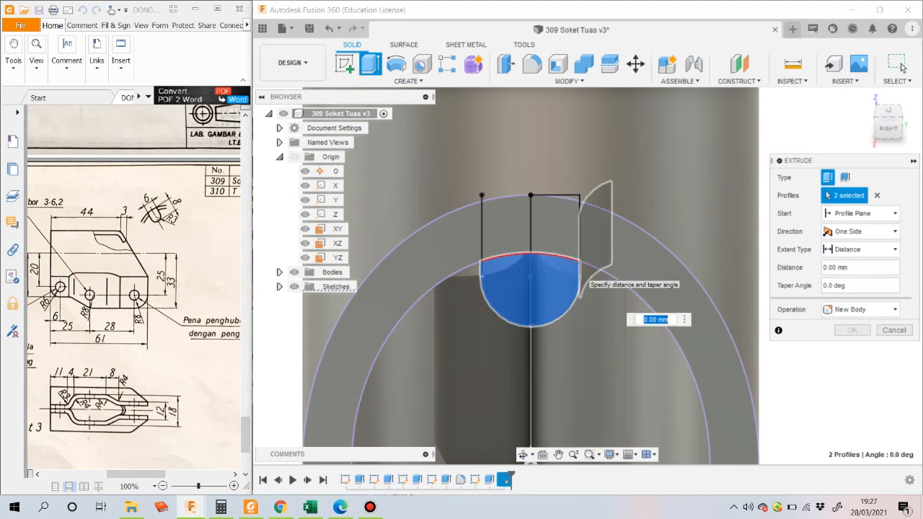
shift+middle_drag(577, 277, 632, 295)
scroll(604, 337, down, 4)
shift+middle_drag(678, 199, 562, 392)
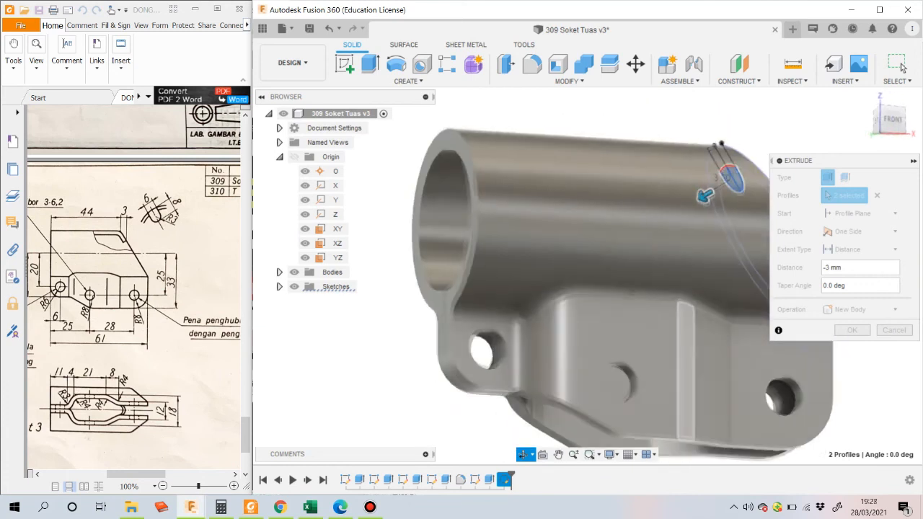
key(Return)
Step: Fillet the two edges where the bore meets the closed slit at the tube's straight end with a 6 mm radius
shift+middle_drag(488, 323, 477, 355)
scroll(710, 184, up, 2)
scroll(706, 183, down, 2)
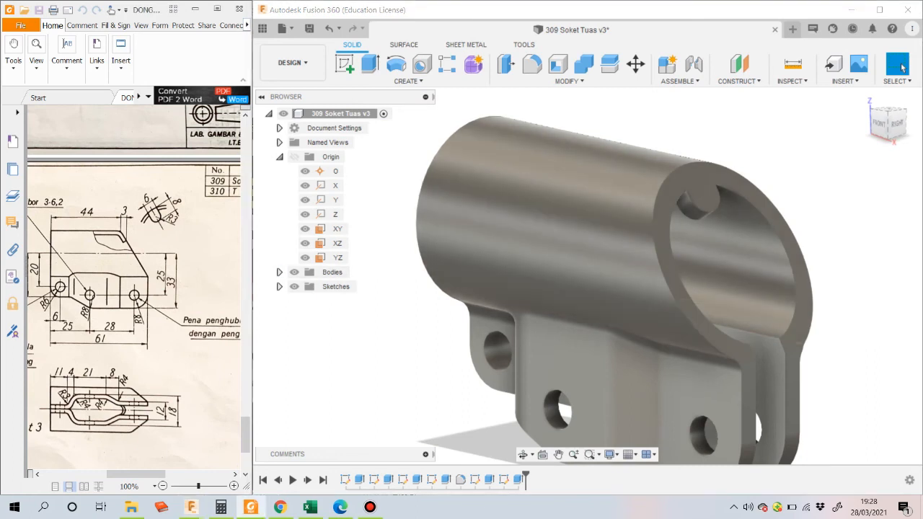
shift+middle_drag(548, 238, 785, 220)
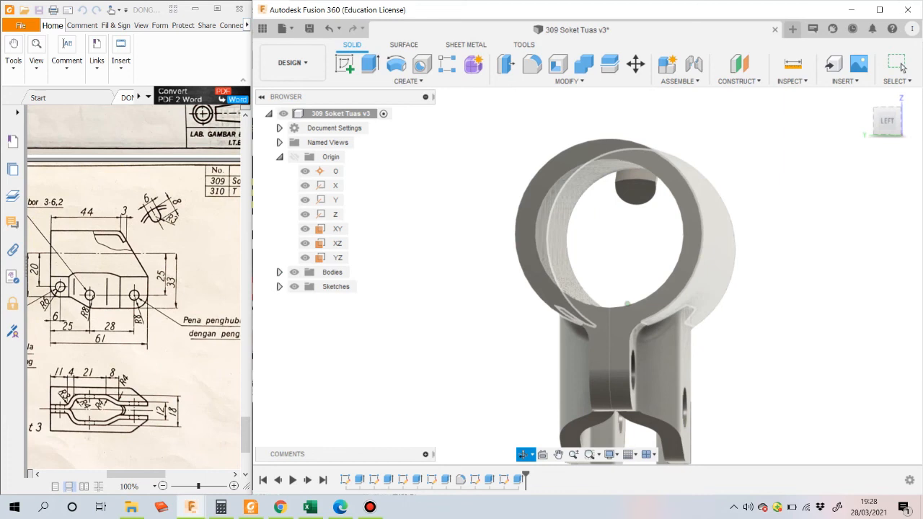
click(897, 65)
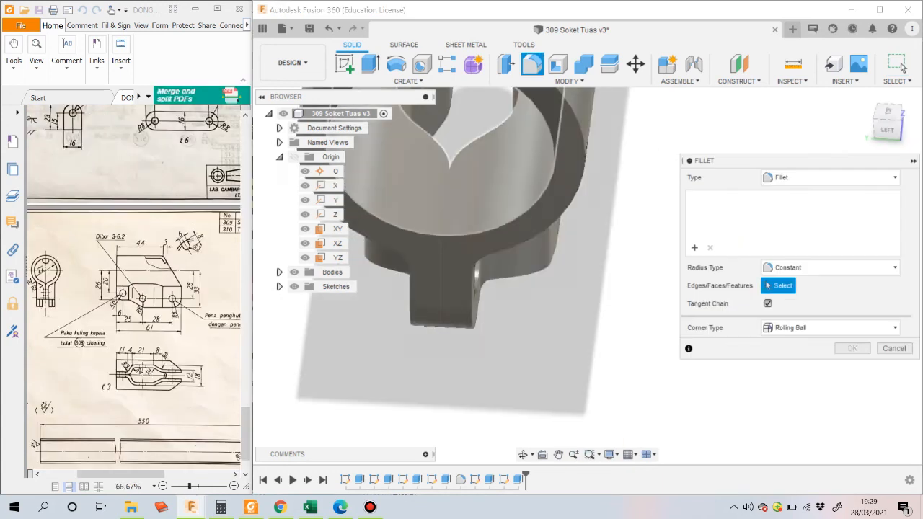
scroll(548, 289, up, 4)
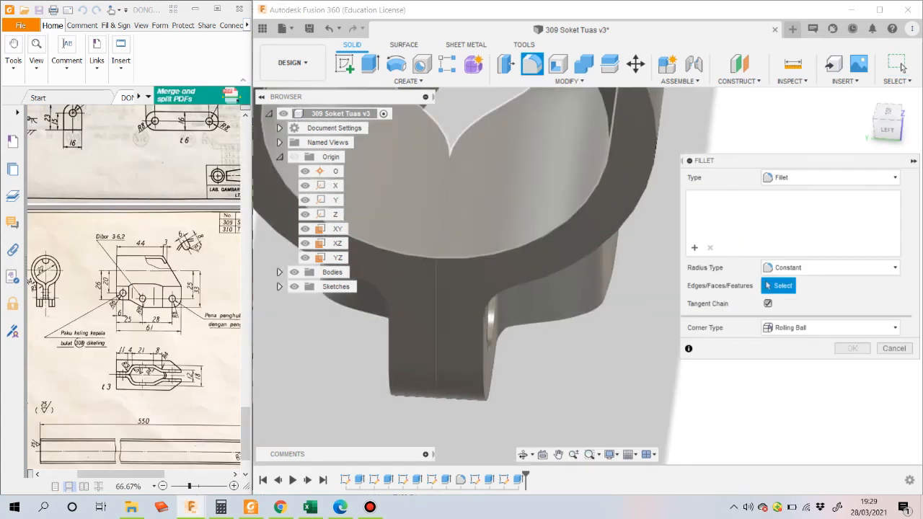
scroll(442, 256, up, 8)
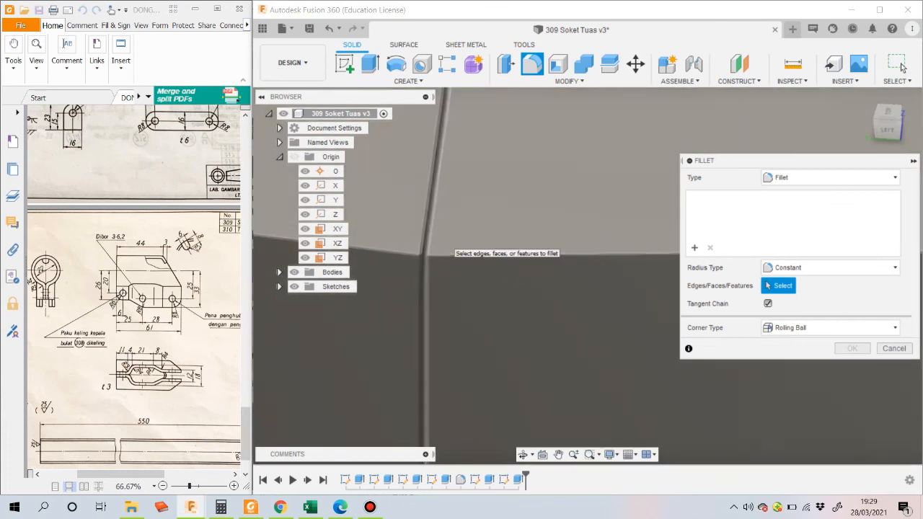
click(412, 228)
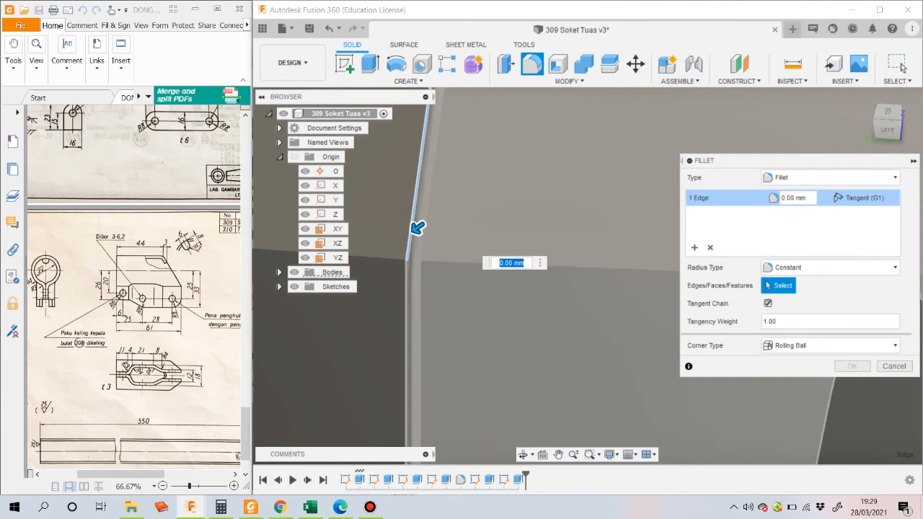
click(415, 235)
text(6)
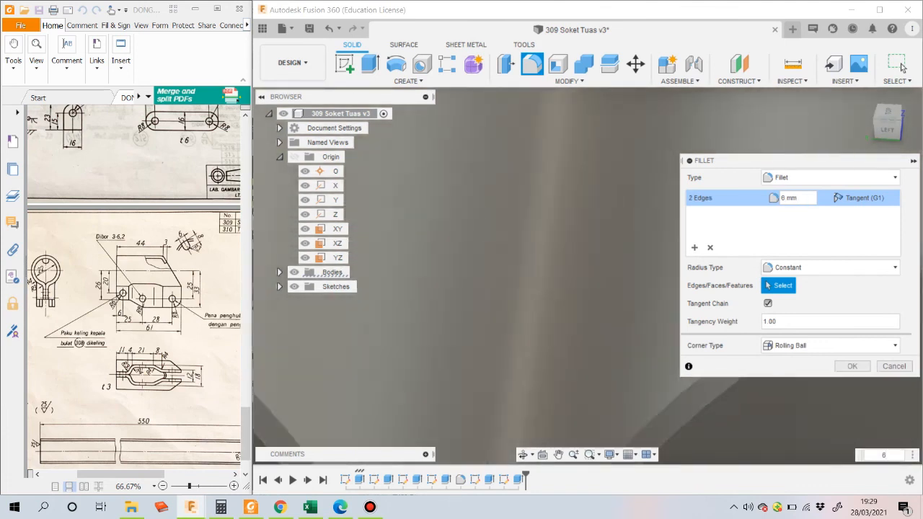
scroll(582, 305, down, 10)
shift+middle_drag(524, 247, 535, 224)
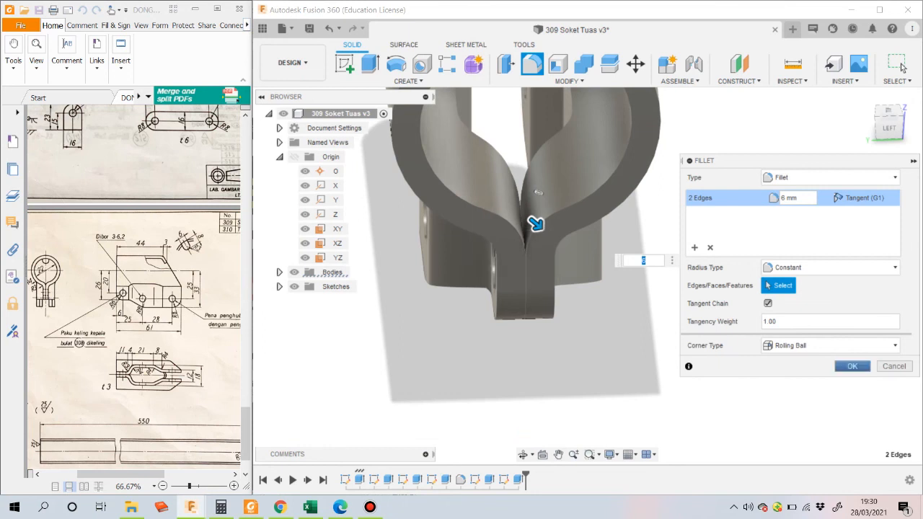
key(Return)
Step: Examine the filleted slit and the whole socket from the straight end and at an angle
scroll(674, 306, down, 2)
shift+middle_drag(674, 307, 666, 249)
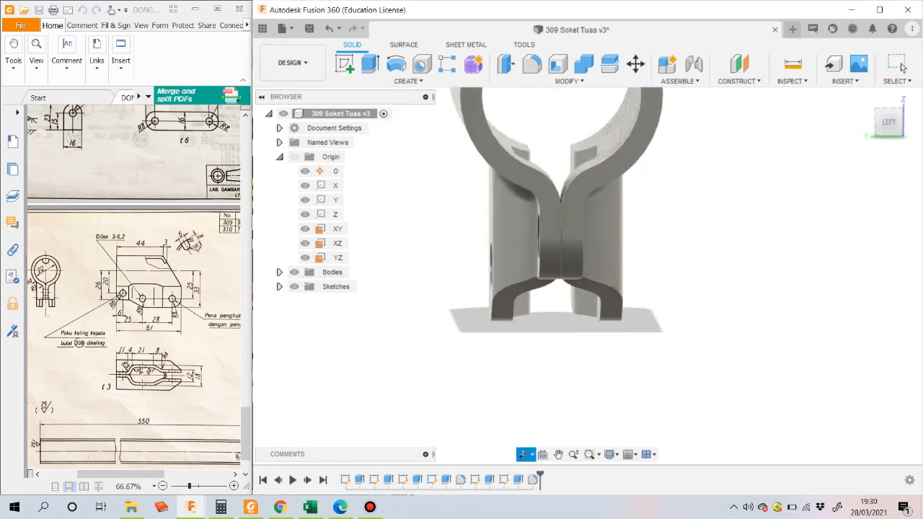
scroll(627, 274, down, 2)
shift+middle_drag(627, 274, 638, 306)
scroll(609, 267, up, 1)
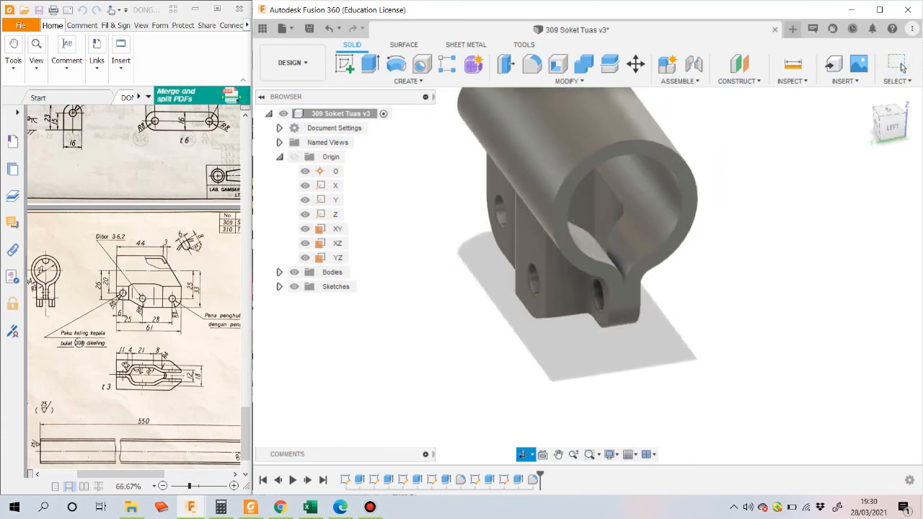
click(901, 67)
scroll(693, 241, down, 2)
mouse_move(609, 249)
shift+middle_down()
mouse_move(775, 216)
mouse_move(777, 234)
mouse_move(746, 230)
mouse_move(779, 222)
mouse_move(635, 232)
mouse_move(626, 253)
shift+middle_up()
Step: Save the design
click(901, 67)
key(ctrl+s)
key(Return)
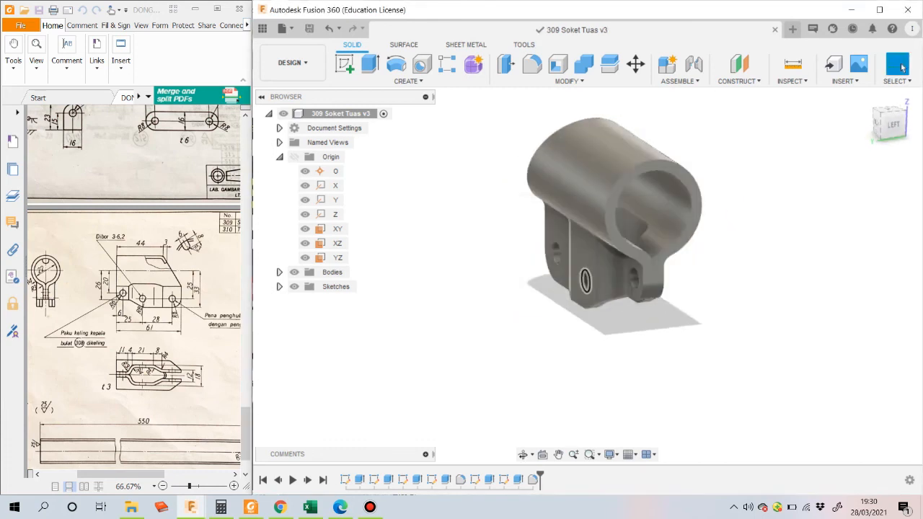